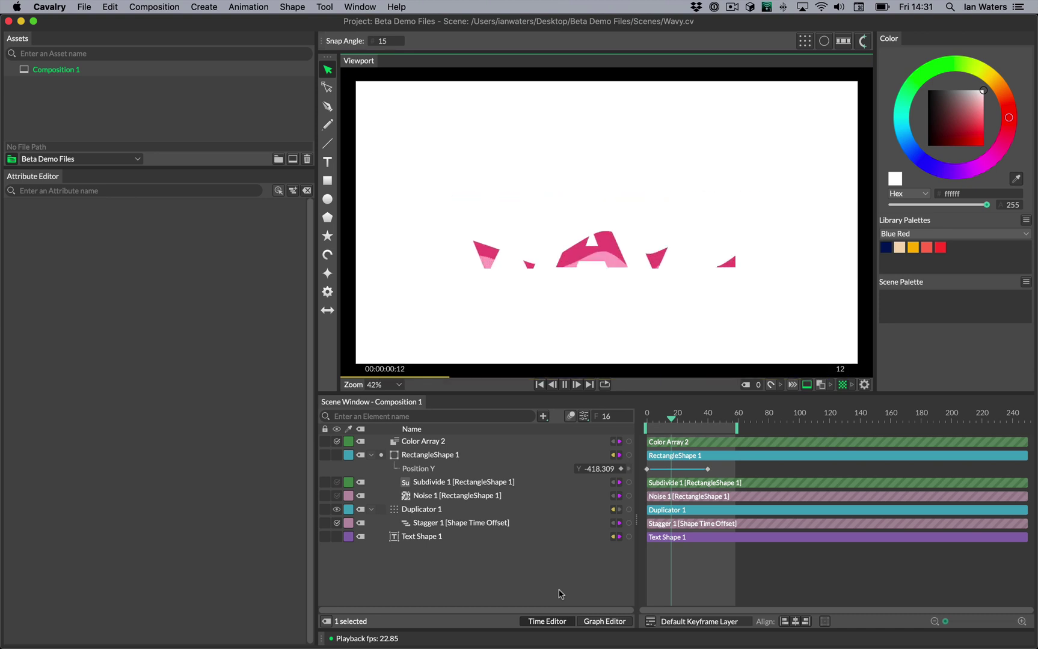
# Step: Switch to QuickTime Player to view the reference wavy S letter artwork and return to Cavalry
pyautogui.press('super+Tab')
pyautogui.press('super+Tab')
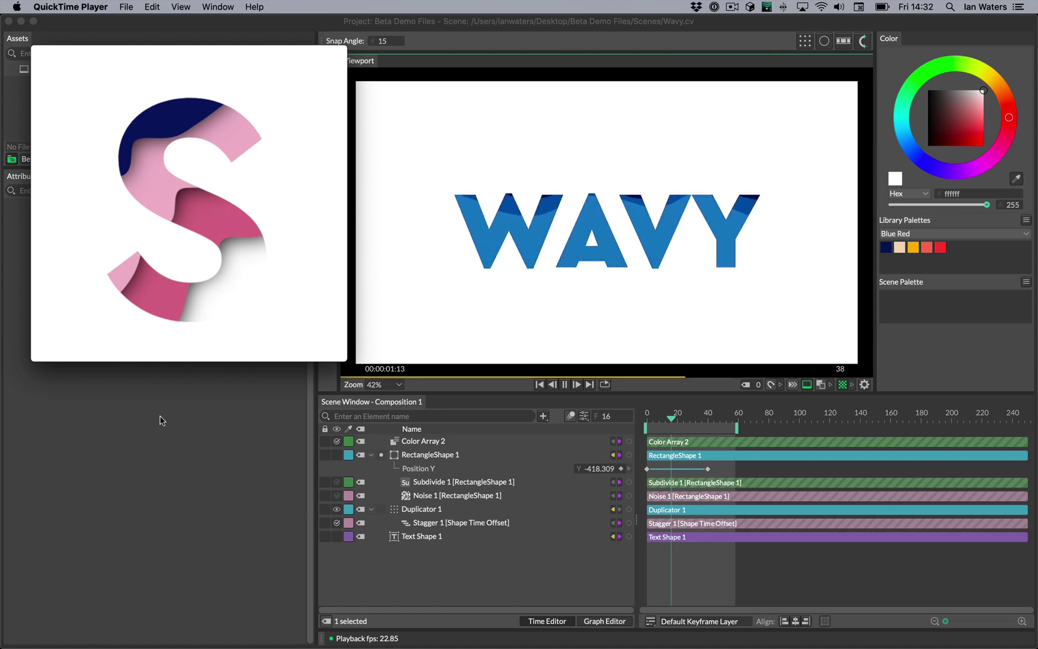
pyautogui.moveTo(150, 298)
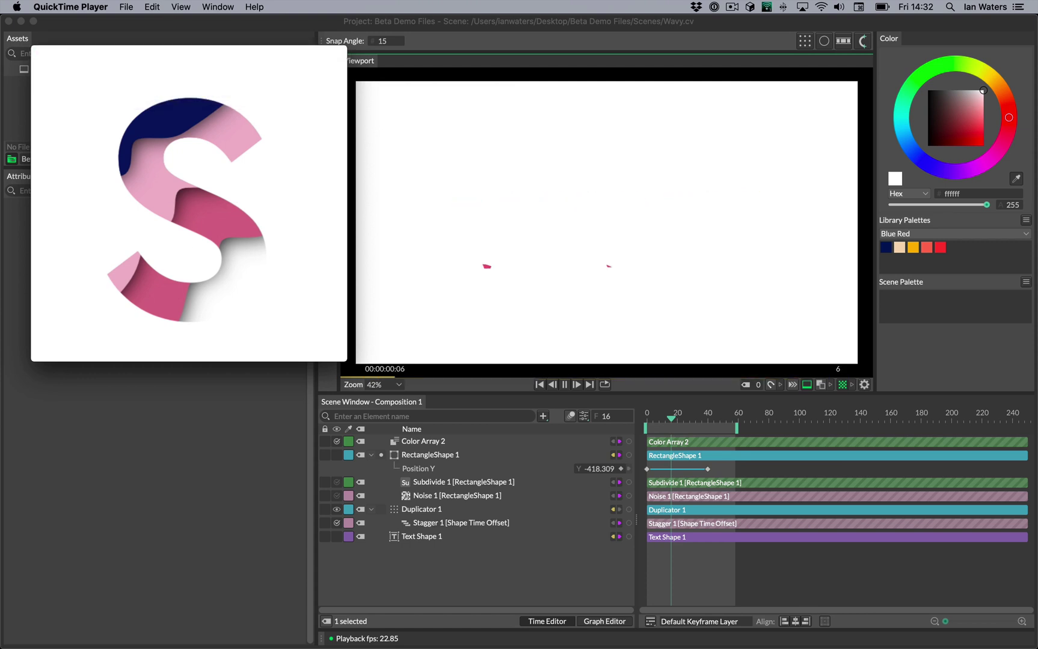
pyautogui.click(465, 582)
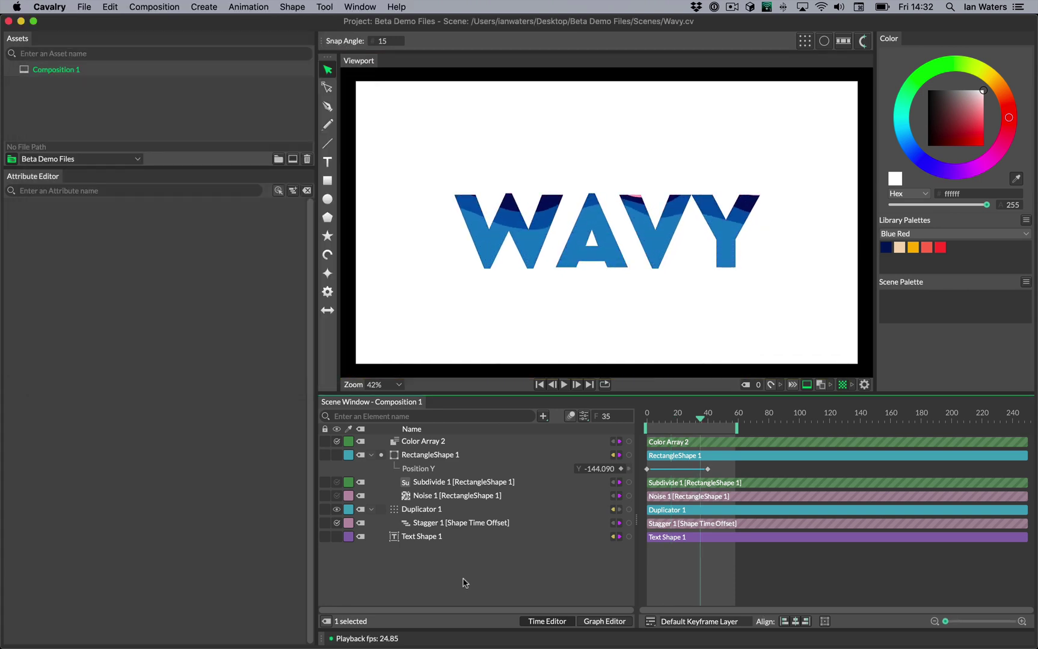
# Step: Start a new empty scene and add a text shape with Centre alignment and Middle vertical alignment
pyautogui.press('super+q')
pyautogui.press('super+d')
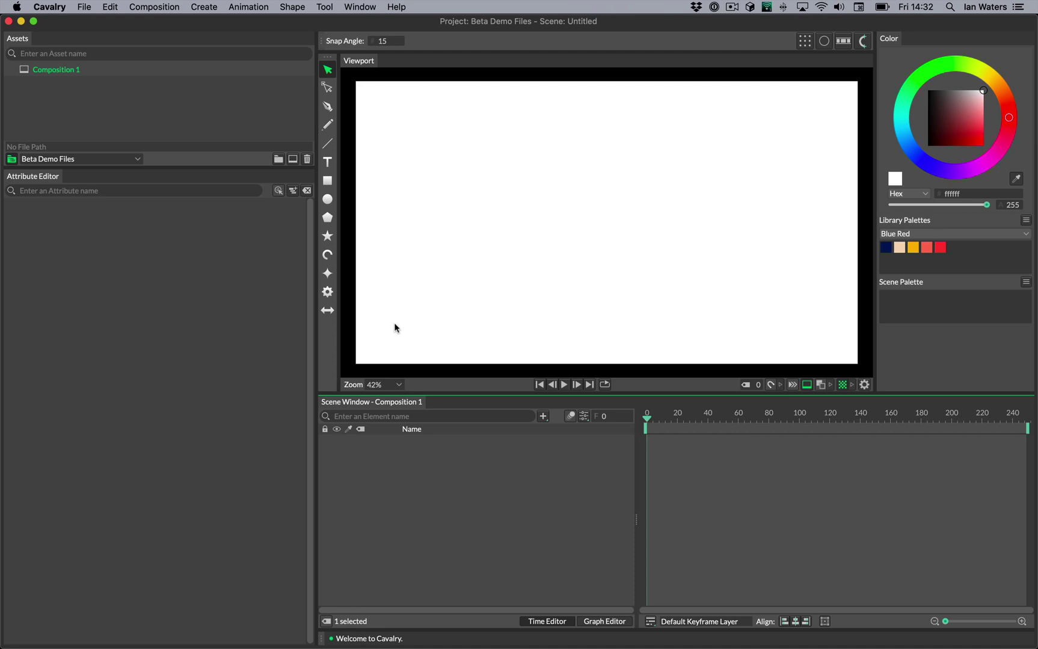
pyautogui.click(330, 162)
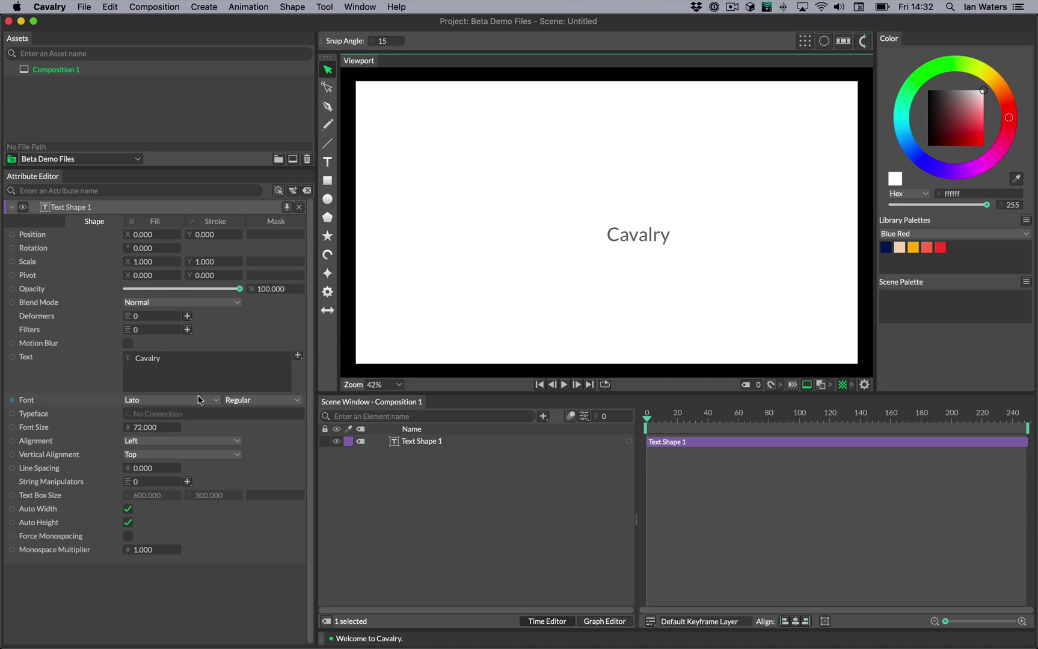
pyautogui.click(175, 441)
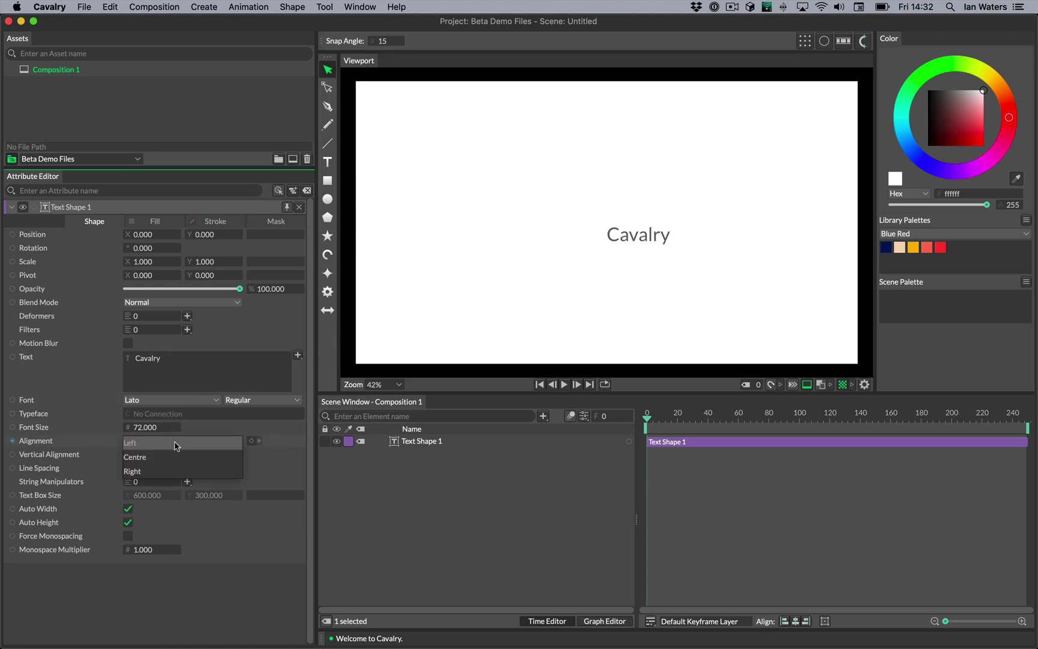
pyautogui.click(177, 456)
pyautogui.click(143, 456)
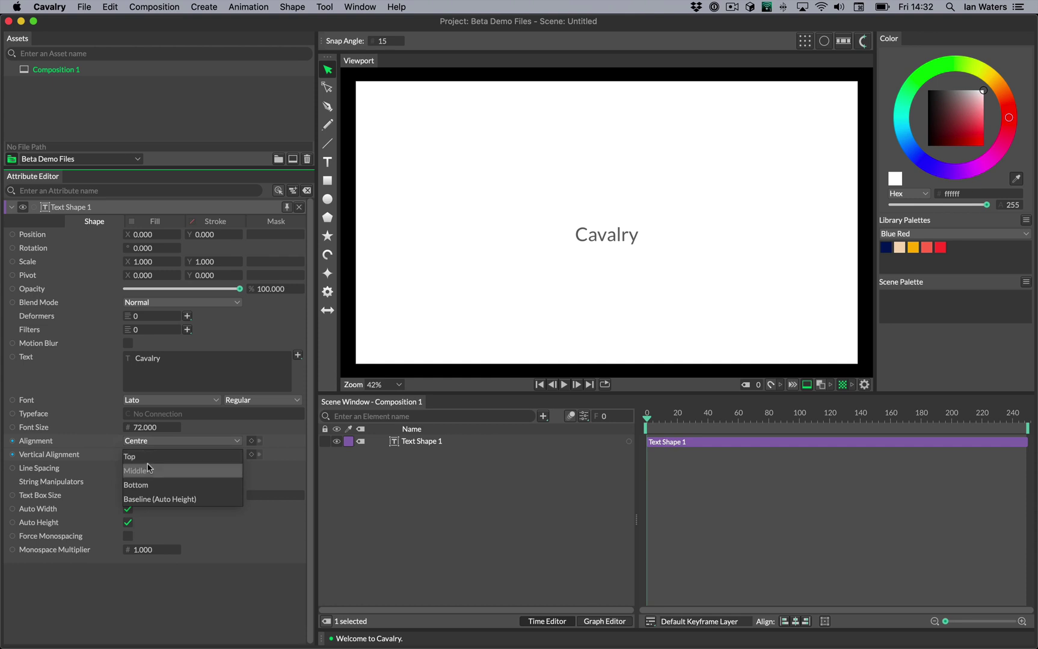
pyautogui.click(148, 469)
# Step: Set the text shape's font to Cera Basic Black with a font size of 462
pyautogui.click(192, 401)
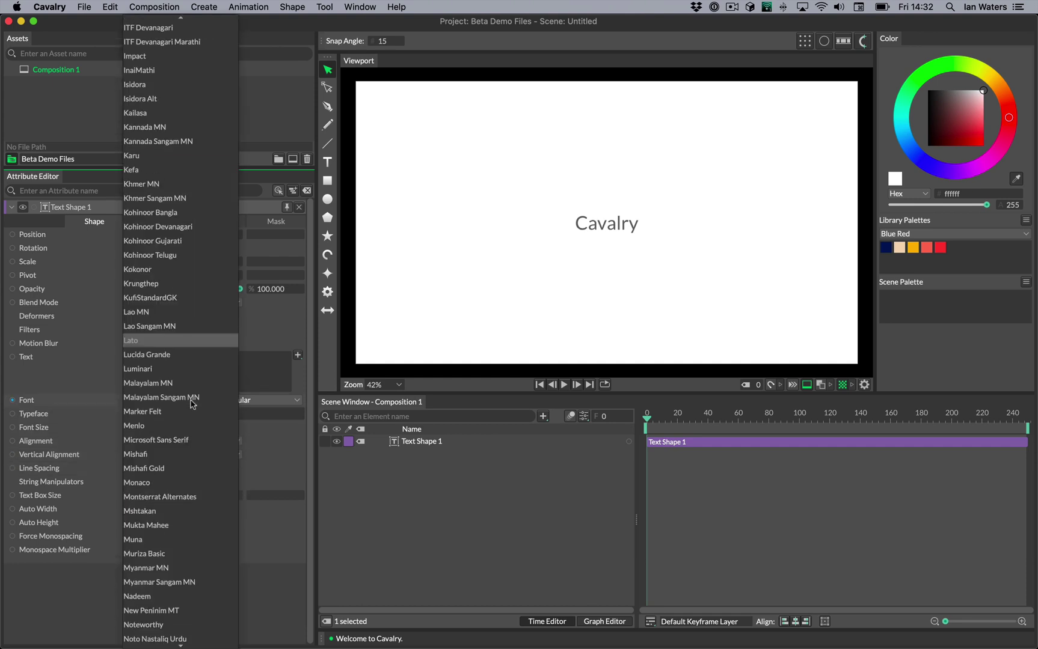
pyautogui.press('c')
pyautogui.press('e')
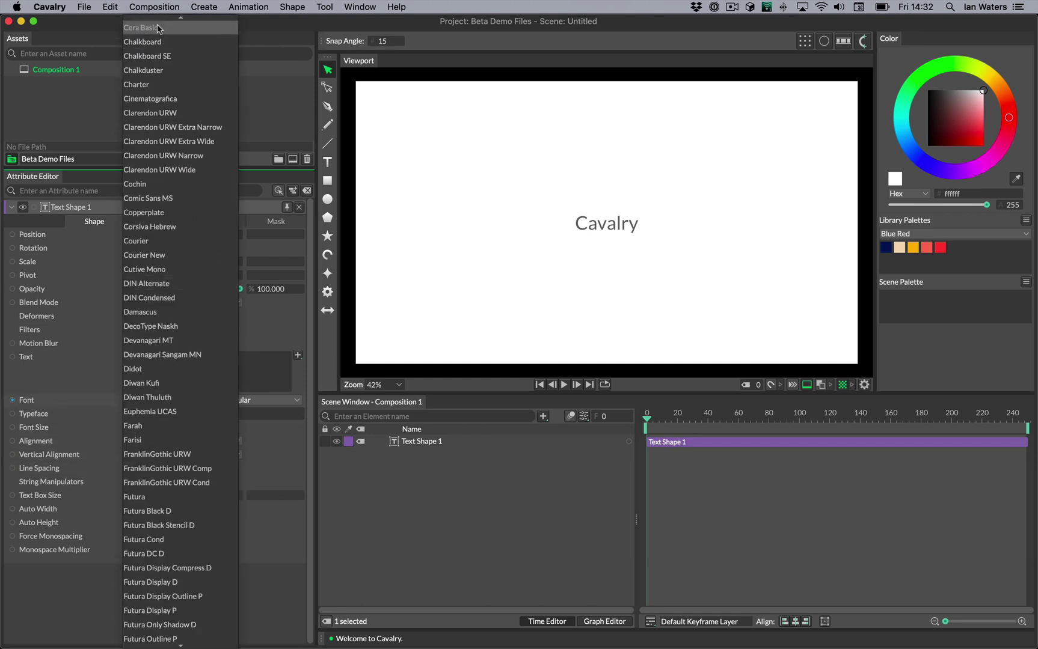
pyautogui.press('Return')
pyautogui.click(253, 401)
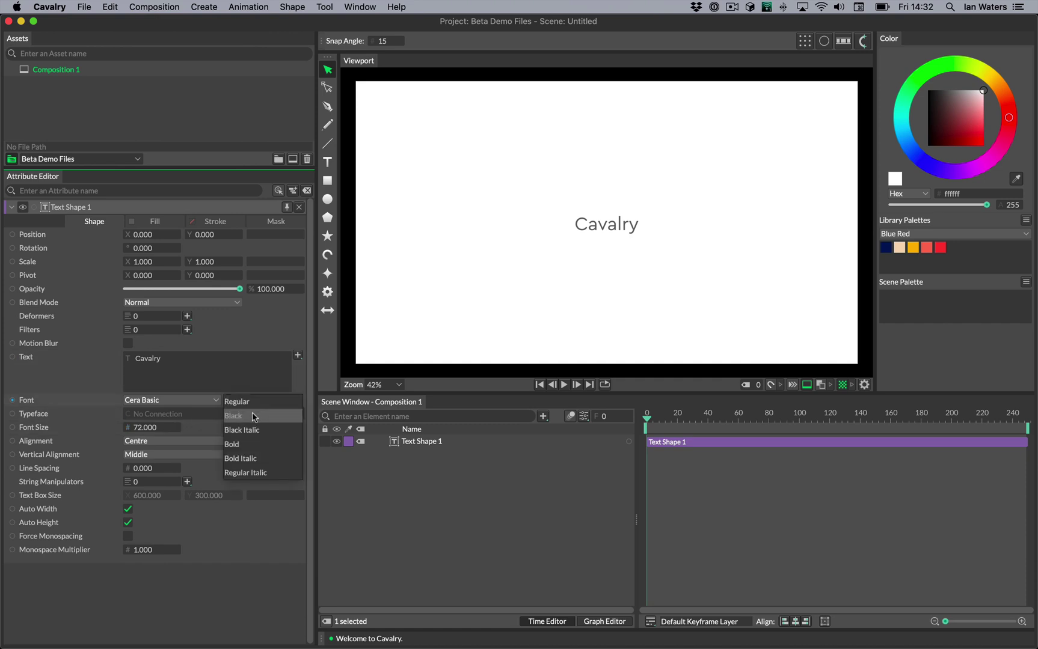
pyautogui.click(253, 416)
pyautogui.moveTo(155, 427); pyautogui.dragTo(345, 442)
# Step: Replace the text shape's content with the lowercase word "wavy"
pyautogui.doubleClick(199, 356)
pyautogui.write('Waby')
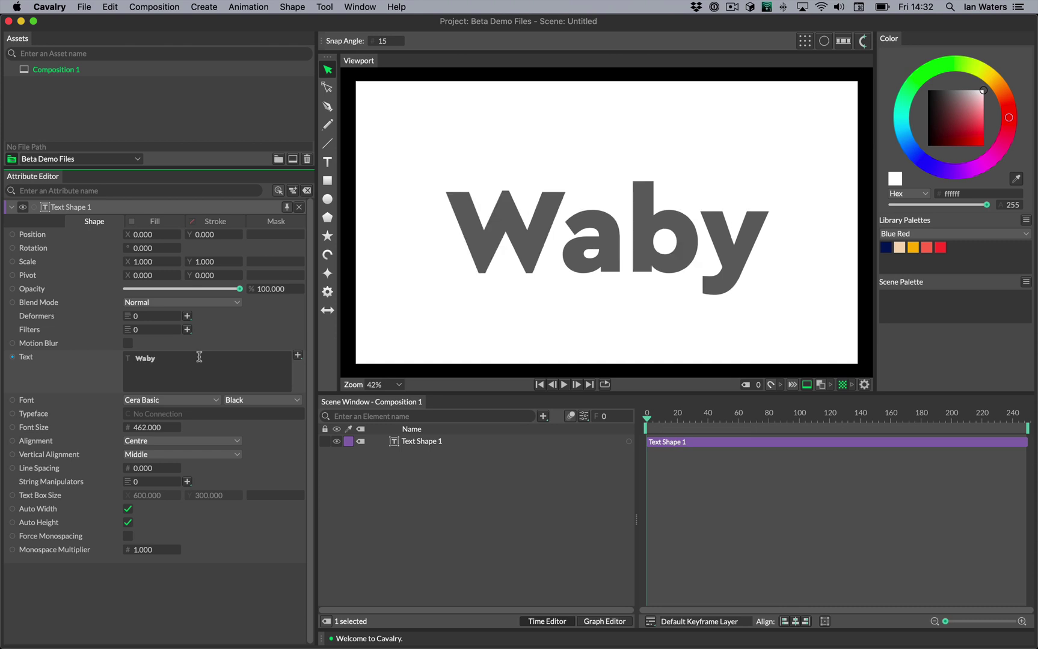
pyautogui.doubleClick(199, 356)
pyautogui.write('wav')
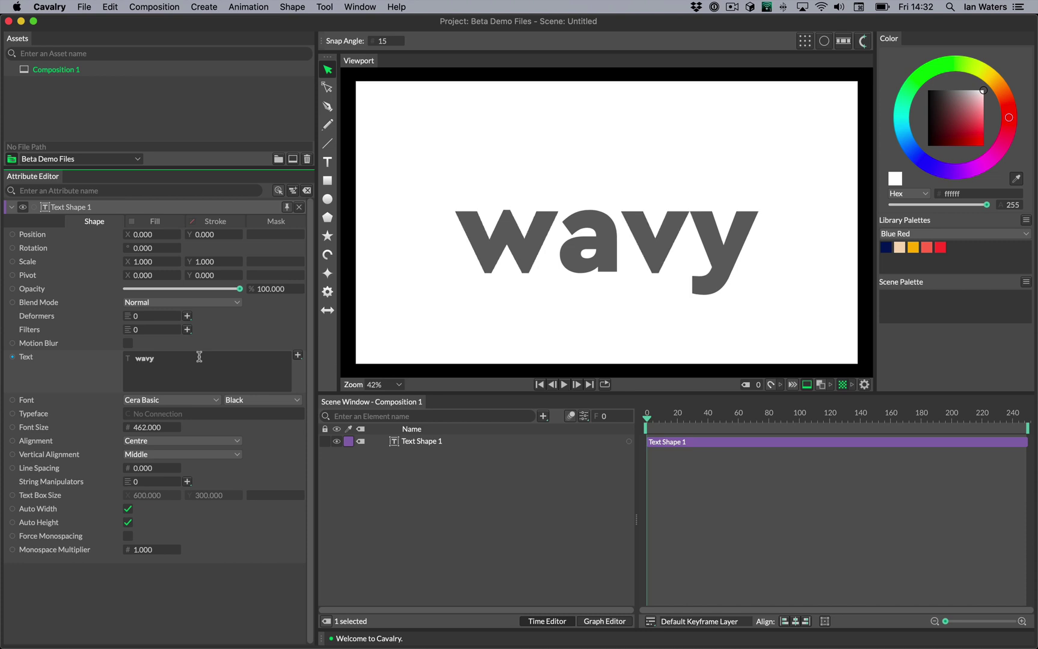
# Step: Set the text's font size to 534 and fill it with the bright red from the Blue Red palette
pyautogui.moveTo(158, 446); pyautogui.dragTo(199, 447)
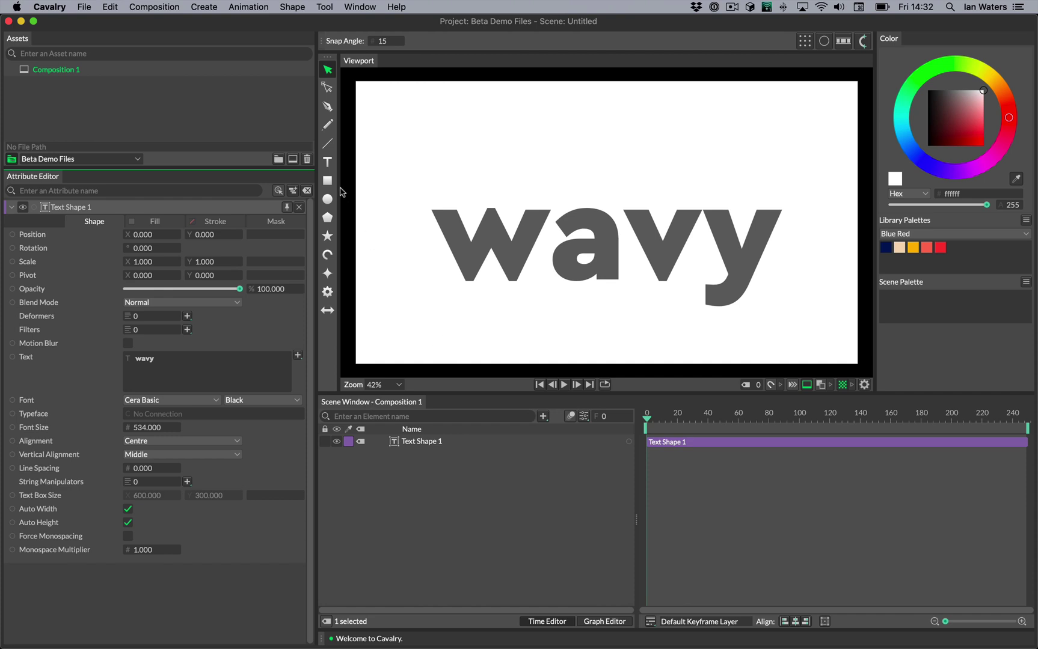
pyautogui.moveTo(942, 248)
pyautogui.mouseDown()
pyautogui.moveTo(956, 280)
pyautogui.moveTo(751, 265)
pyautogui.mouseUp()
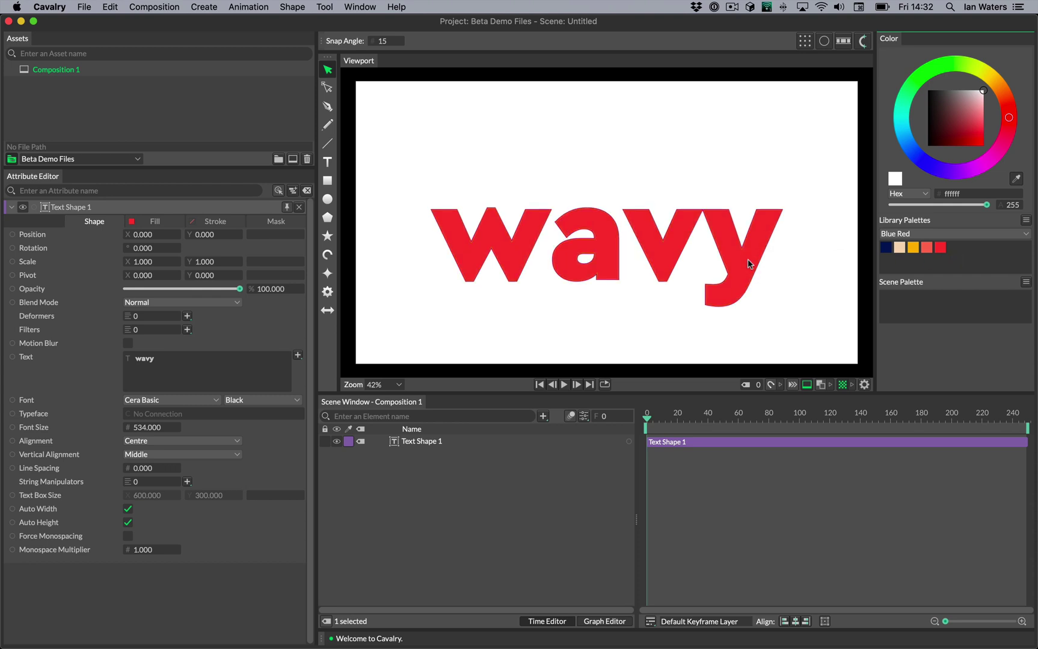
# Step: Draw a rectangle about 2281 by 665 that covers the lower part of the composition and extends past both sides
pyautogui.scroll(-1, 626, 249)
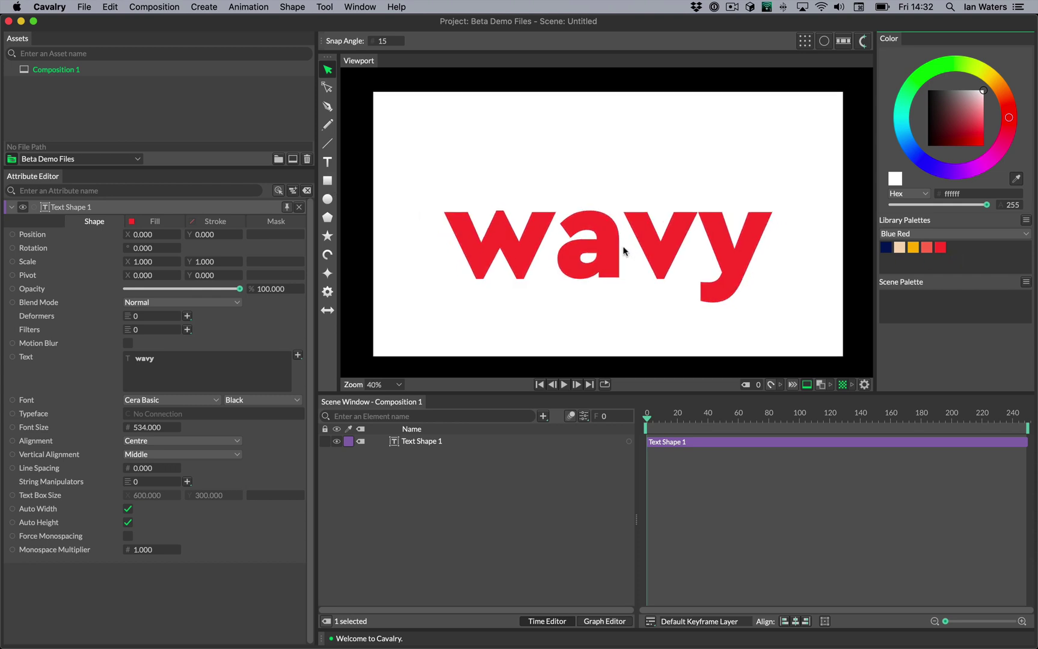
pyautogui.scroll(-4, 623, 251)
pyautogui.click(325, 183)
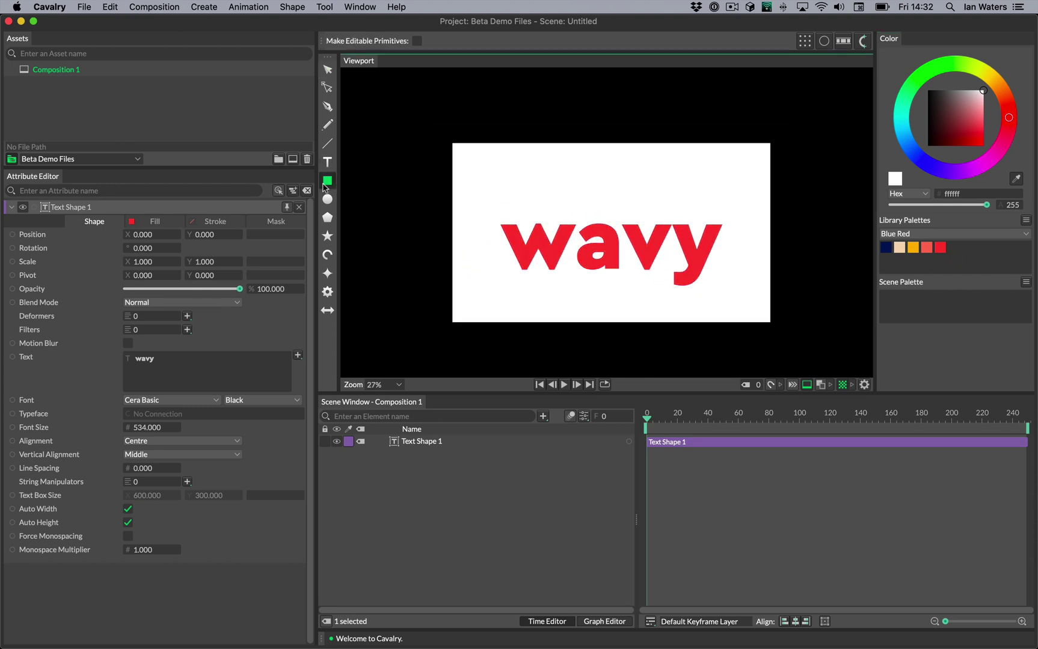
pyautogui.moveTo(433, 247)
pyautogui.mouseDown()
pyautogui.moveTo(823, 370)
pyautogui.moveTo(815, 374)
pyautogui.moveTo(809, 356)
pyautogui.mouseUp()
pyautogui.scroll(4, 622, 257)
pyautogui.scroll(1, 617, 259)
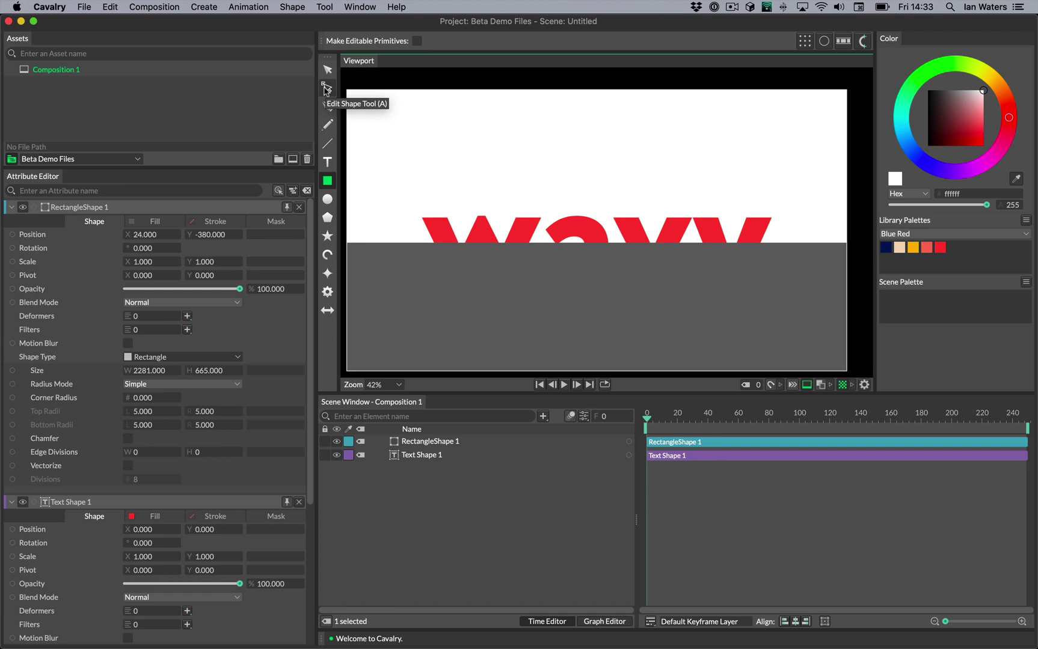
# Step: Show the rectangle's points with the Edit Shape Tool and set its width Edge Divisions to 85
pyautogui.click(325, 89)
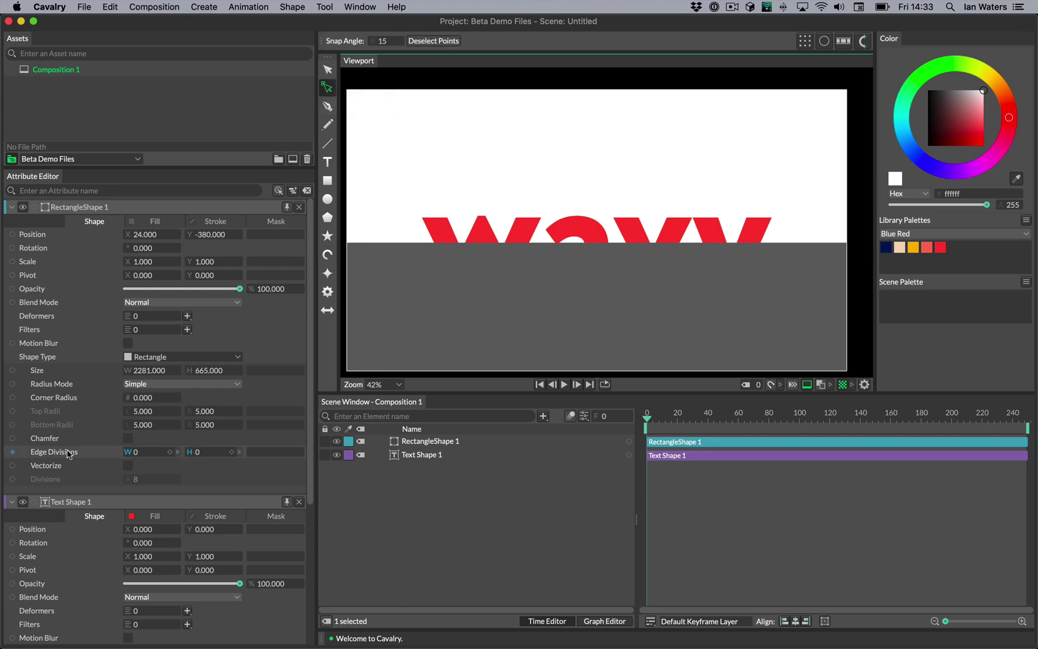
pyautogui.moveTo(157, 466); pyautogui.dragTo(263, 472)
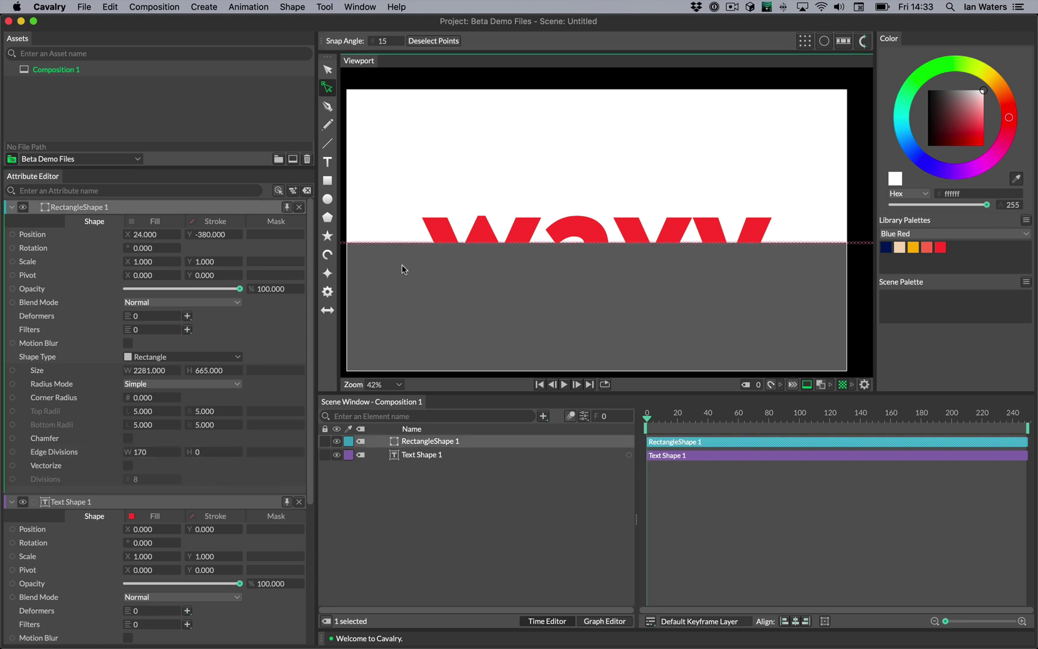
pyautogui.moveTo(162, 454); pyautogui.dragTo(99, 457)
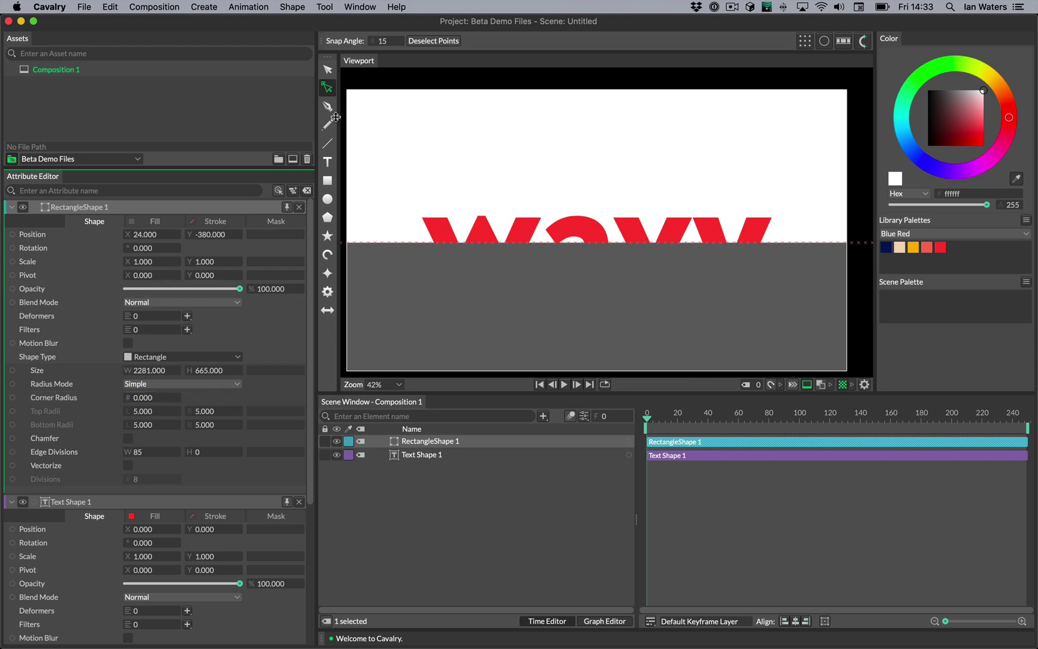
pyautogui.click(333, 71)
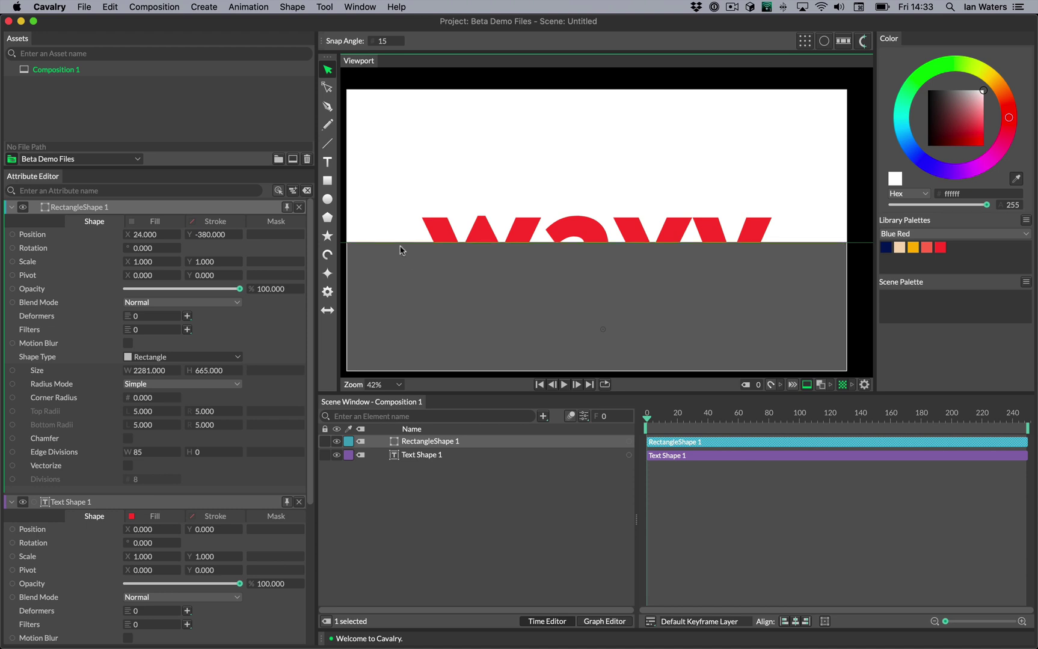
# Step: Add a Noise deformer to the rectangle and enable Use Normals on it
pyautogui.click(187, 316)
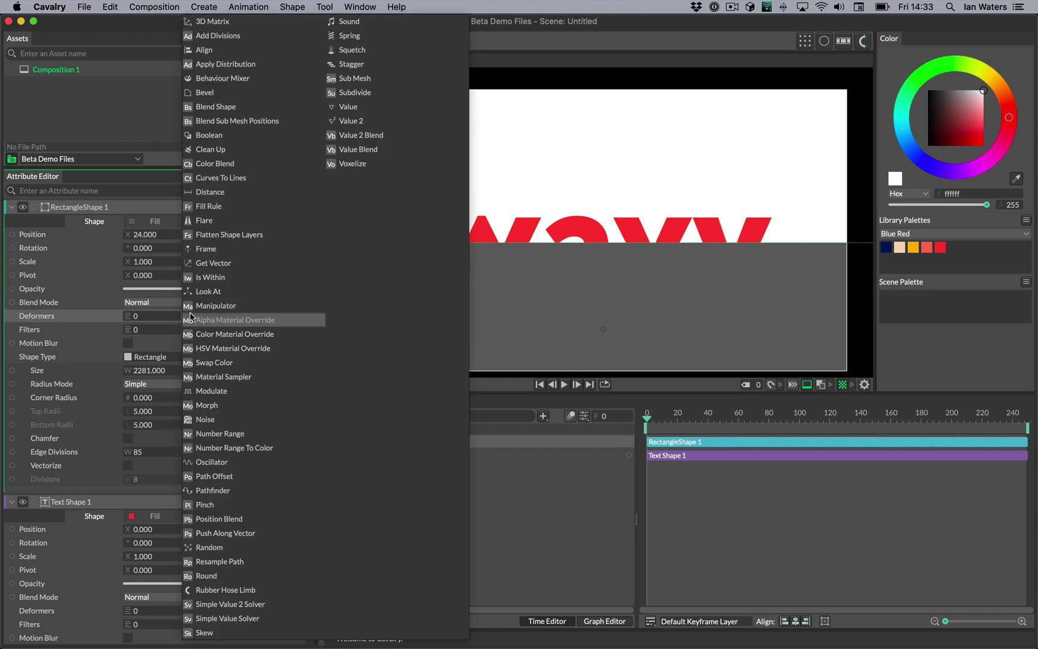
pyautogui.click(232, 421)
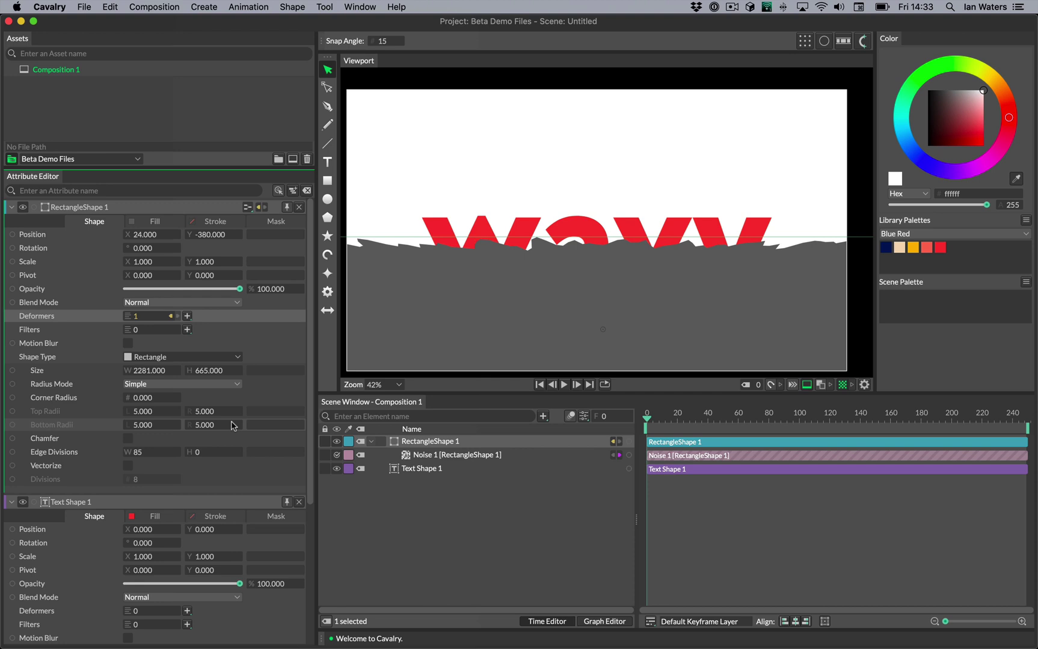
pyautogui.click(172, 316)
pyautogui.click(220, 316)
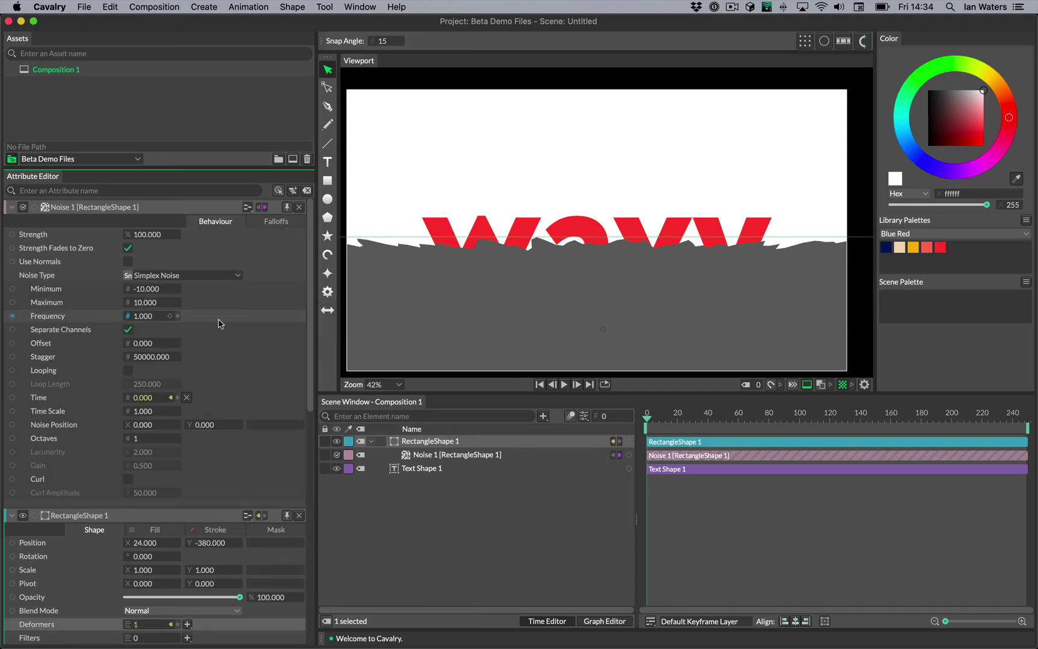
pyautogui.click(127, 263)
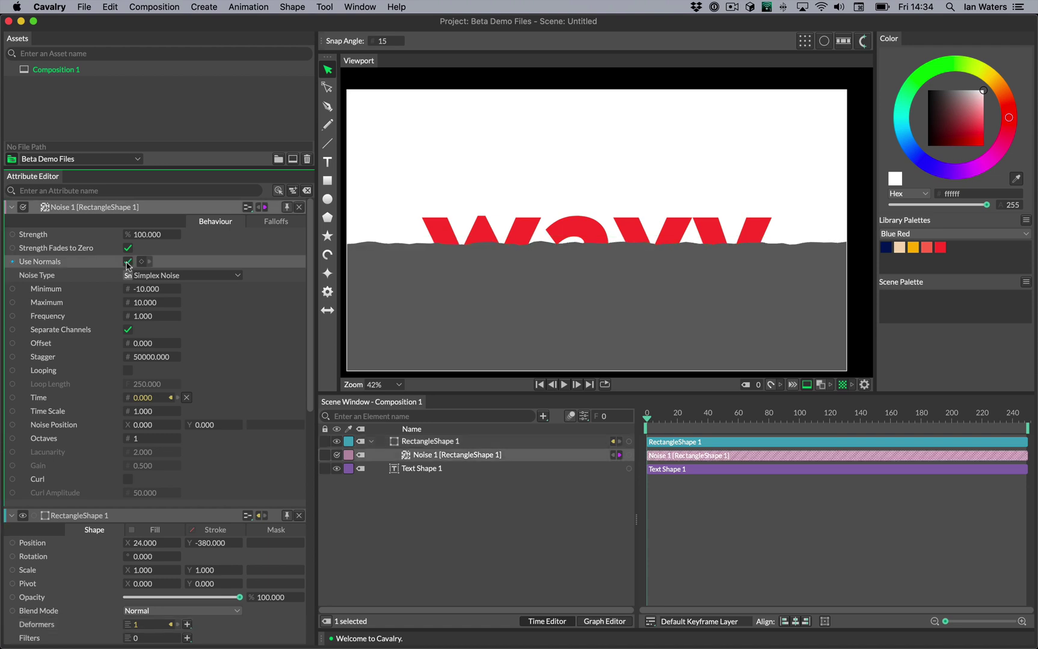
# Step: Set the rectangle's Noise deformer to a strength of 276 and a frequency of 0.29 for smooth waves
pyautogui.moveTo(156, 235); pyautogui.dragTo(329, 259)
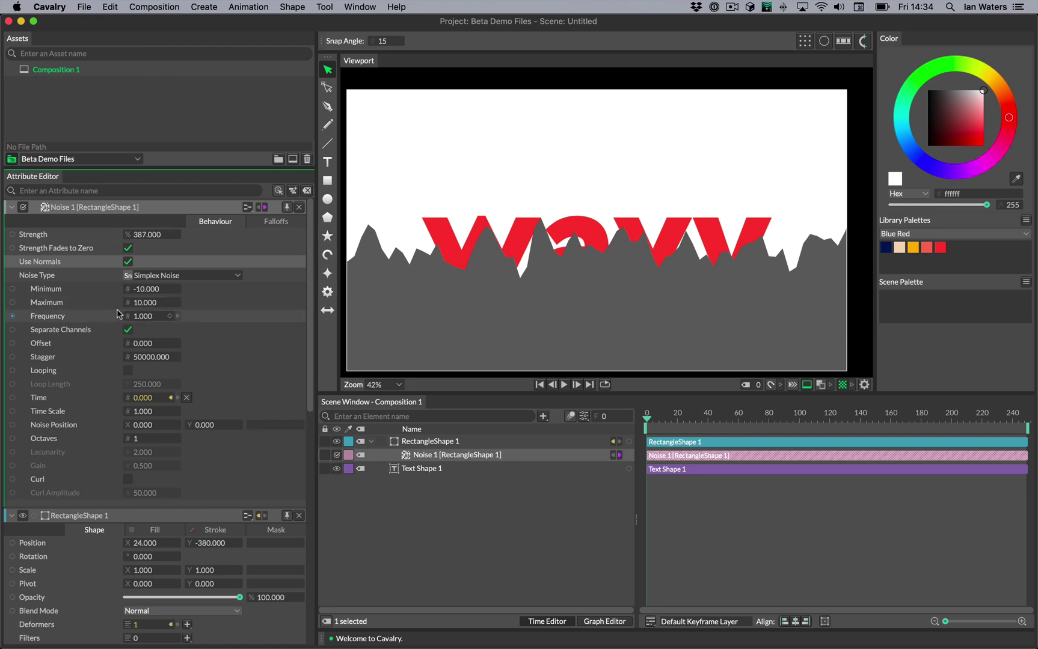
pyautogui.moveTo(155, 327); pyautogui.dragTo(112, 329)
pyautogui.moveTo(144, 249); pyautogui.dragTo(81, 257)
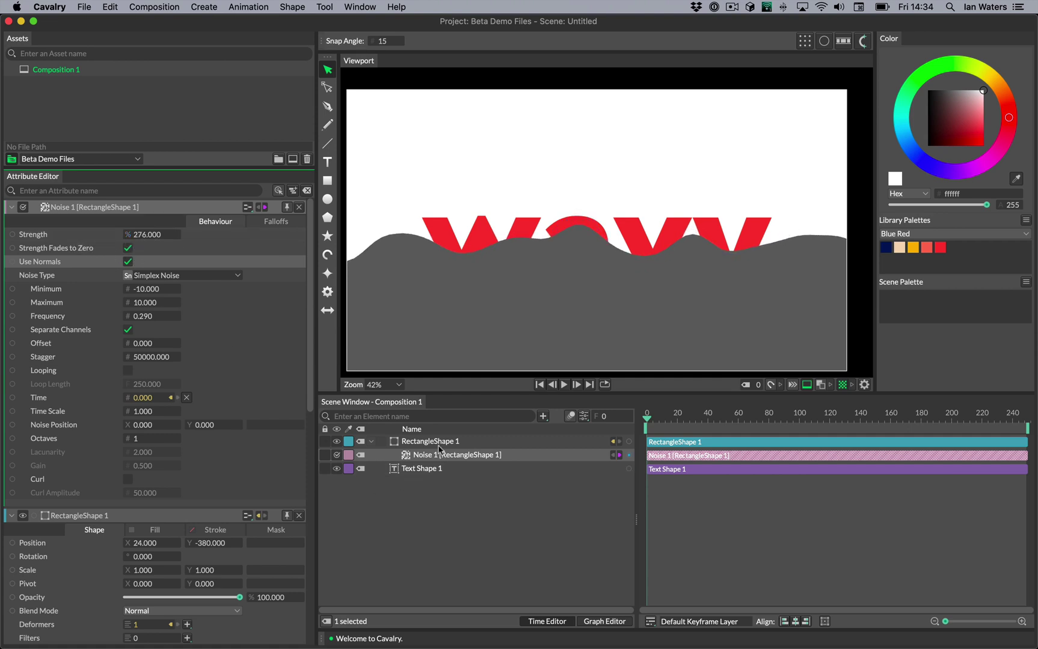
# Step: Move the wavy rectangle below the text to about Y -736 and keyframe its Y position at frame 0
pyautogui.click(554, 323)
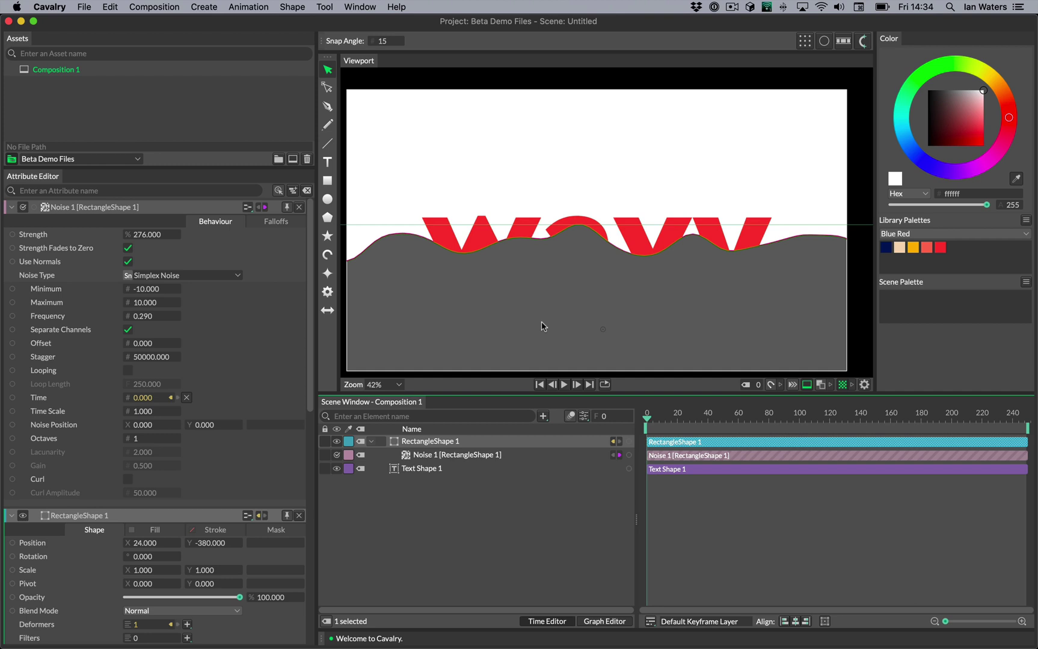
pyautogui.moveTo(564, 326)
pyautogui.mouseDown()
pyautogui.moveTo(563, 203)
pyautogui.moveTo(558, 355)
pyautogui.moveTo(549, 215)
pyautogui.moveTo(549, 344)
pyautogui.moveTo(547, 319)
pyautogui.moveTo(547, 199)
pyautogui.moveTo(547, 349)
pyautogui.moveTo(542, 204)
pyautogui.moveTo(561, 352)
pyautogui.moveTo(558, 245)
pyautogui.moveTo(559, 417)
pyautogui.mouseUp()
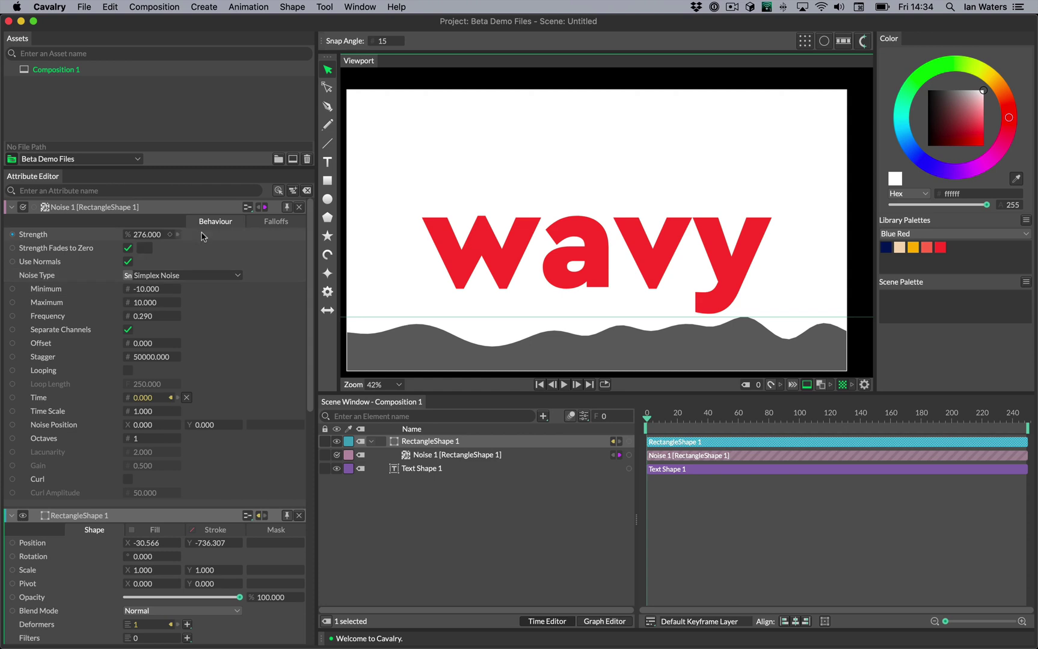
pyautogui.click(453, 442)
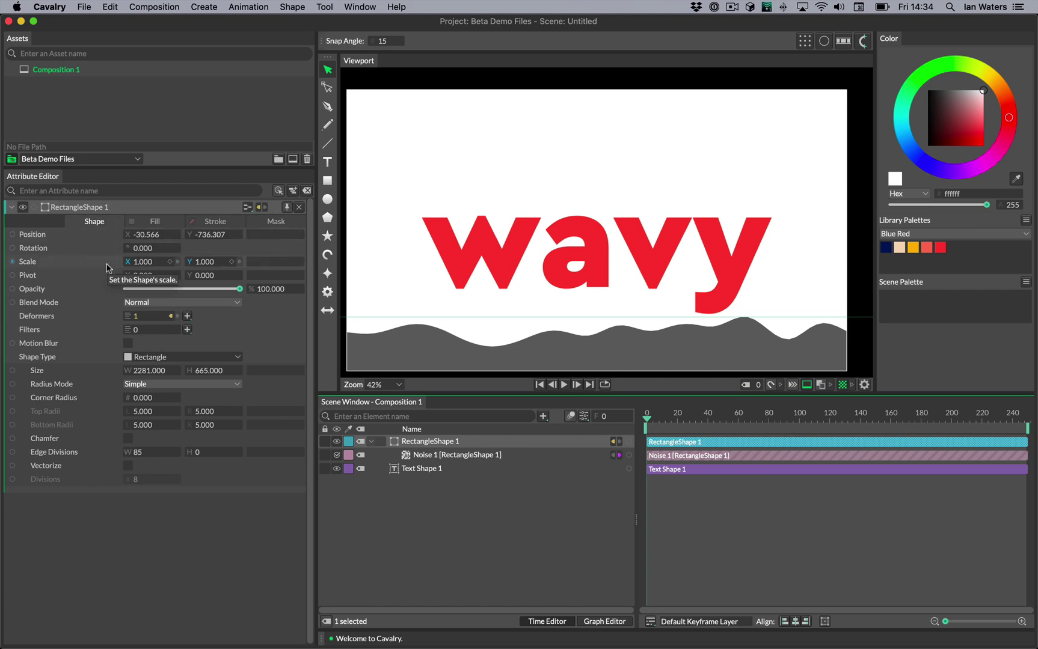
pyautogui.click(230, 235)
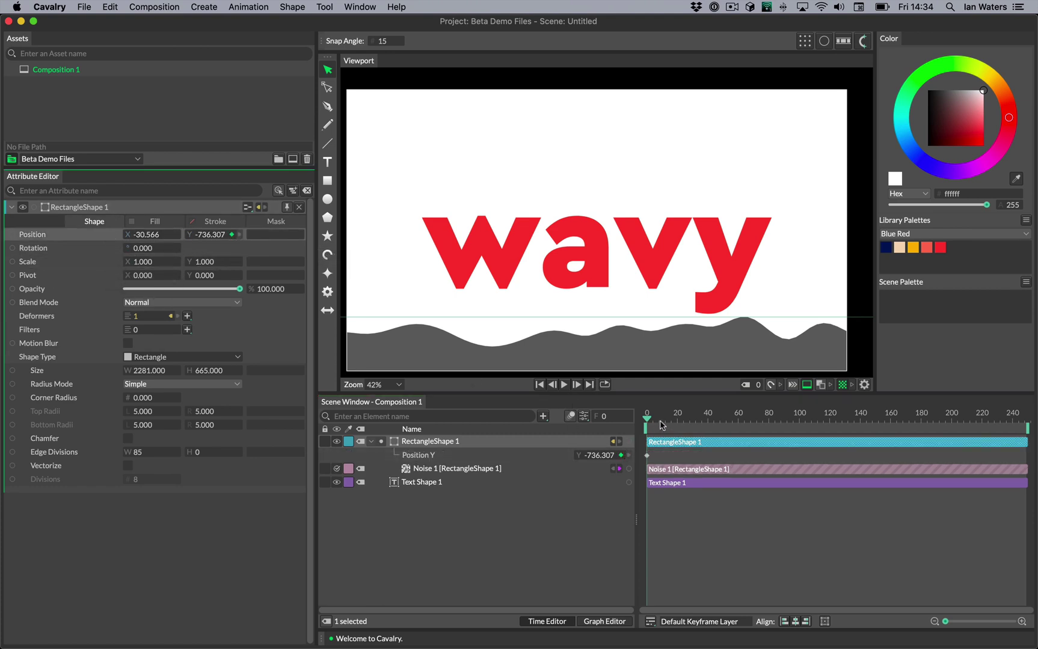
# Step: At frame 41, raise the rectangle over the text to about Y -99 to keyframe its rise
pyautogui.moveTo(678, 420); pyautogui.dragTo(709, 420)
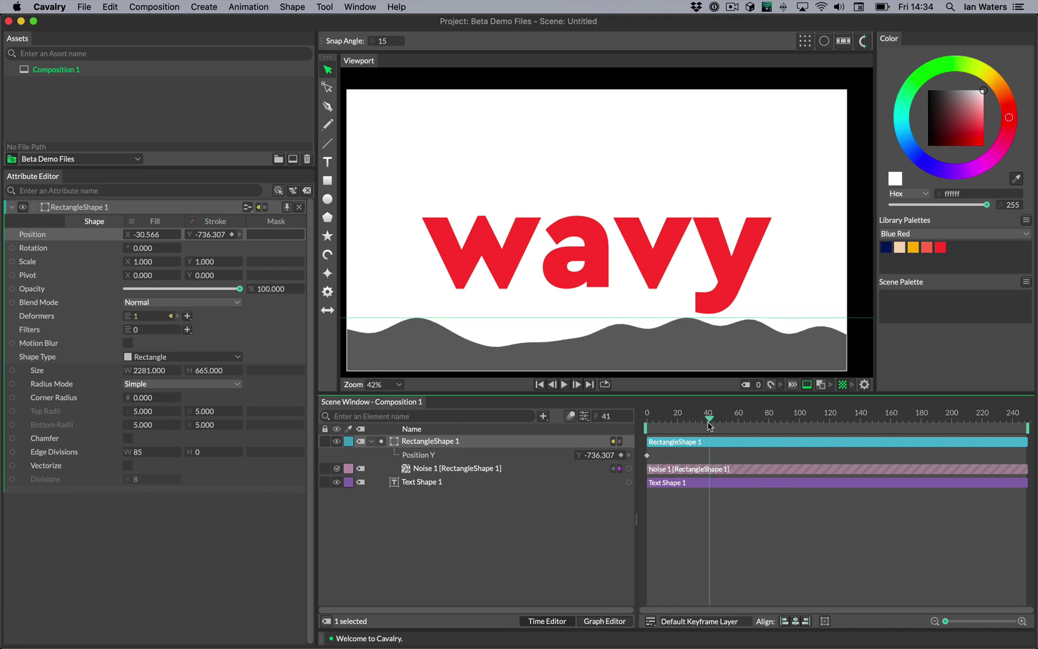
pyautogui.moveTo(606, 357); pyautogui.dragTo(607, 193)
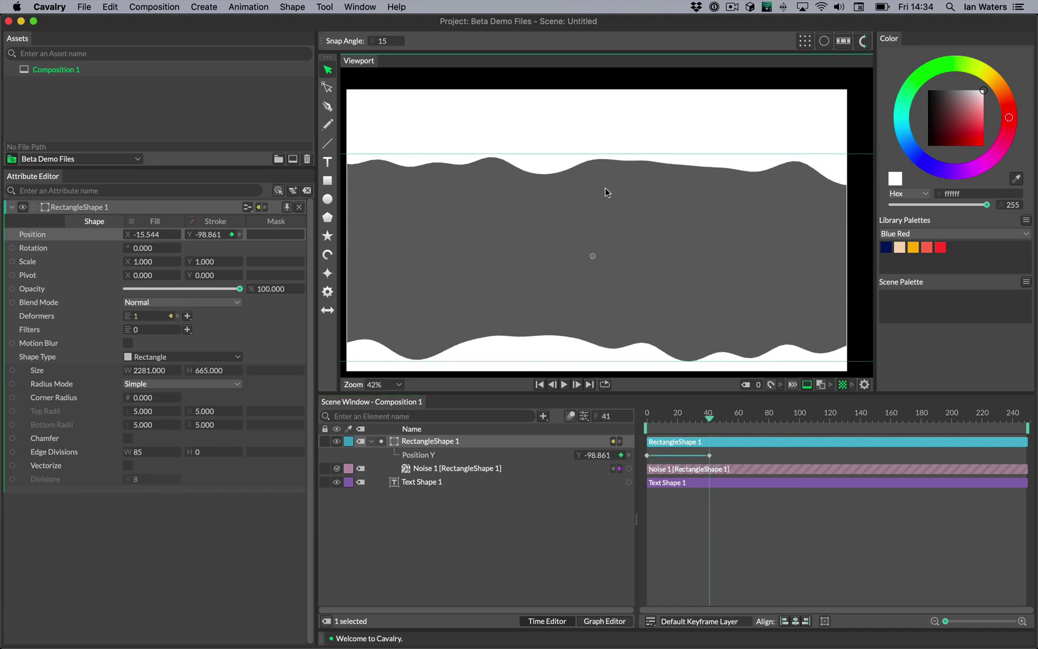
pyautogui.moveTo(705, 420)
pyautogui.mouseDown()
pyautogui.moveTo(648, 419)
pyautogui.moveTo(706, 416)
pyautogui.mouseUp()
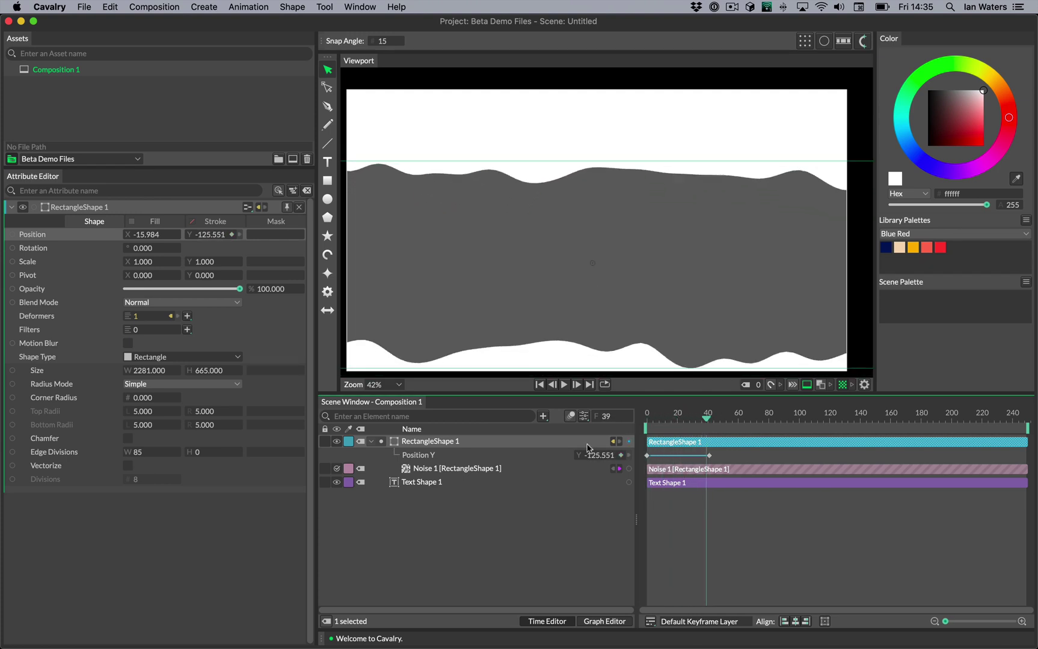
# Step: Mask the text with the wavy rectangle by connecting the rectangle to a new Masks index on the text shape
pyautogui.moveTo(629, 445); pyautogui.dragTo(457, 488)
pyautogui.moveTo(551, 492)
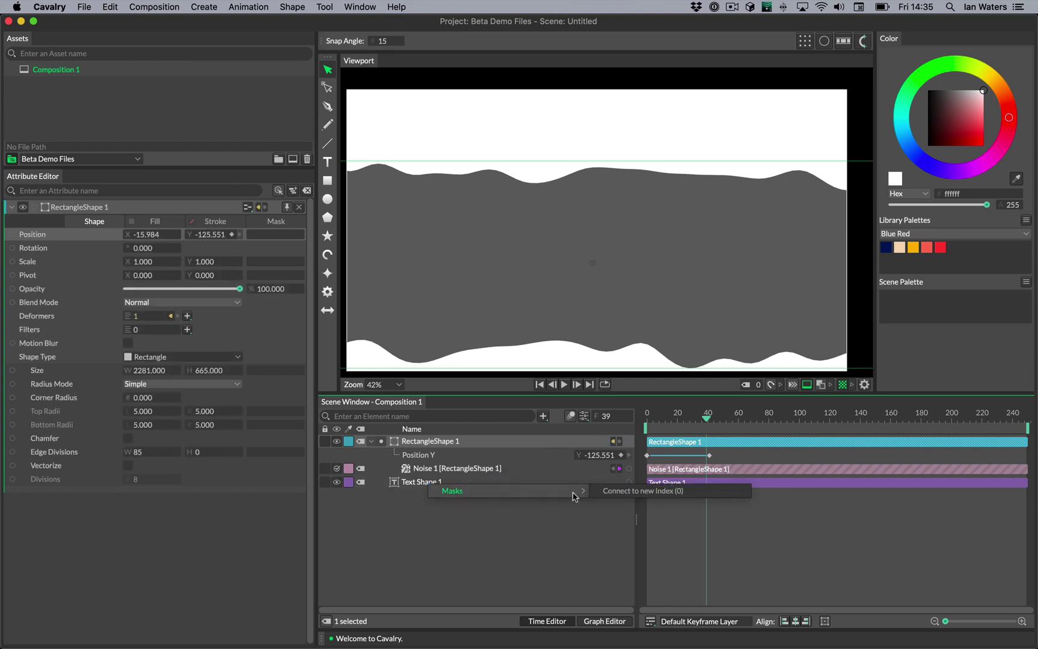
pyautogui.click(608, 490)
pyautogui.moveTo(707, 417)
pyautogui.mouseDown()
pyautogui.moveTo(647, 427)
pyautogui.moveTo(703, 430)
pyautogui.moveTo(636, 430)
pyautogui.moveTo(700, 432)
pyautogui.moveTo(635, 432)
pyautogui.mouseUp()
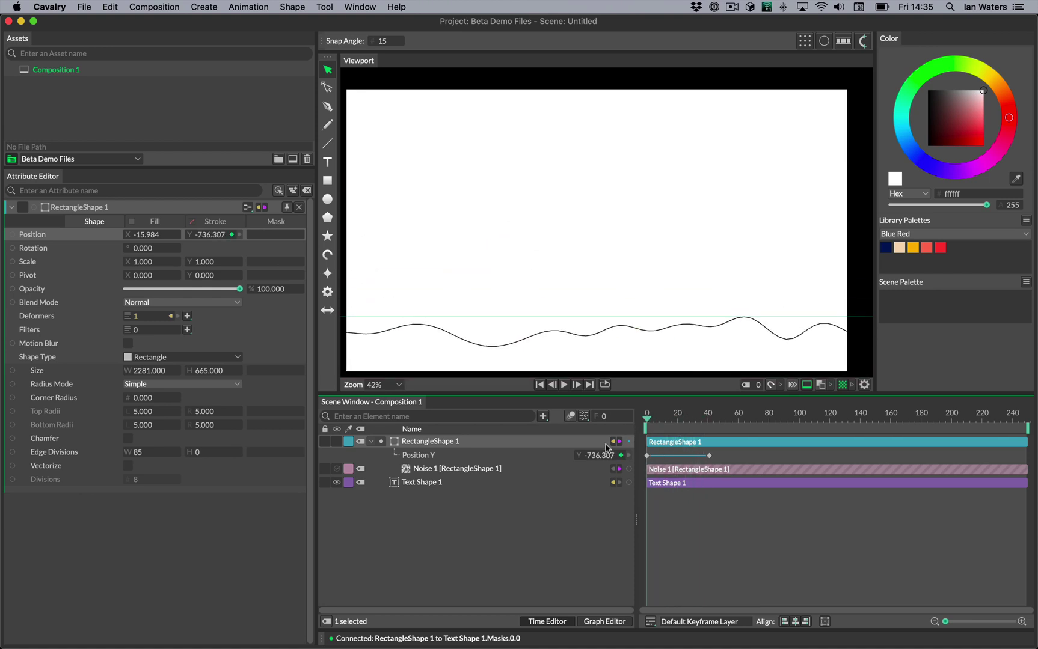
pyautogui.click(462, 541)
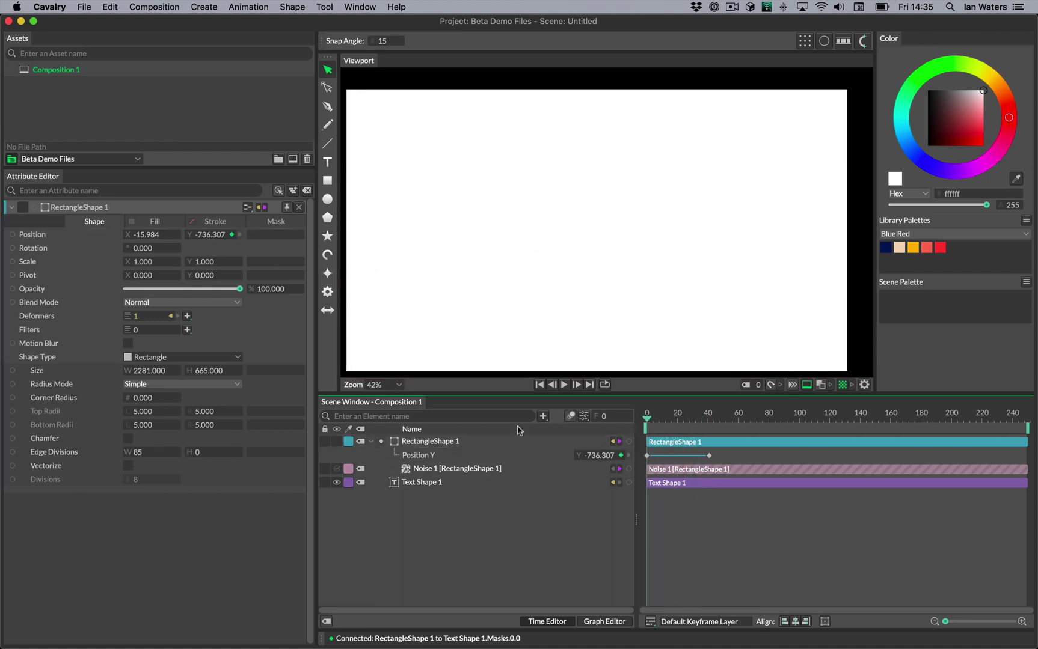
# Step: End the playback range at frame 60 and preview the masked text reveal
pyautogui.click(677, 422)
pyautogui.moveTo(691, 421); pyautogui.dragTo(739, 427)
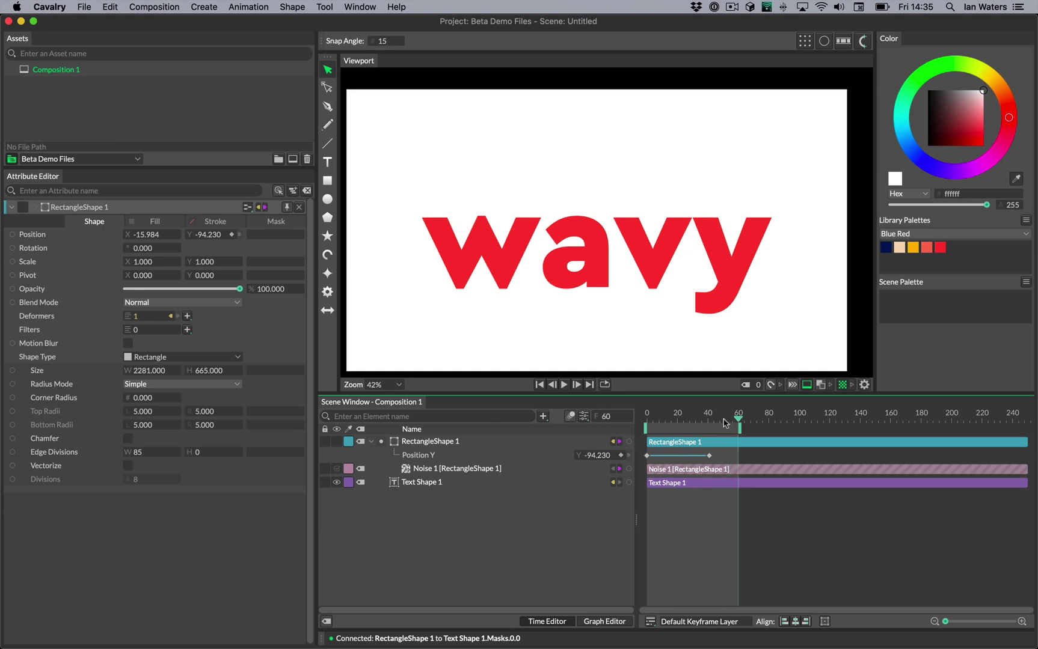
pyautogui.press('space')
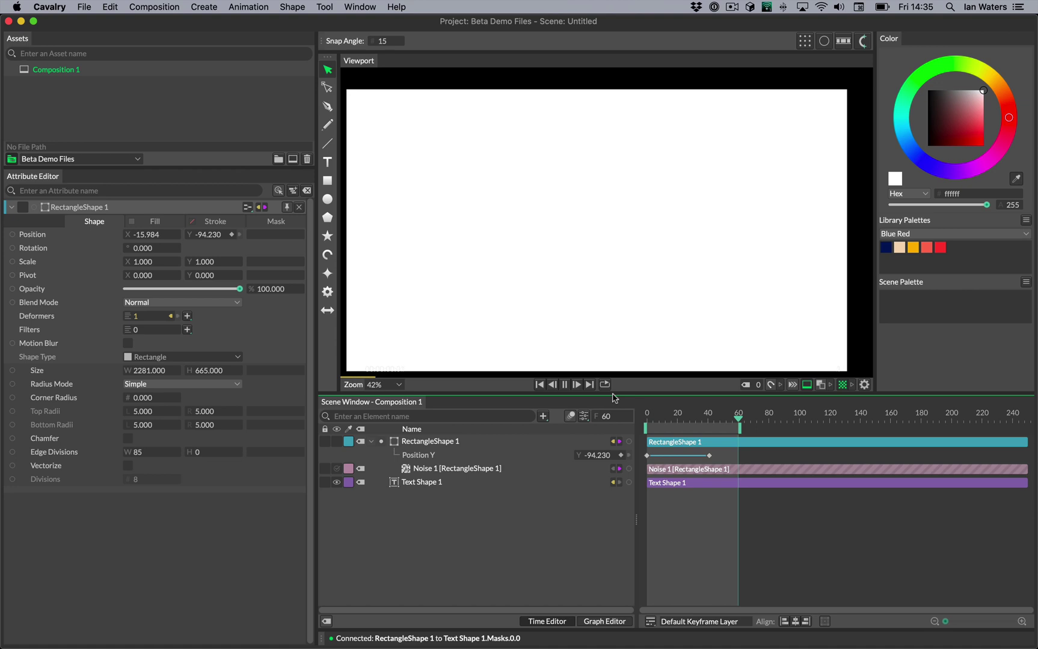
pyautogui.press('space')
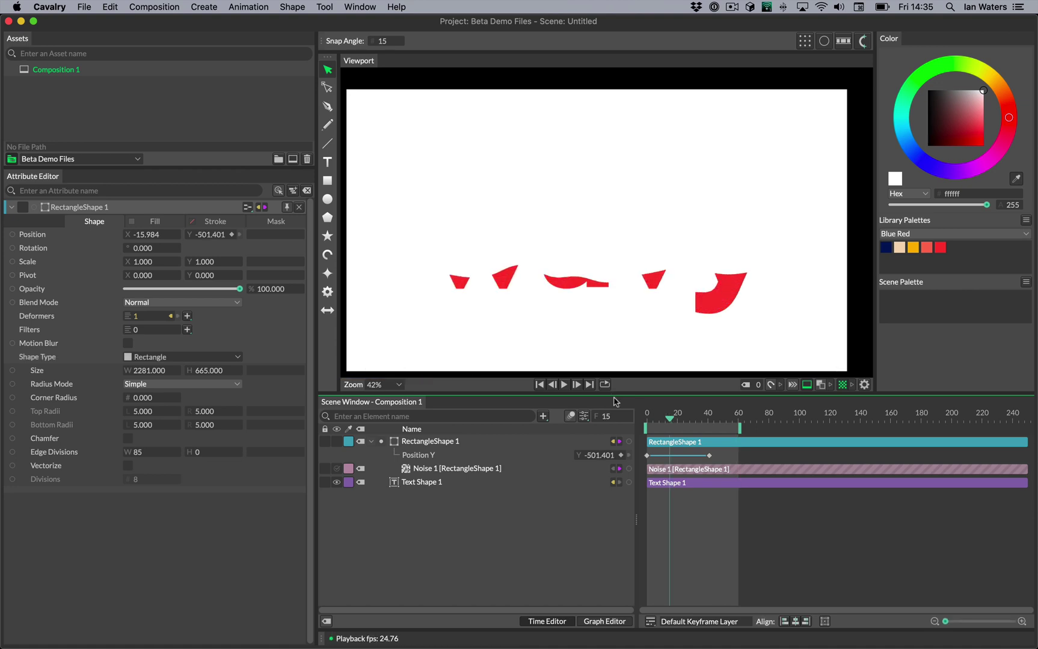
pyautogui.click(675, 418)
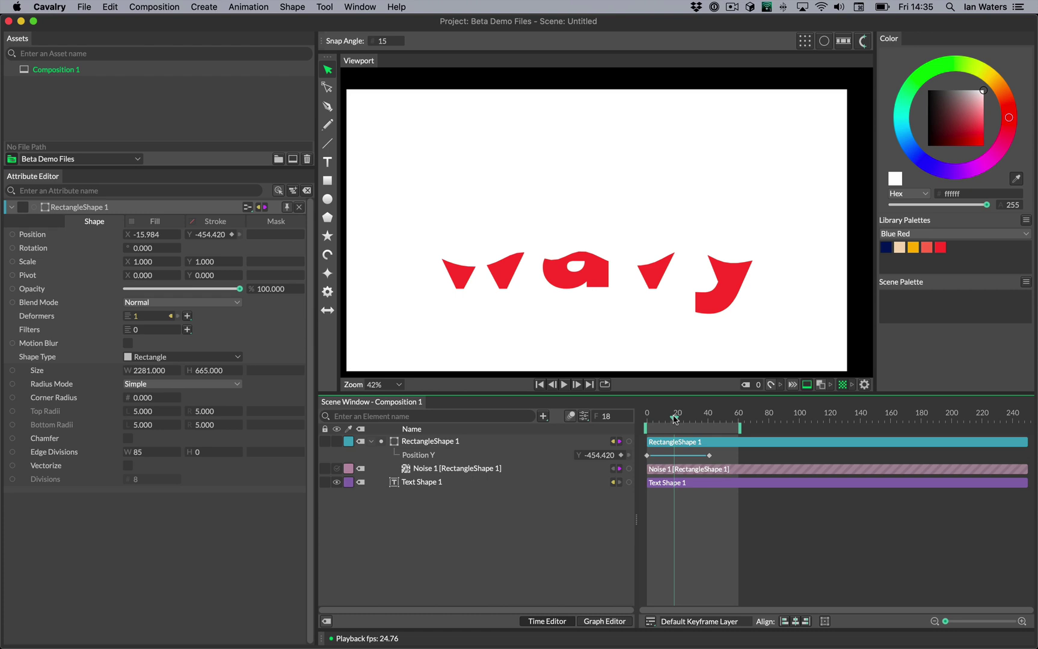
# Step: Create a Duplicator from the text shape and set its distribution to Point
pyautogui.click(489, 489)
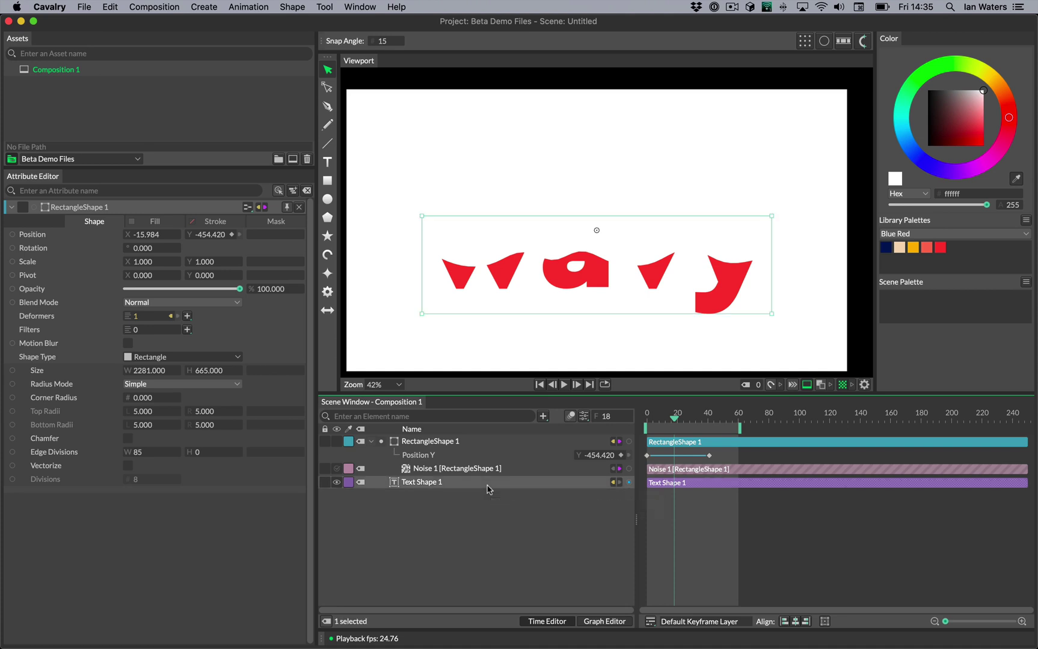
pyautogui.click(809, 42)
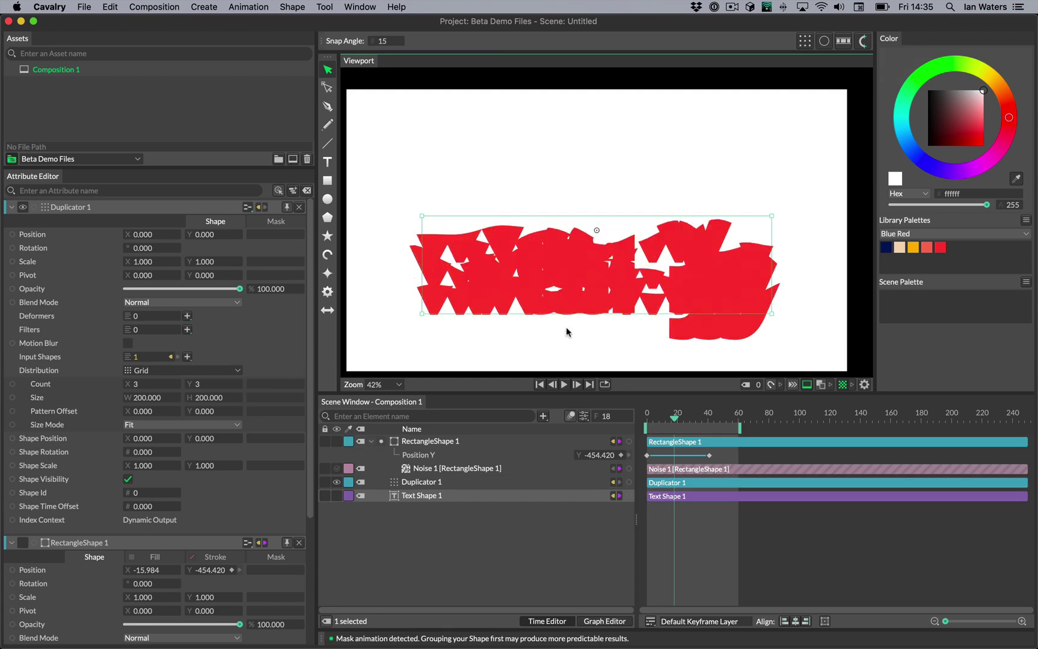
pyautogui.click(164, 371)
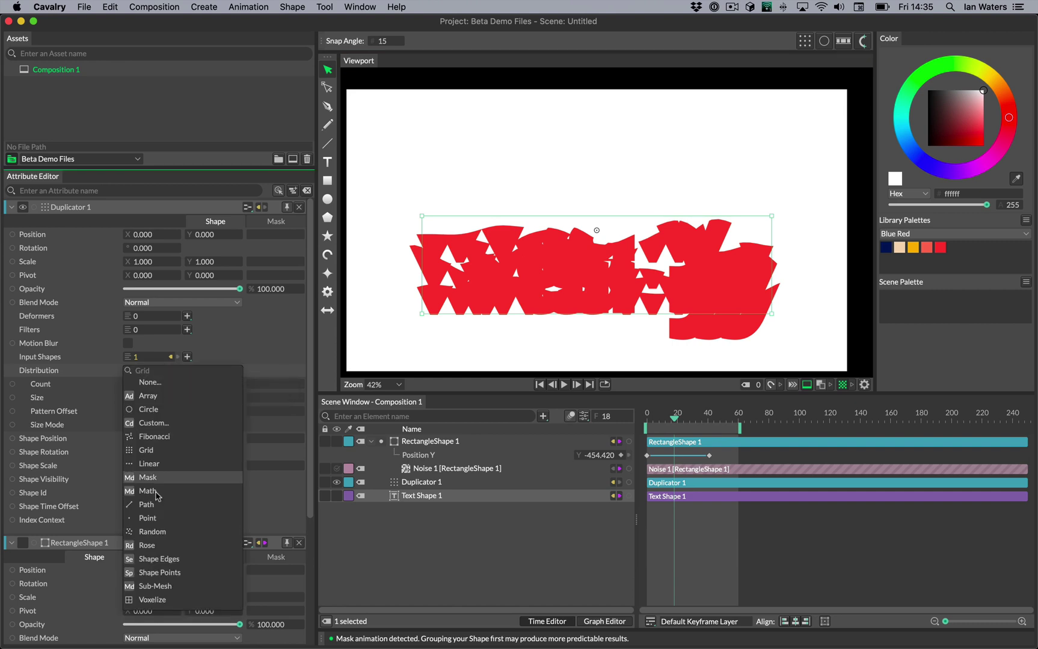
pyautogui.click(156, 519)
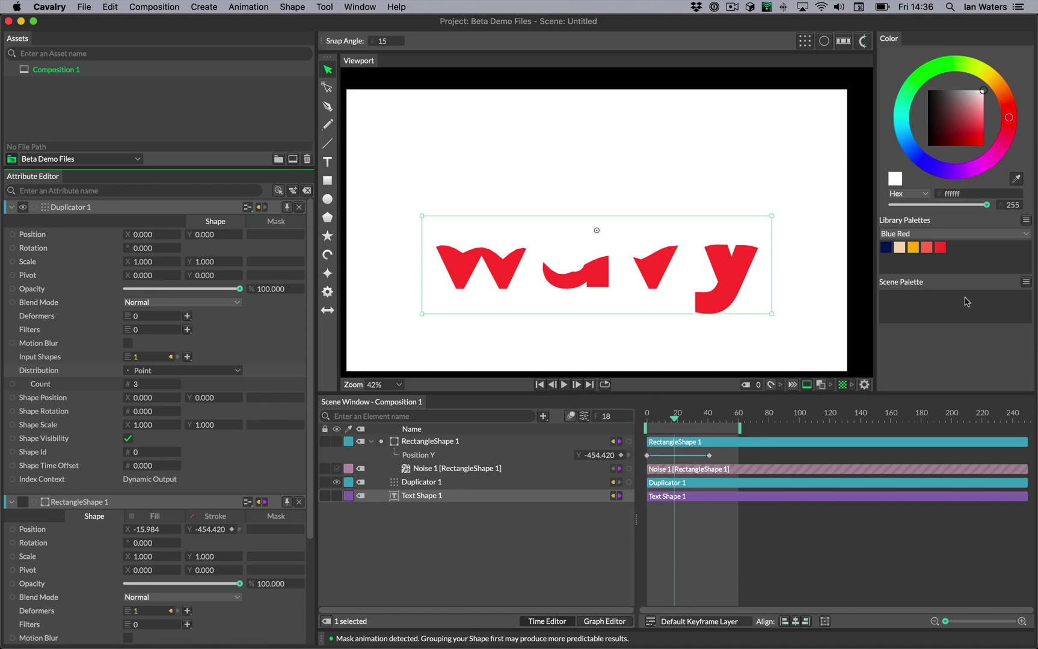
# Step: Create a color array from the Blue Red library palette
pyautogui.click(1026, 221)
pyautogui.click(974, 298)
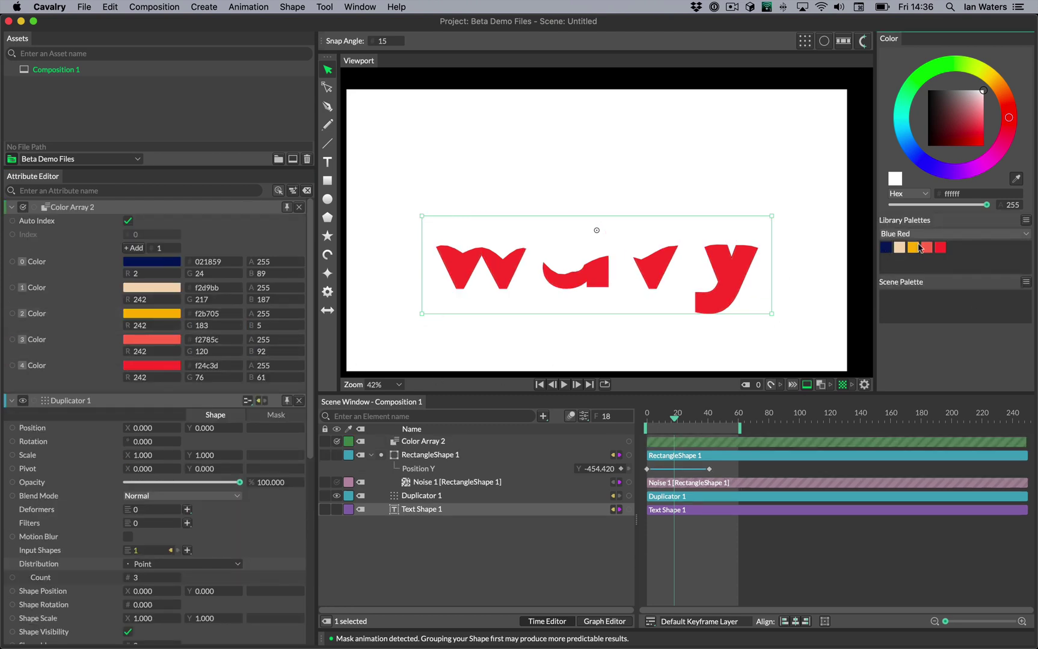
pyautogui.click(950, 234)
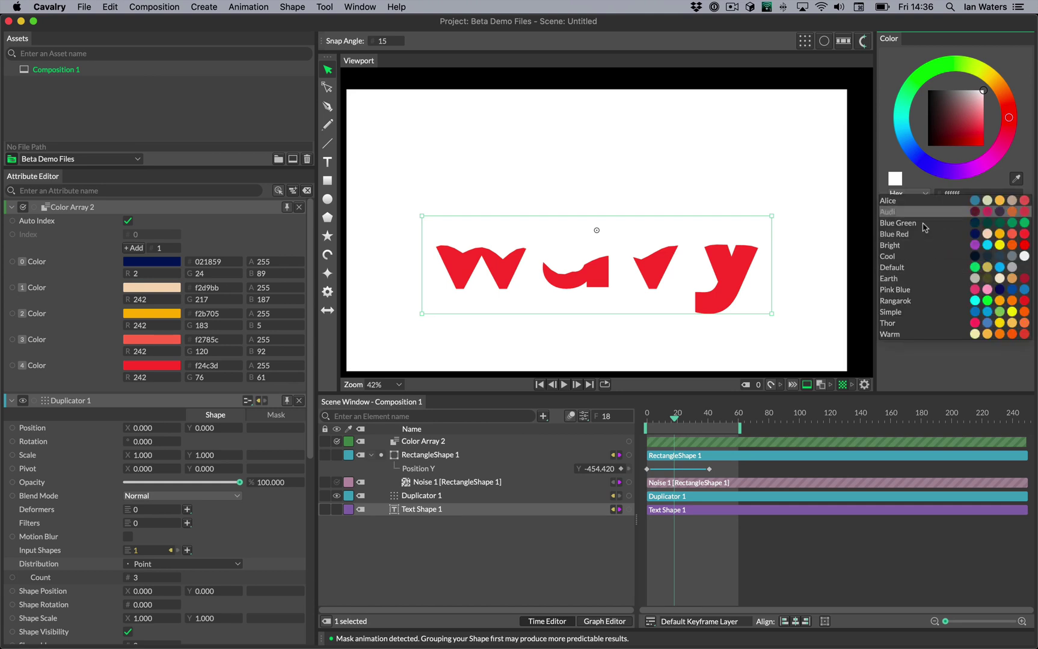
pyautogui.press('Escape')
pyautogui.click(1026, 220)
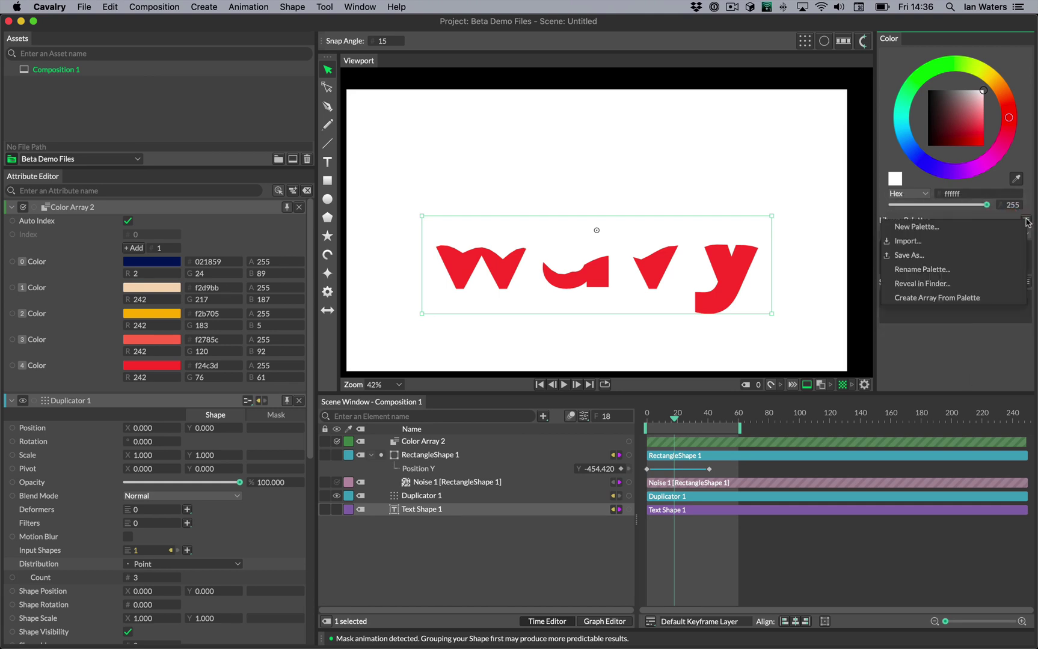
pyautogui.press('Escape')
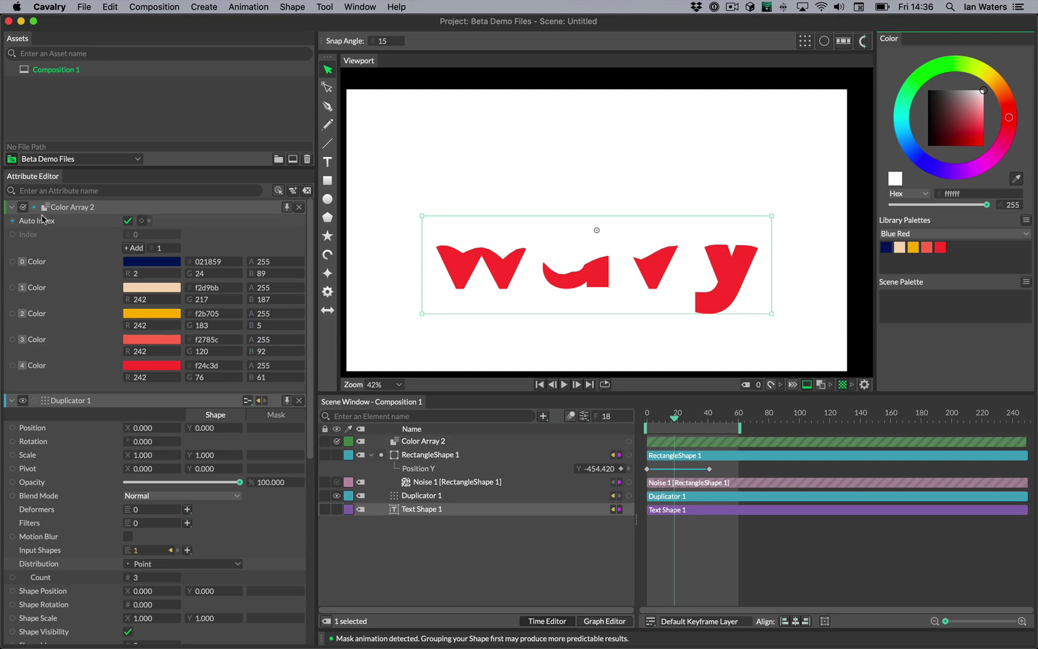
# Step: Connect the color array to the text shape's fill color and check the colored copies on the timeline
pyautogui.moveTo(35, 208); pyautogui.dragTo(432, 509)
pyautogui.click(474, 519)
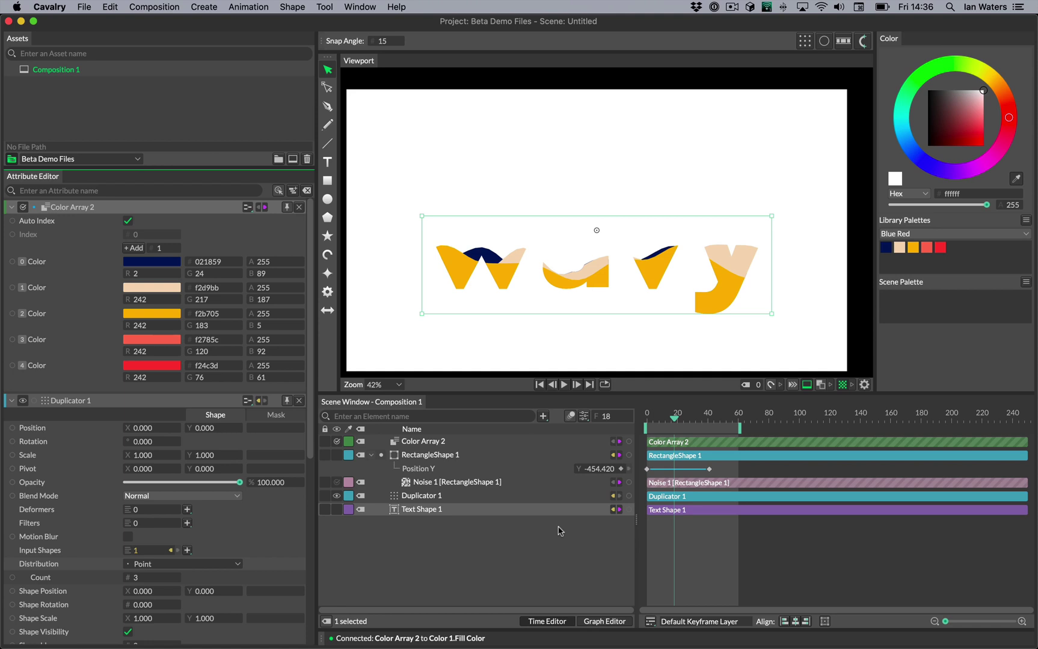
pyautogui.moveTo(681, 424)
pyautogui.mouseDown()
pyautogui.moveTo(708, 421)
pyautogui.moveTo(679, 419)
pyautogui.mouseUp()
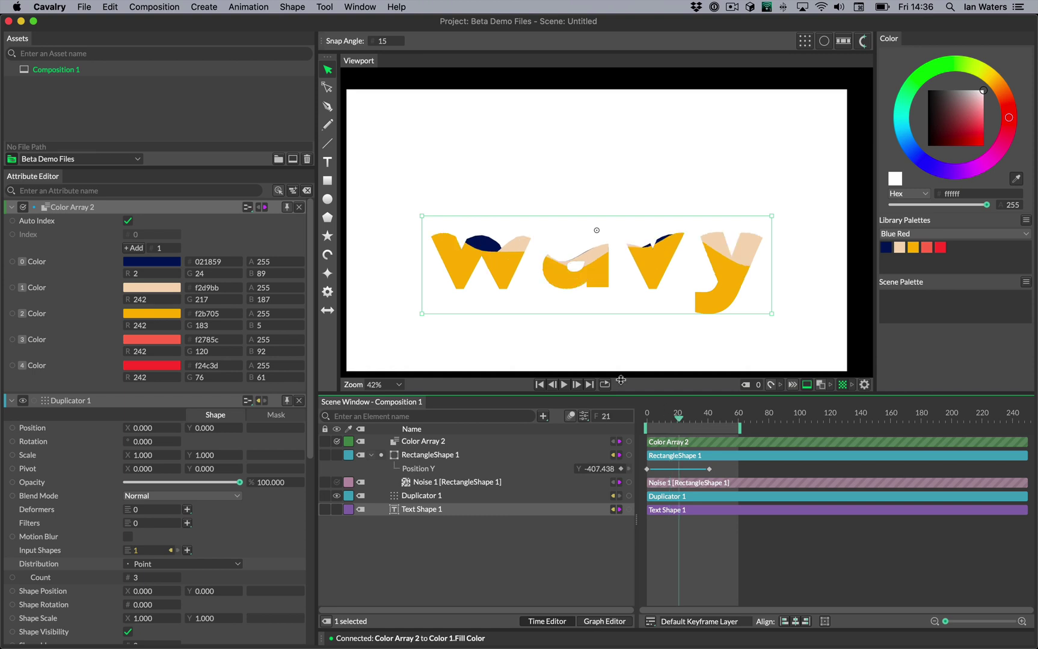
# Step: Set the stagger of the rectangle's Noise deformer to 0 so all copies share the same wave
pyautogui.click(299, 207)
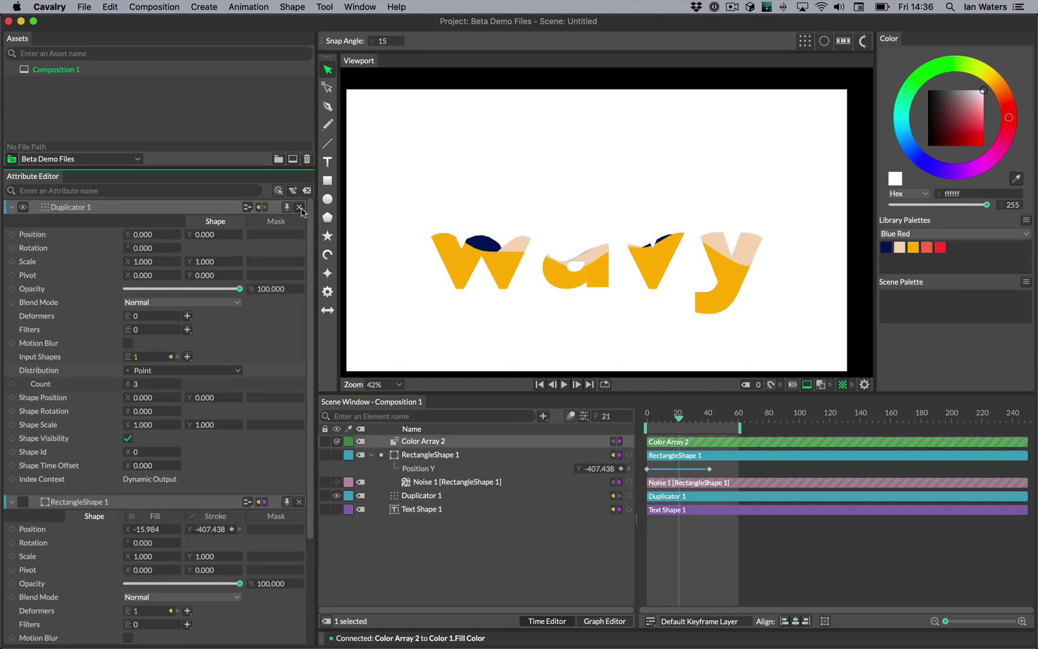
pyautogui.click(300, 207)
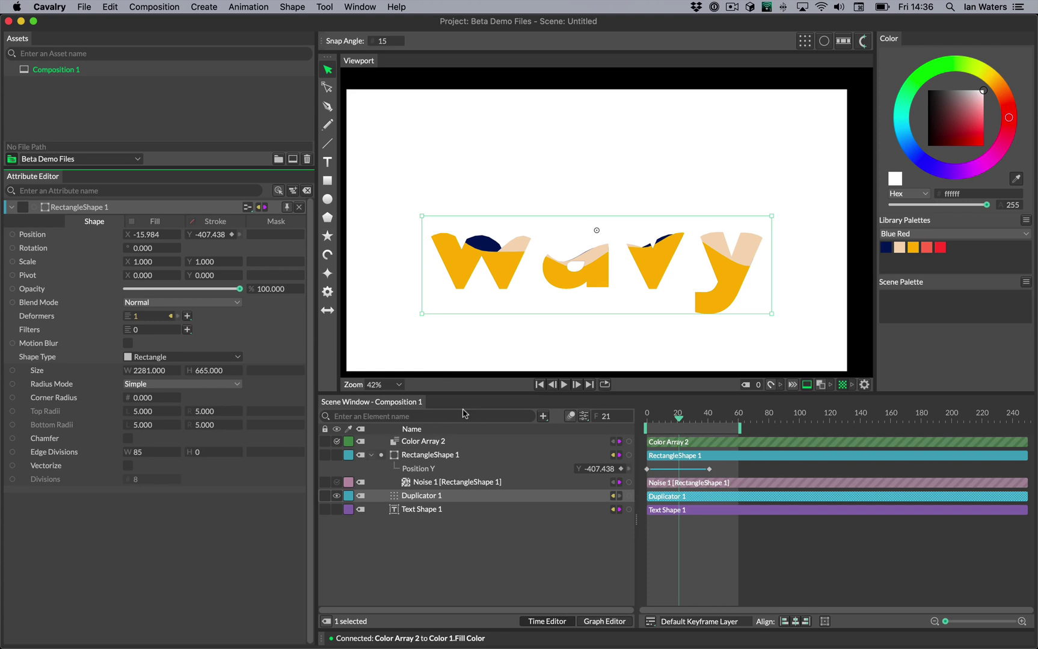
pyautogui.click(448, 485)
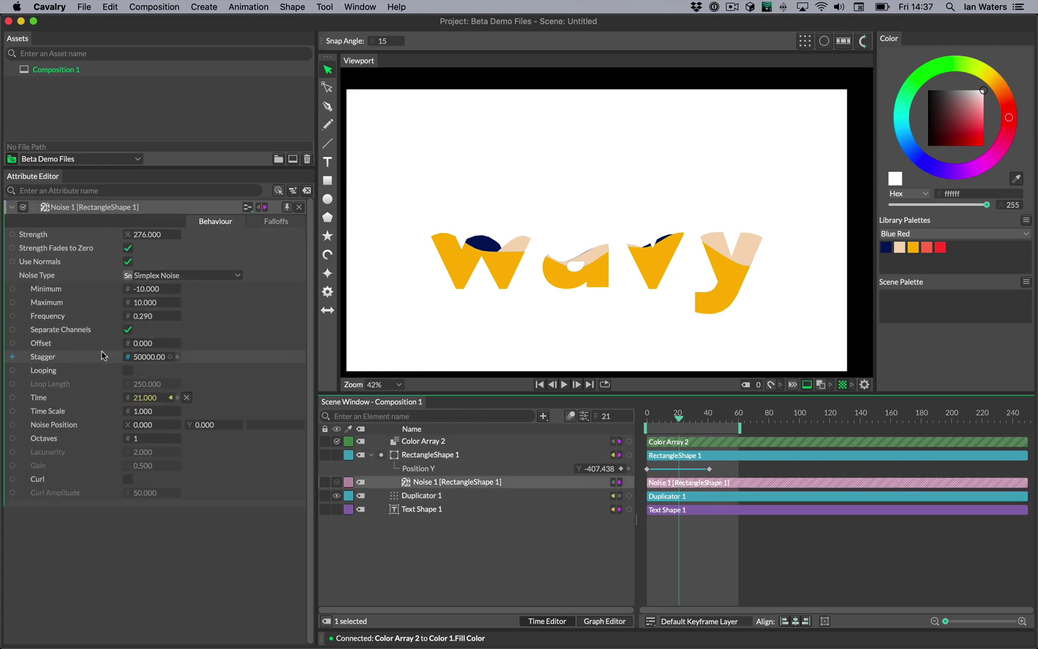
pyautogui.doubleClick(142, 357)
pyautogui.write('0')
pyautogui.press('Return')
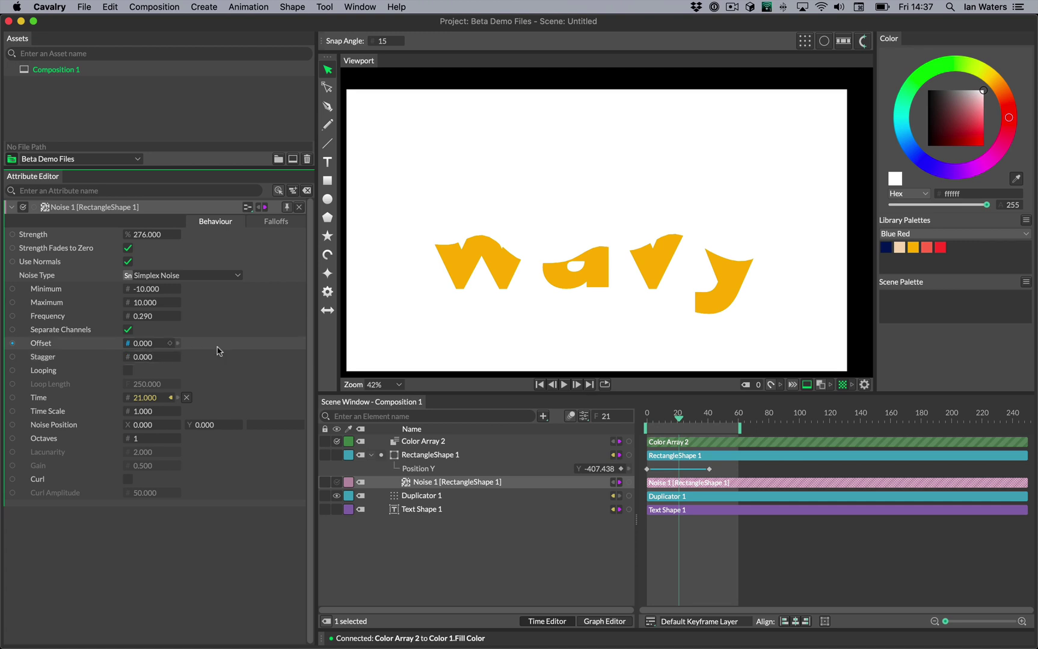
pyautogui.moveTo(678, 419)
pyautogui.mouseDown()
pyautogui.moveTo(653, 419)
pyautogui.moveTo(680, 422)
pyautogui.mouseUp()
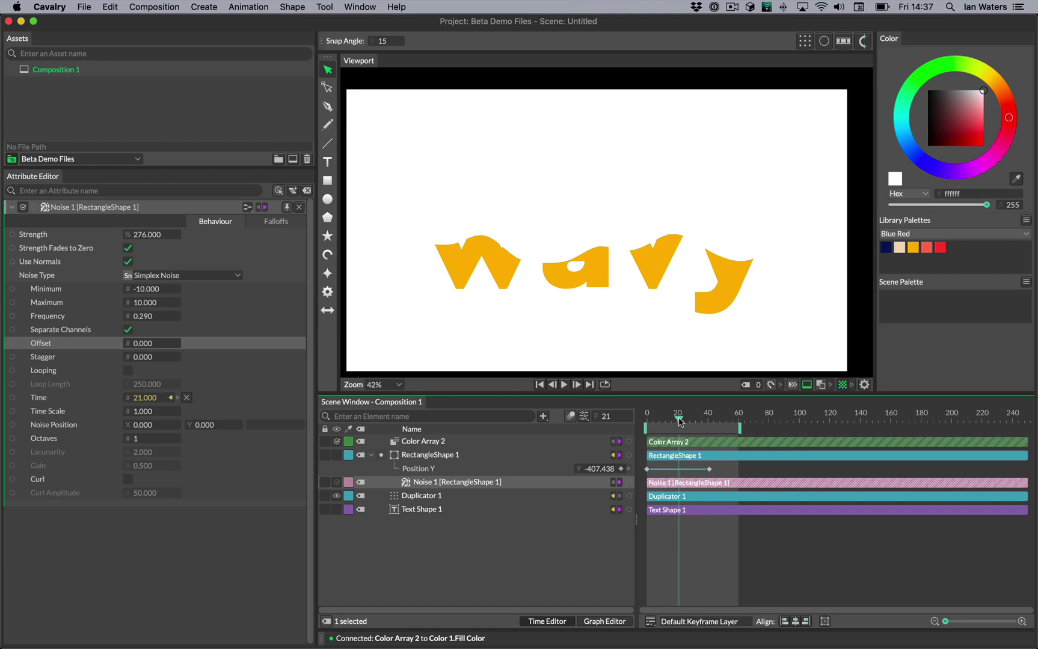
# Step: Add a Stagger behaviour to the Duplicator's Shape Time Offset
pyautogui.click(438, 499)
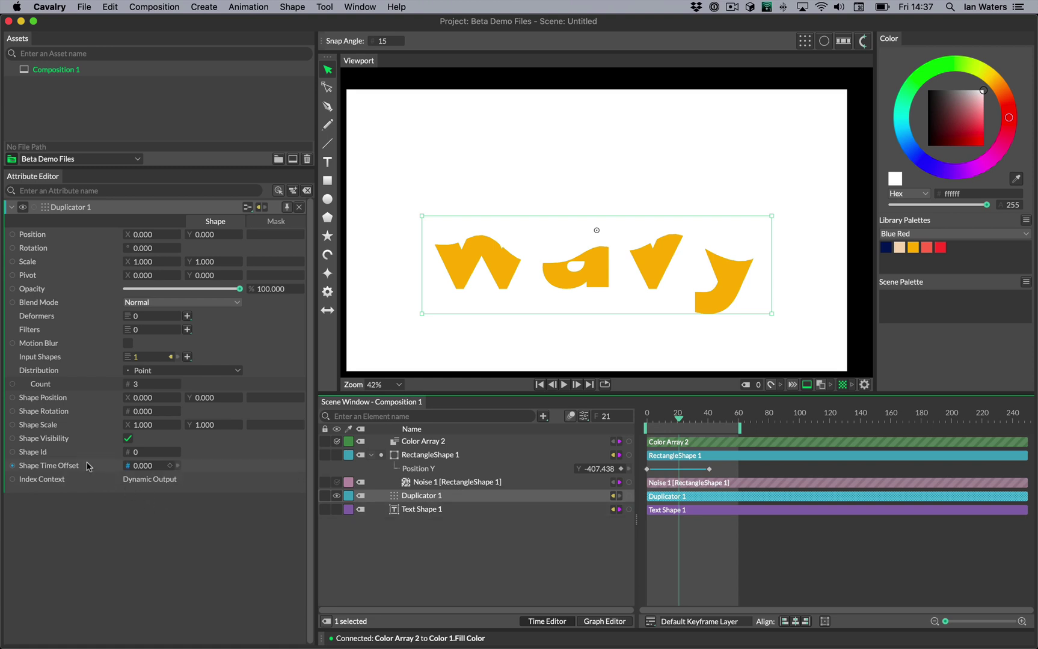
pyautogui.click(68, 467)
pyautogui.rightClick(78, 468)
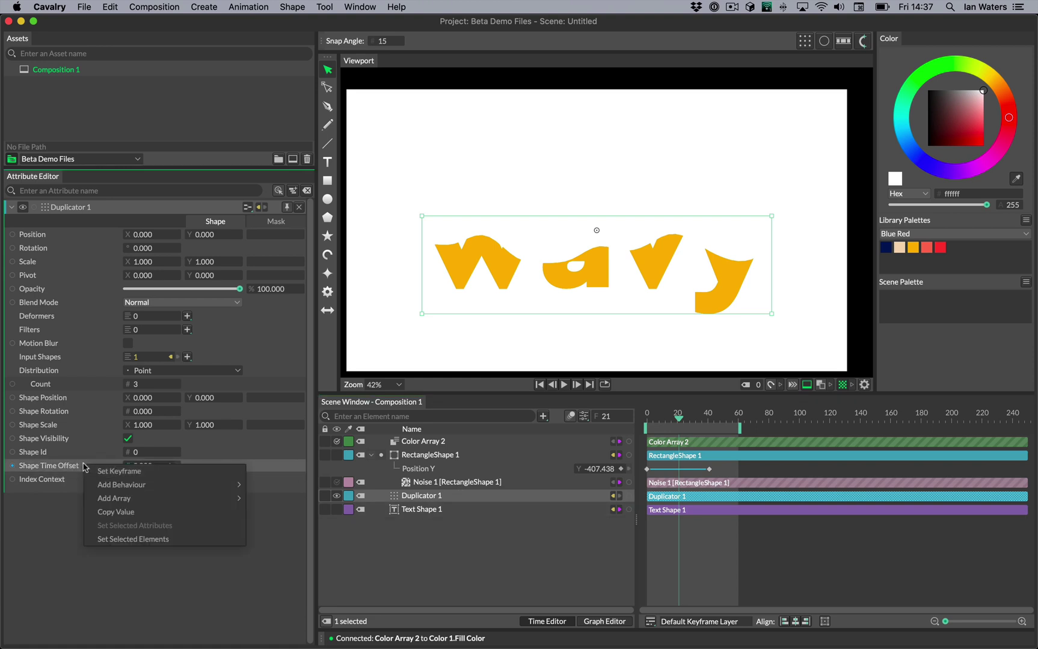
pyautogui.moveTo(138, 485)
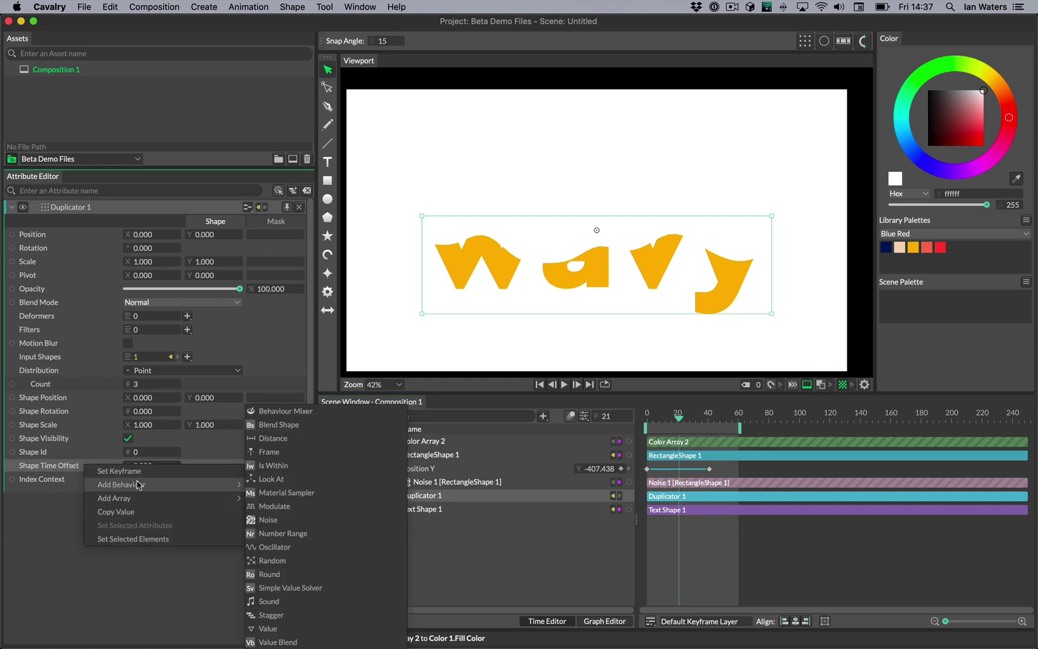
pyautogui.click(298, 615)
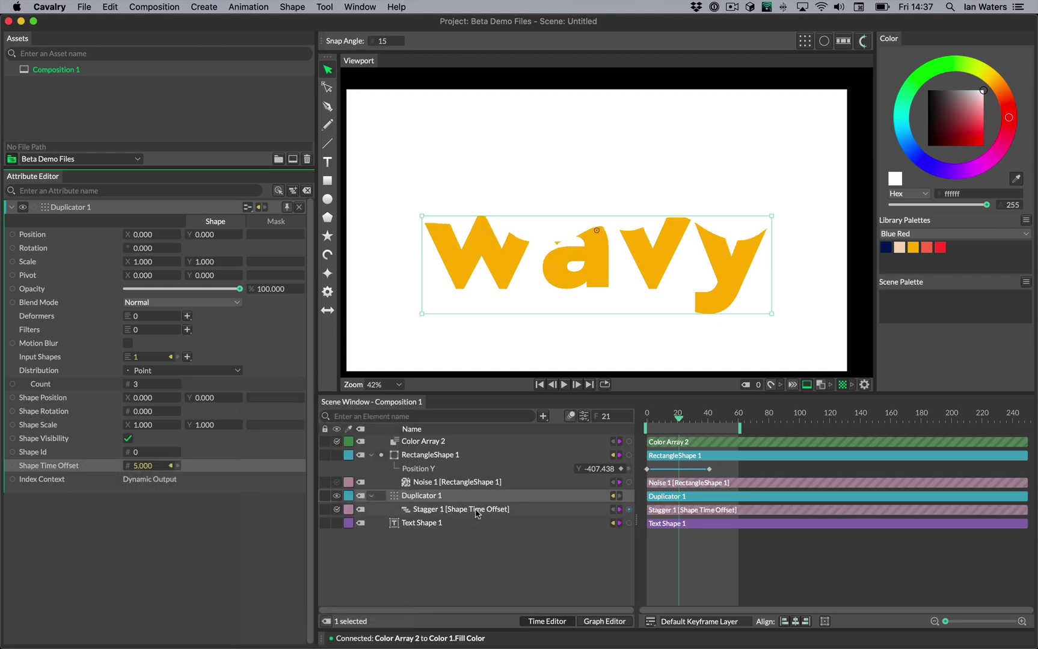
# Step: Set the Stagger behaviour's maximum to -15 and scrub through the reveal to check the time offset
pyautogui.click(477, 511)
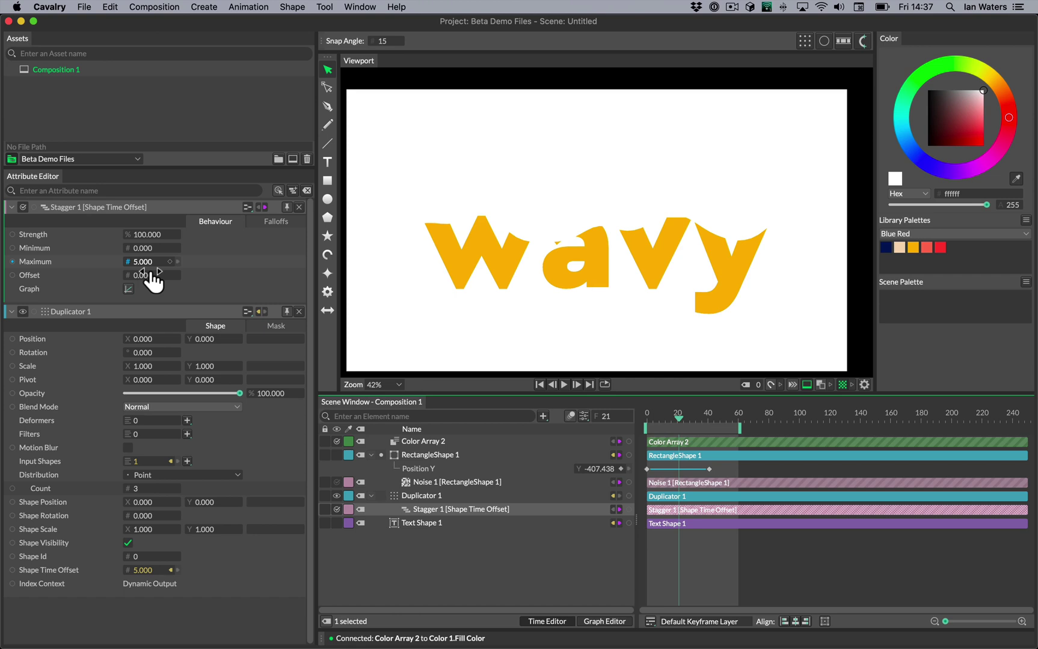
pyautogui.click(145, 262)
pyautogui.write('-15')
pyautogui.press('Return')
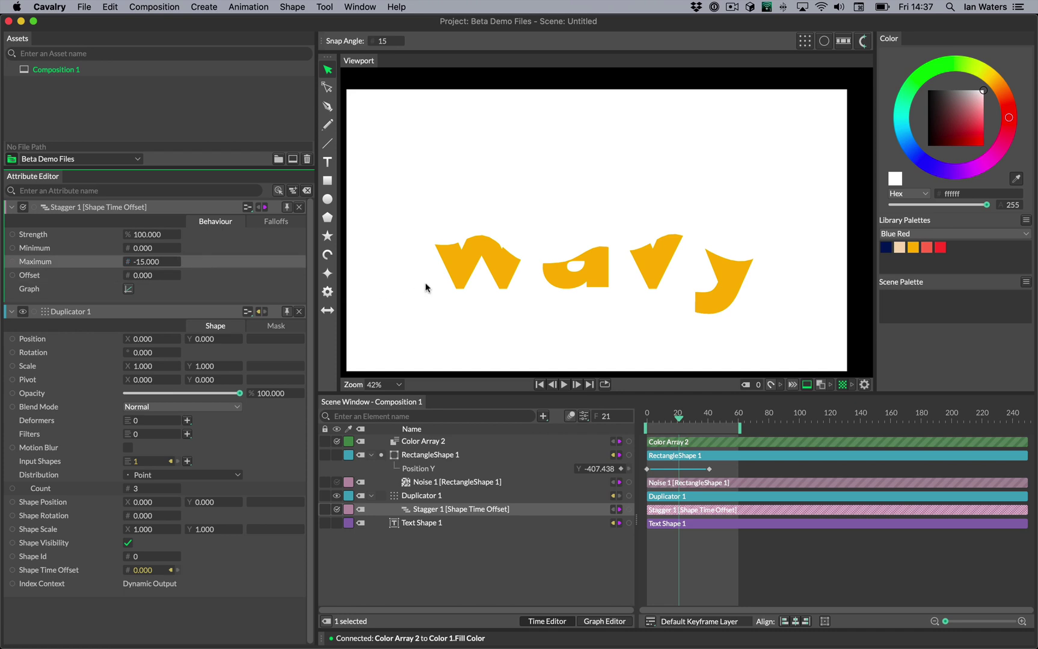
pyautogui.moveTo(678, 419)
pyautogui.mouseDown()
pyautogui.moveTo(661, 419)
pyautogui.moveTo(710, 421)
pyautogui.moveTo(676, 426)
pyautogui.mouseUp()
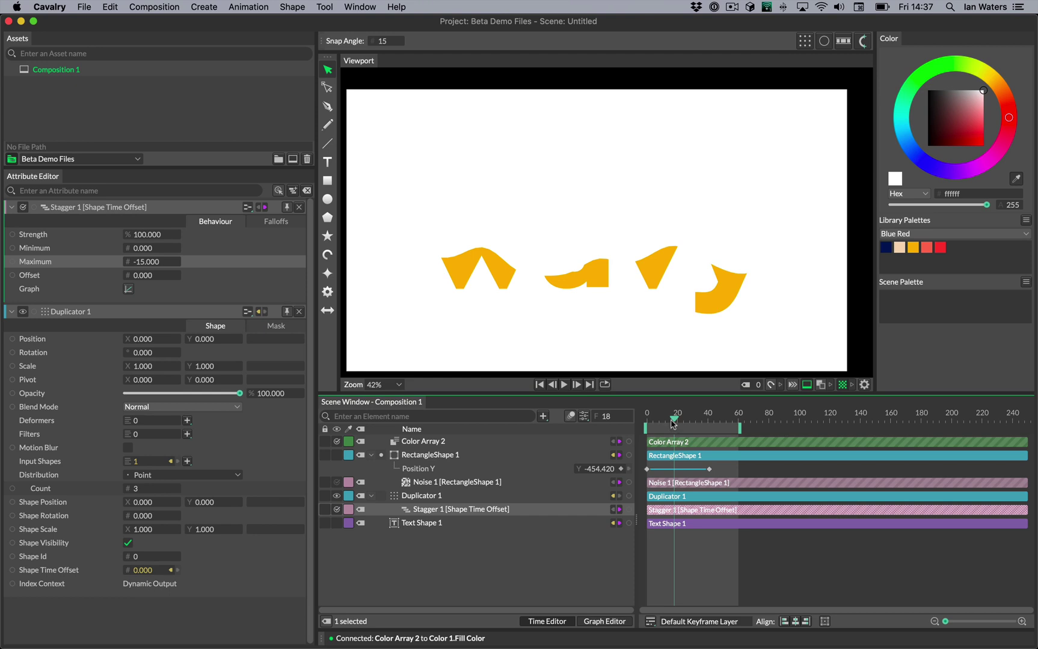
# Step: Flip the Stagger graph vertically to reverse the order of the offsets, and scrub through the layered reveal
pyautogui.click(128, 289)
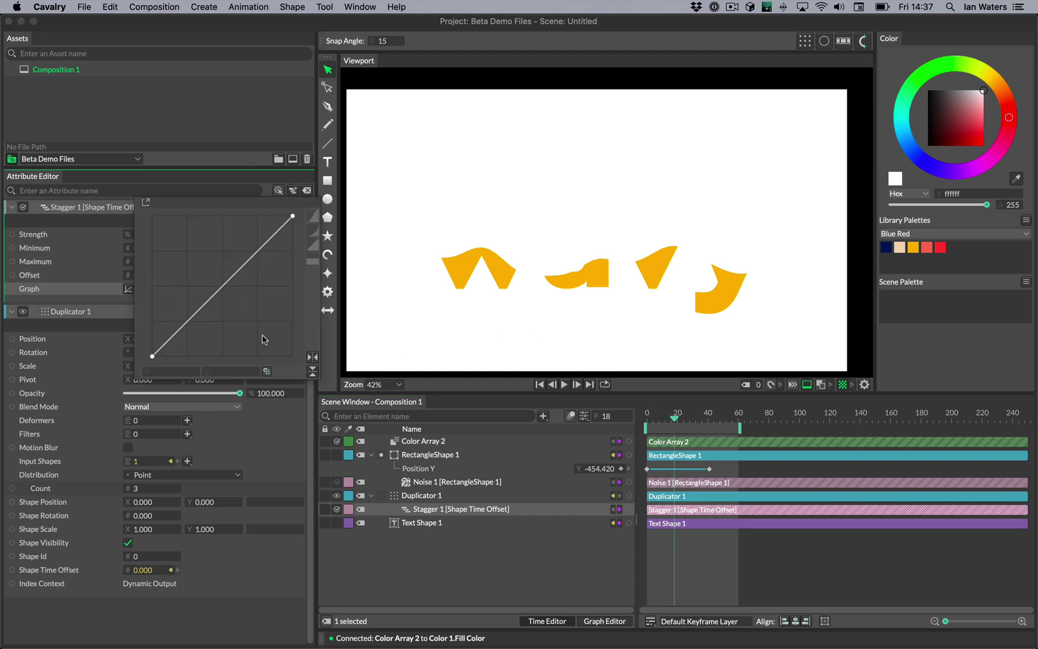
pyautogui.click(312, 371)
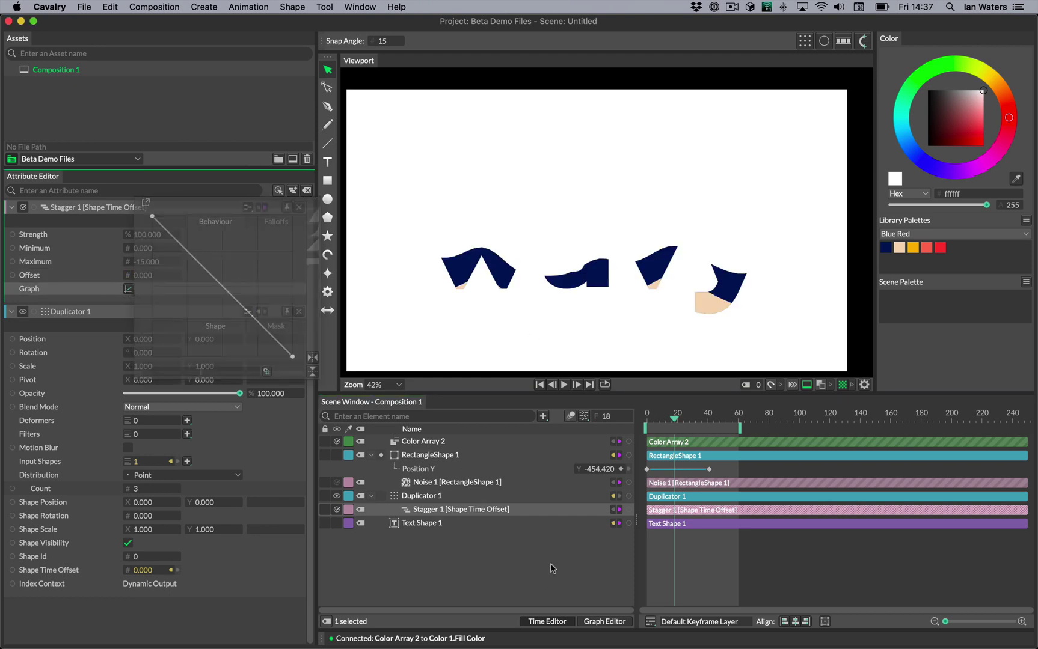
pyautogui.moveTo(668, 421)
pyautogui.mouseDown()
pyautogui.moveTo(648, 421)
pyautogui.moveTo(714, 414)
pyautogui.moveTo(693, 416)
pyautogui.mouseUp()
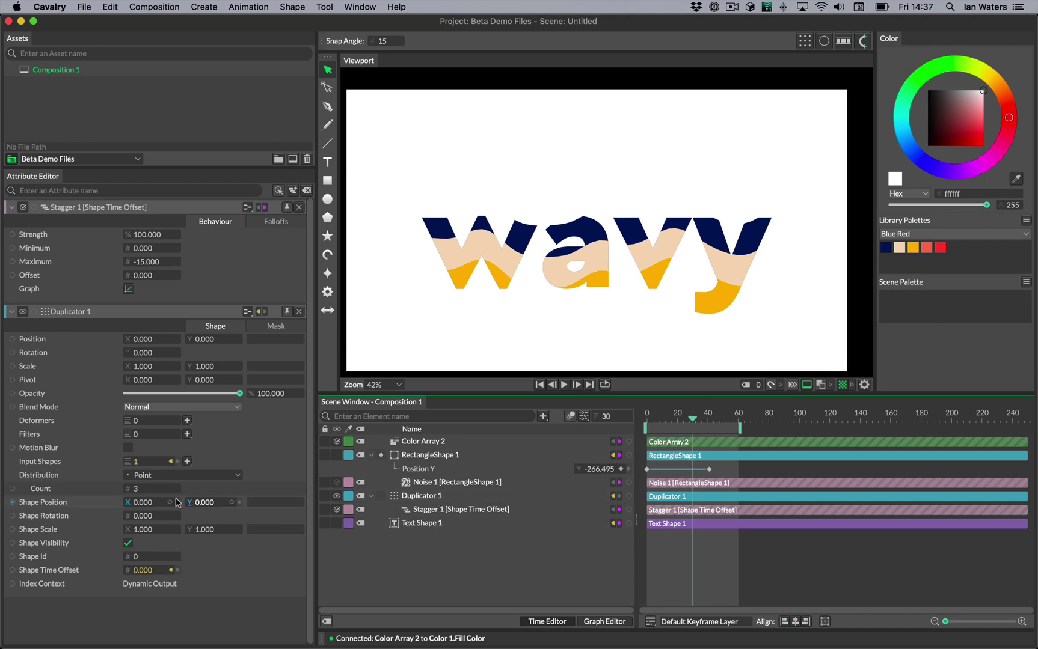
# Step: Set the Duplicator's count to 5 and play the animation from frame 0
pyautogui.click(158, 486)
pyautogui.press('Return')
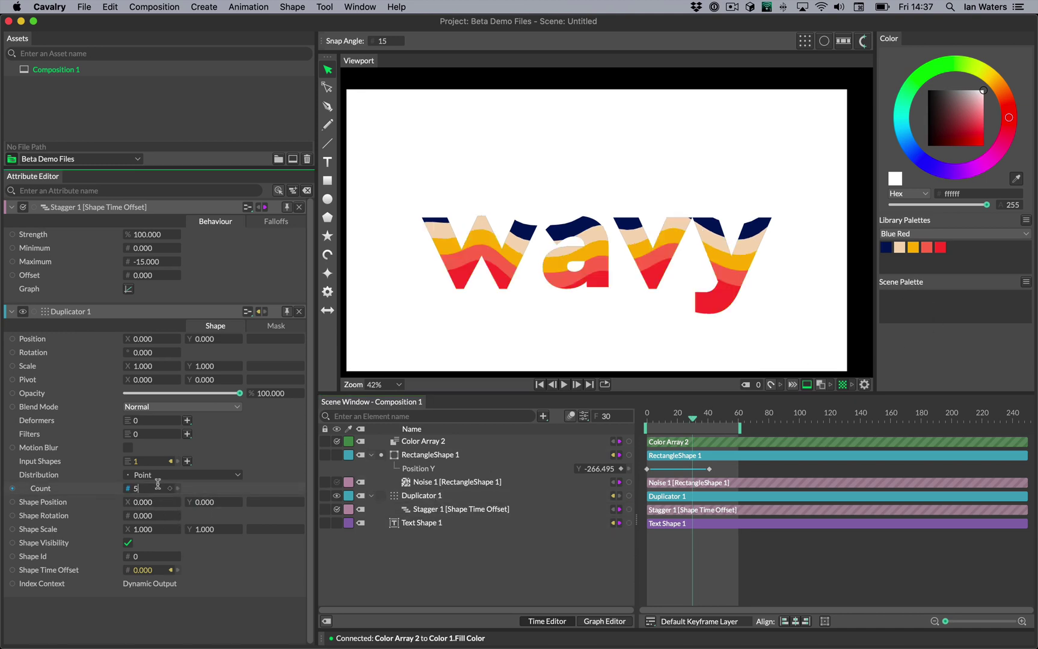
pyautogui.moveTo(665, 421); pyautogui.dragTo(647, 420)
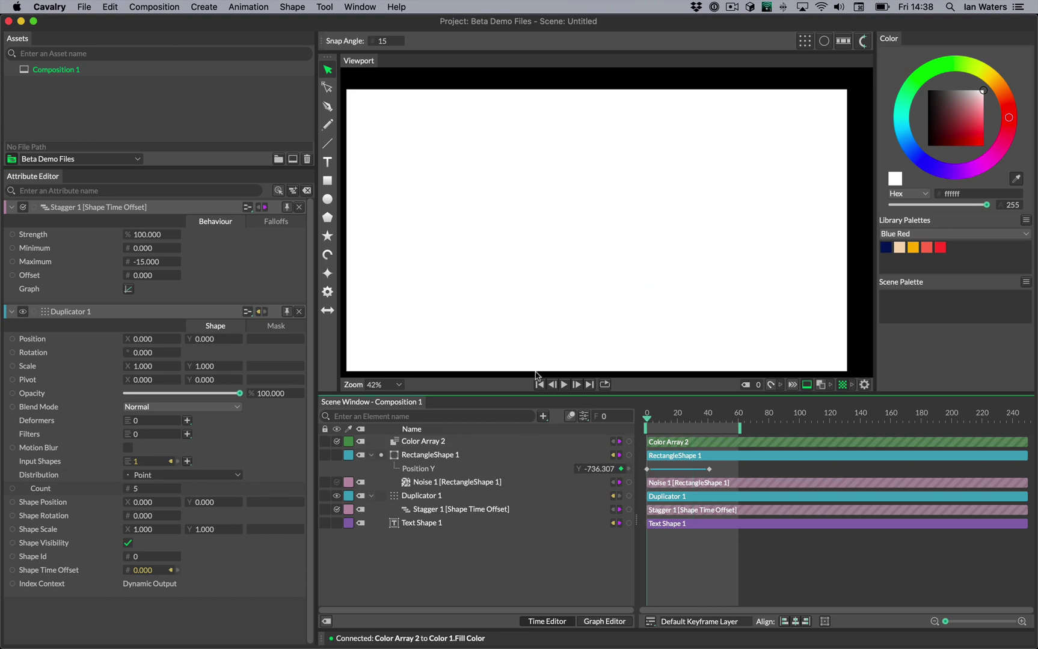
pyautogui.click(565, 385)
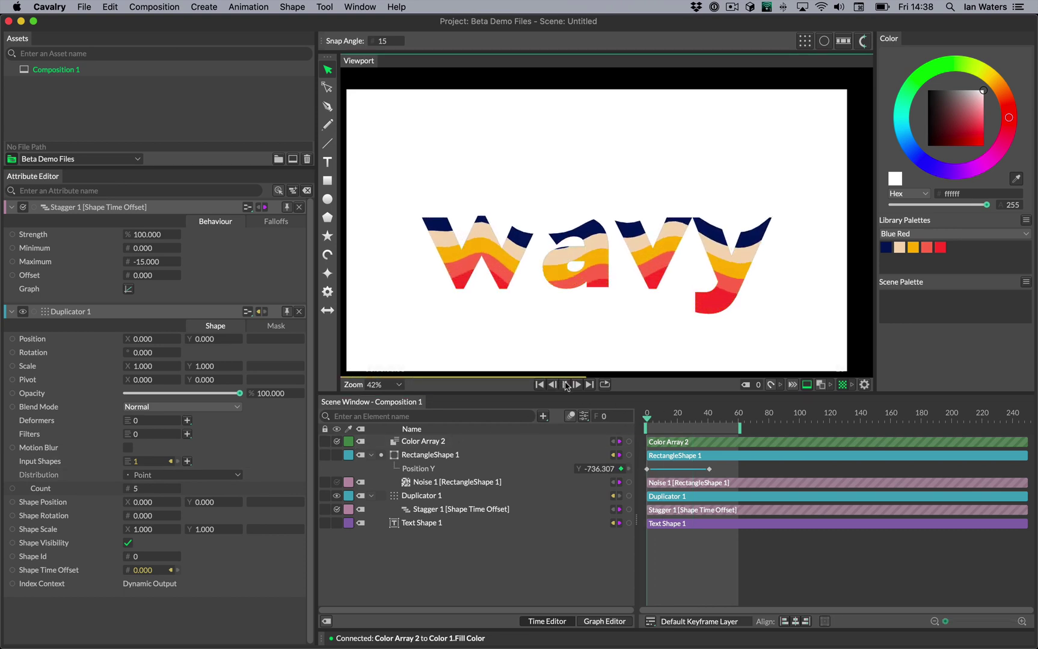
# Step: Set the Noise deformer's Time Scale to 10 and its Strength to 295, checking the reveal in playback from frame 0
pyautogui.click(566, 385)
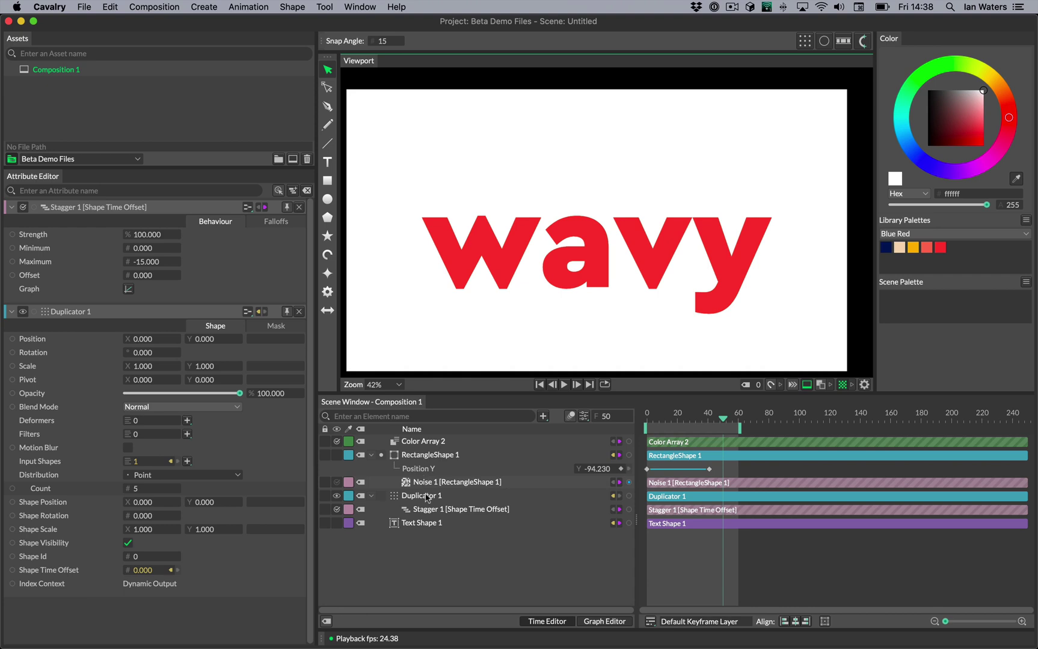
pyautogui.click(435, 483)
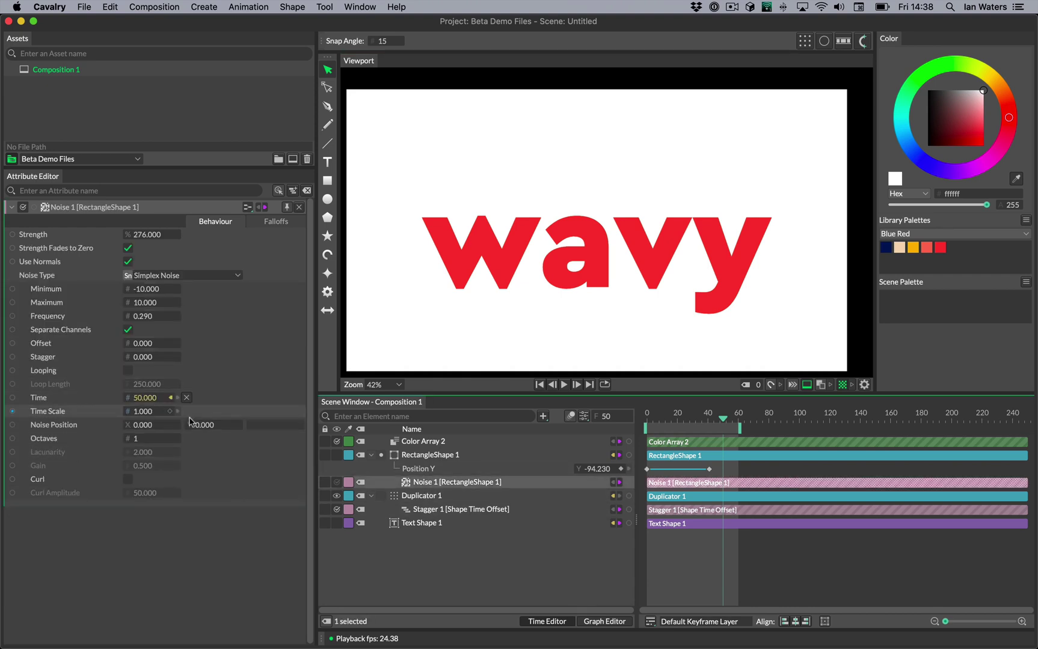
pyautogui.moveTo(167, 429); pyautogui.dragTo(172, 429)
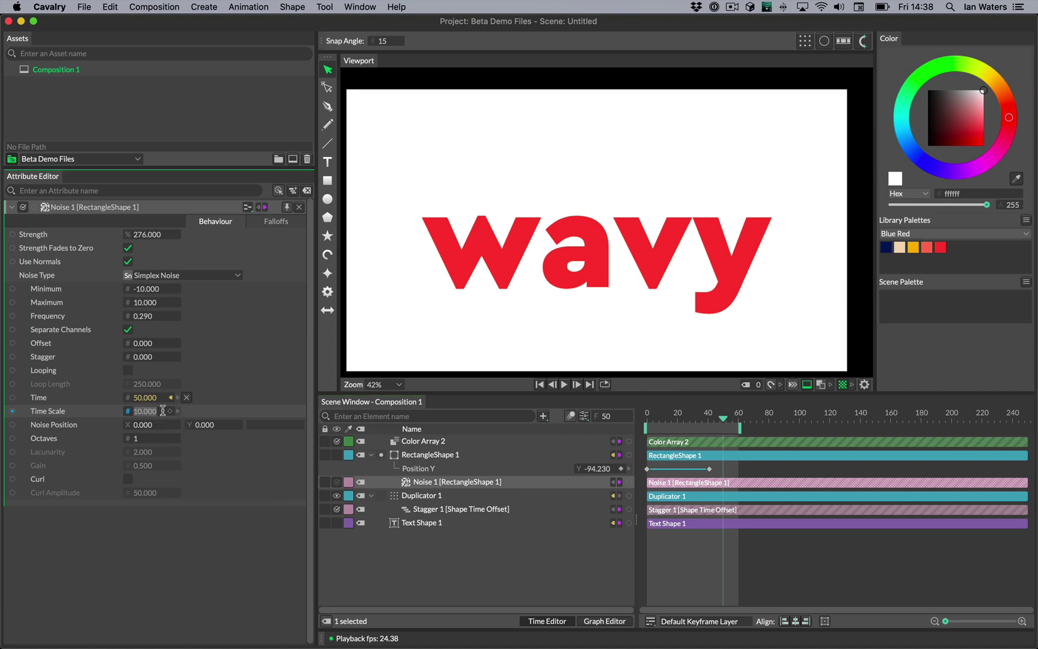
pyautogui.click(540, 384)
pyautogui.click(566, 385)
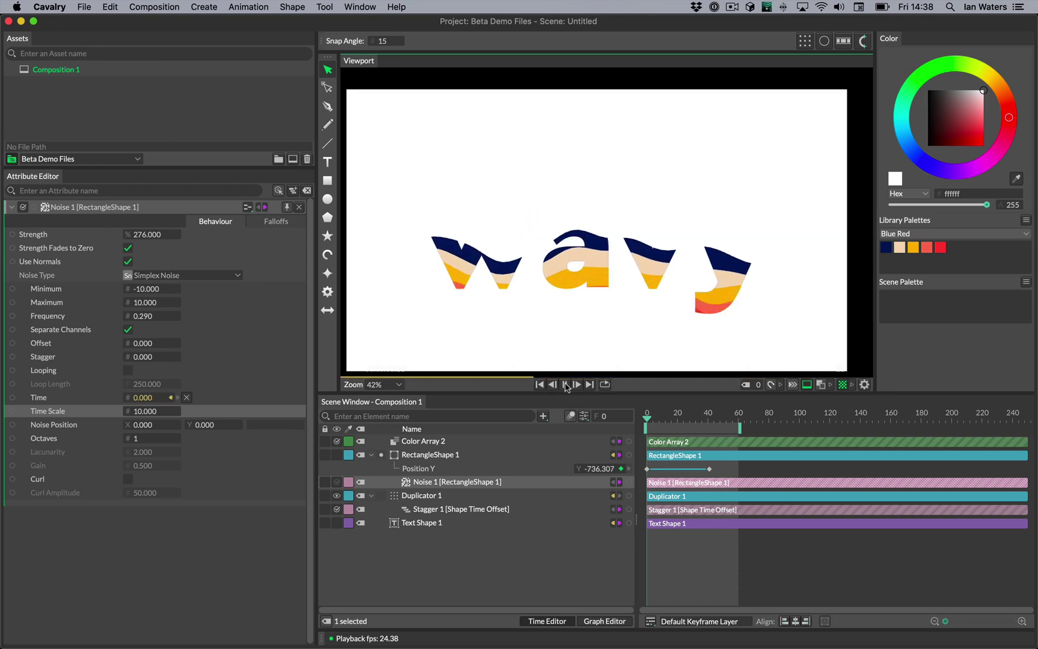
pyautogui.click(566, 385)
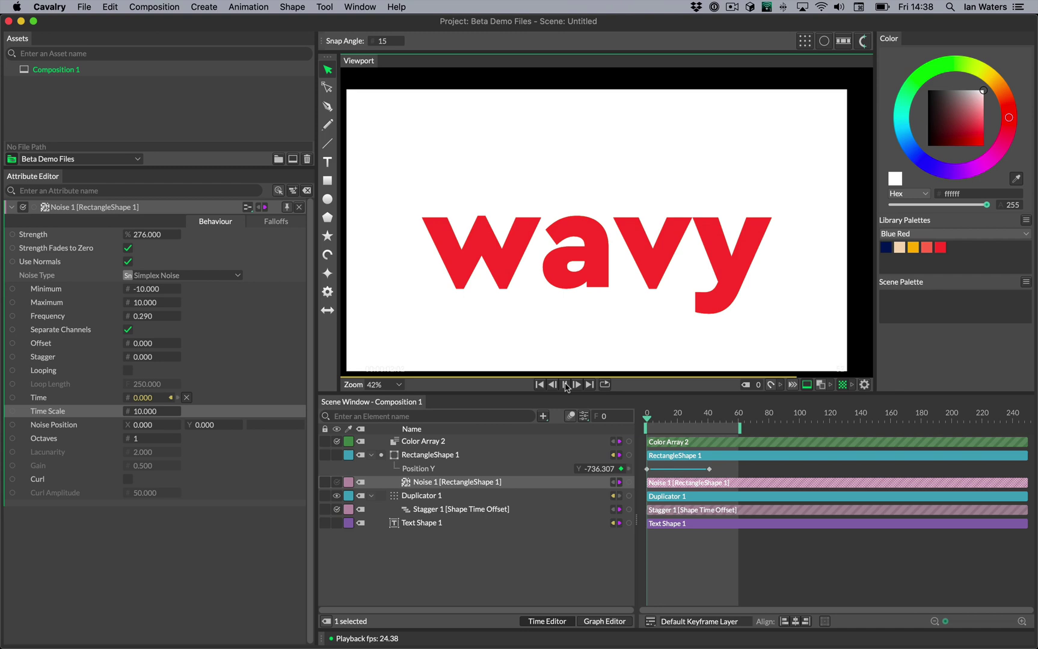
pyautogui.click(566, 385)
pyautogui.click(565, 385)
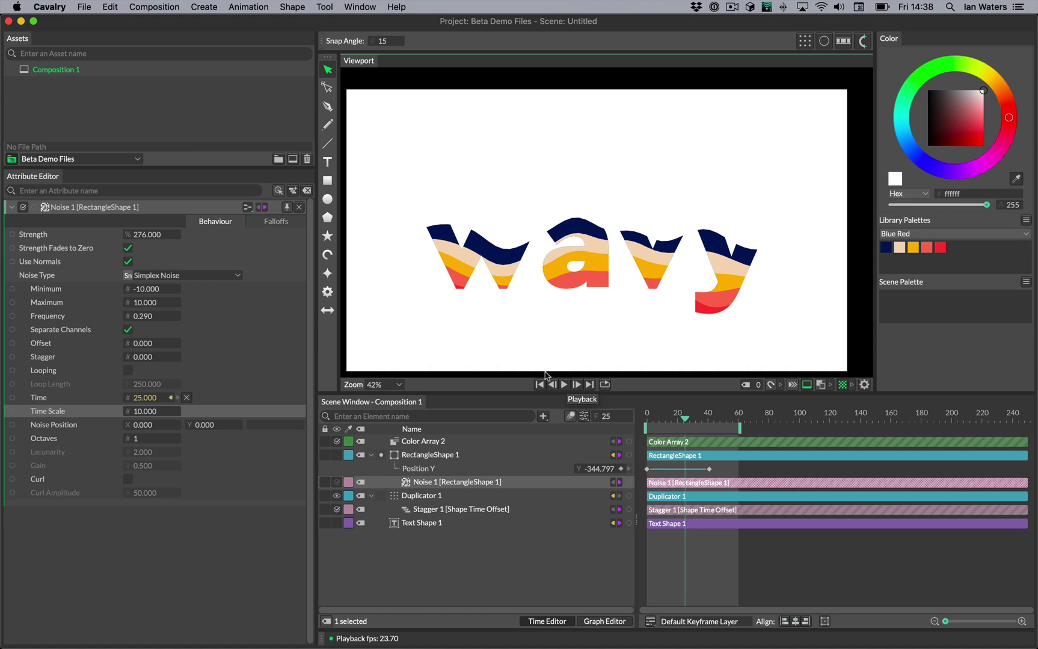
pyautogui.moveTo(155, 245)
pyautogui.mouseDown()
pyautogui.moveTo(175, 250)
pyautogui.moveTo(162, 255)
pyautogui.mouseUp()
# Step: Reduce the horizontal Edge Divisions of RectangleShape 1 to 57
pyautogui.scroll(5, 622, 245)
pyautogui.scroll(8, 566, 230)
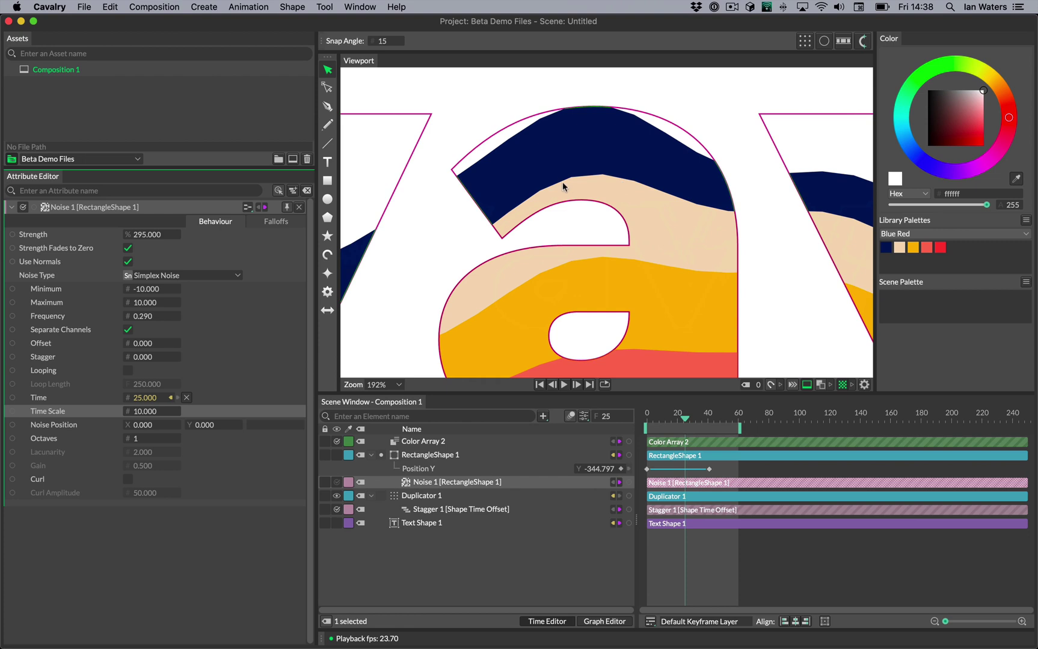
pyautogui.click(477, 454)
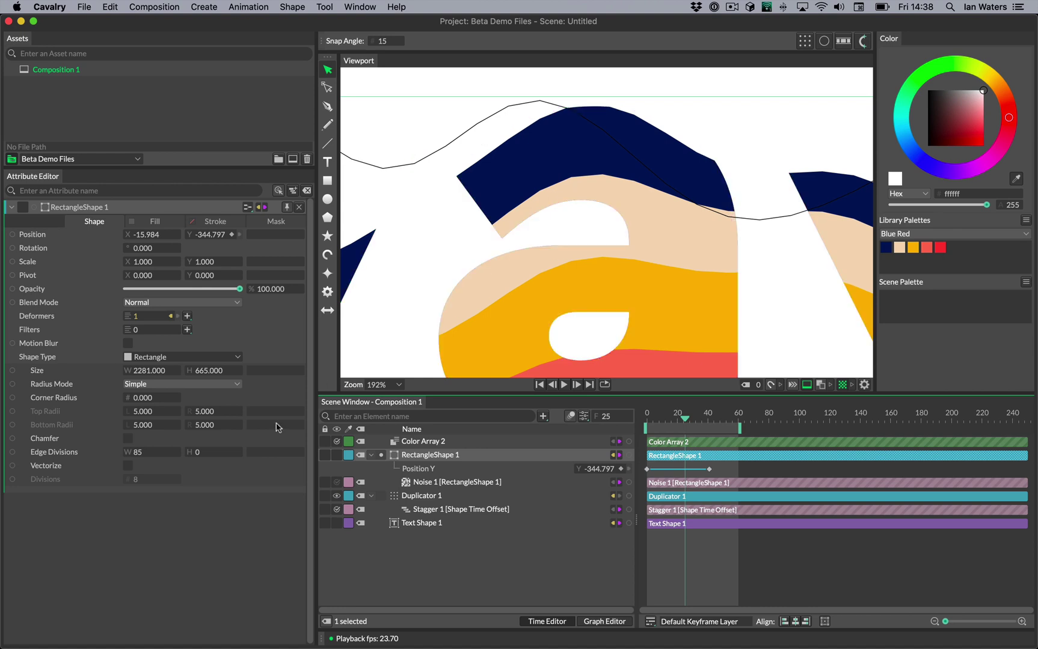
pyautogui.moveTo(158, 474)
pyautogui.mouseDown()
pyautogui.moveTo(136, 473)
pyautogui.moveTo(199, 473)
pyautogui.moveTo(133, 473)
pyautogui.moveTo(144, 484)
pyautogui.mouseUp()
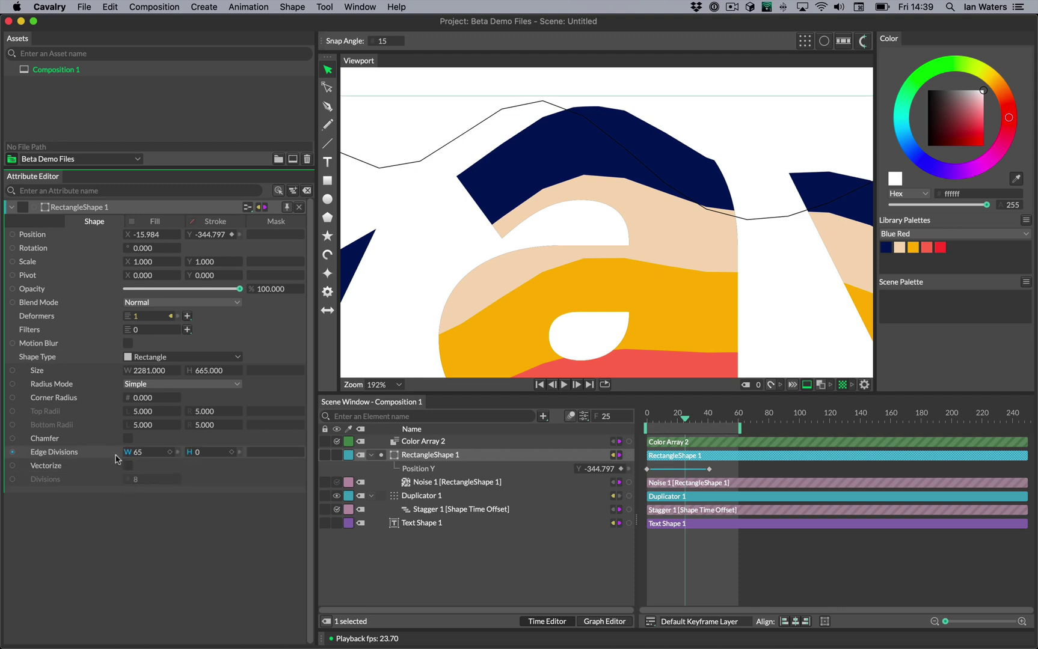
pyautogui.moveTo(149, 461); pyautogui.dragTo(152, 475)
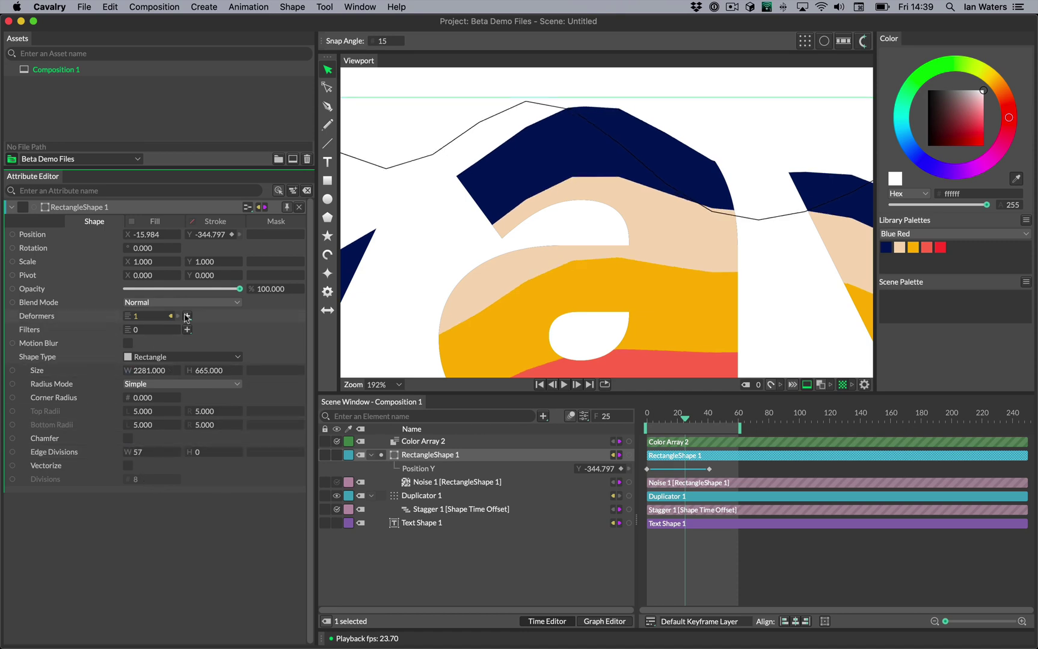
# Step: Add a Subdivide deformer to RectangleShape 1 to smooth its wavy edge, and play the reveal
pyautogui.click(187, 316)
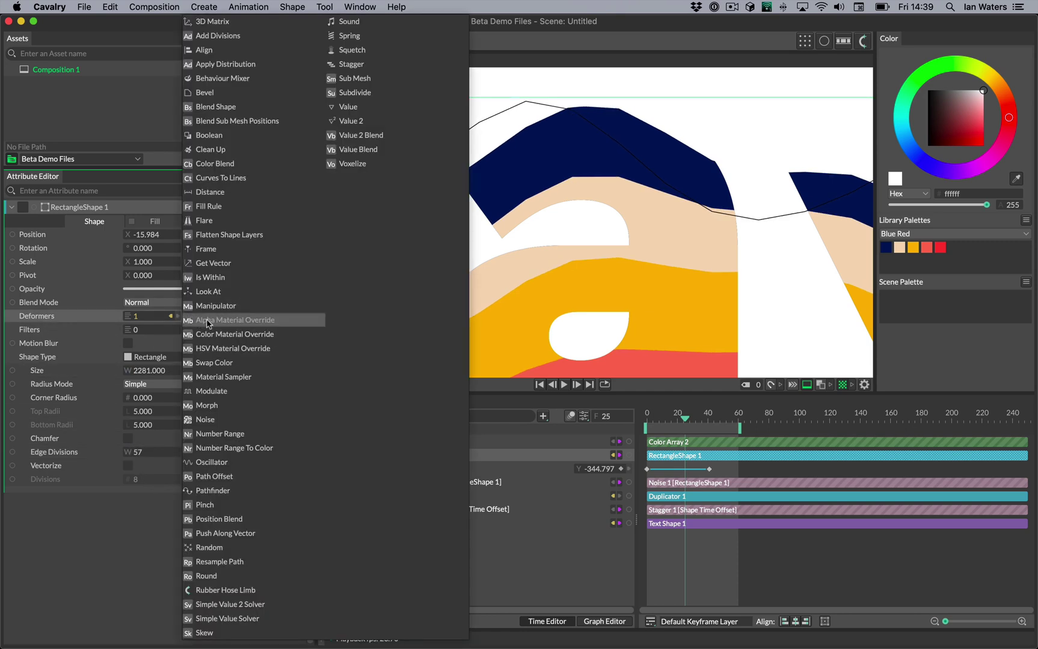
pyautogui.click(353, 93)
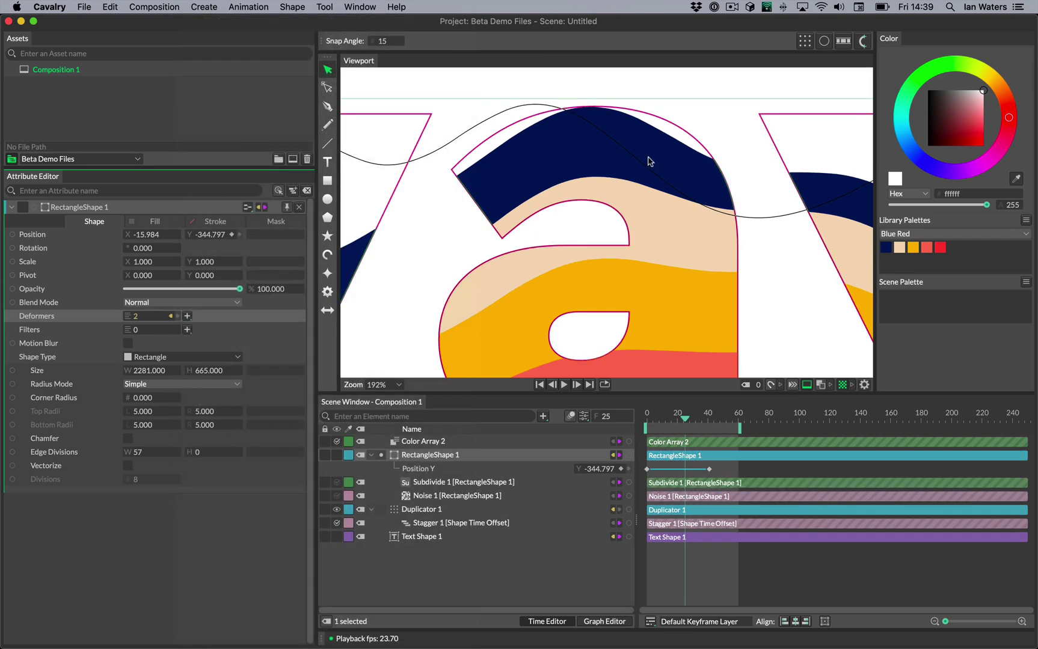
pyautogui.scroll(-5, 604, 300)
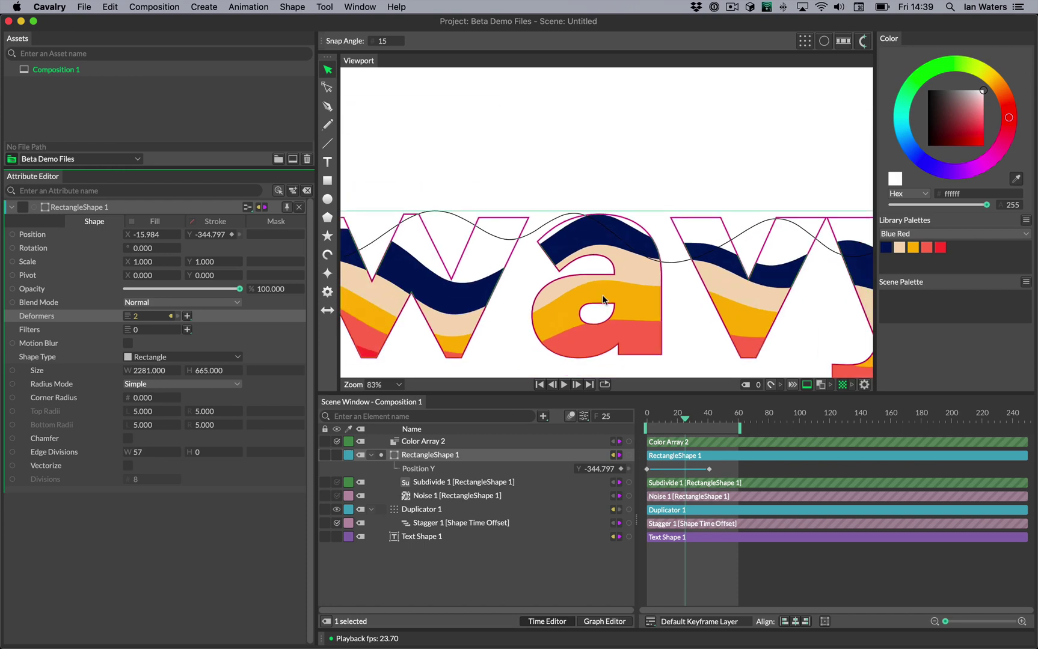
pyautogui.click(593, 128)
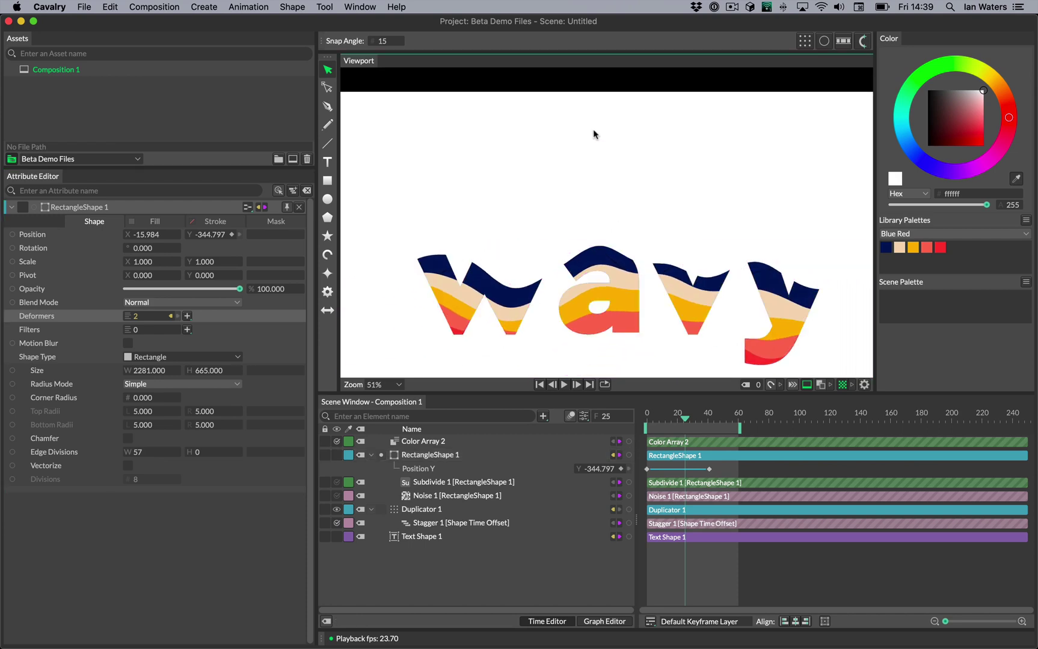
pyautogui.scroll(-1, 593, 128)
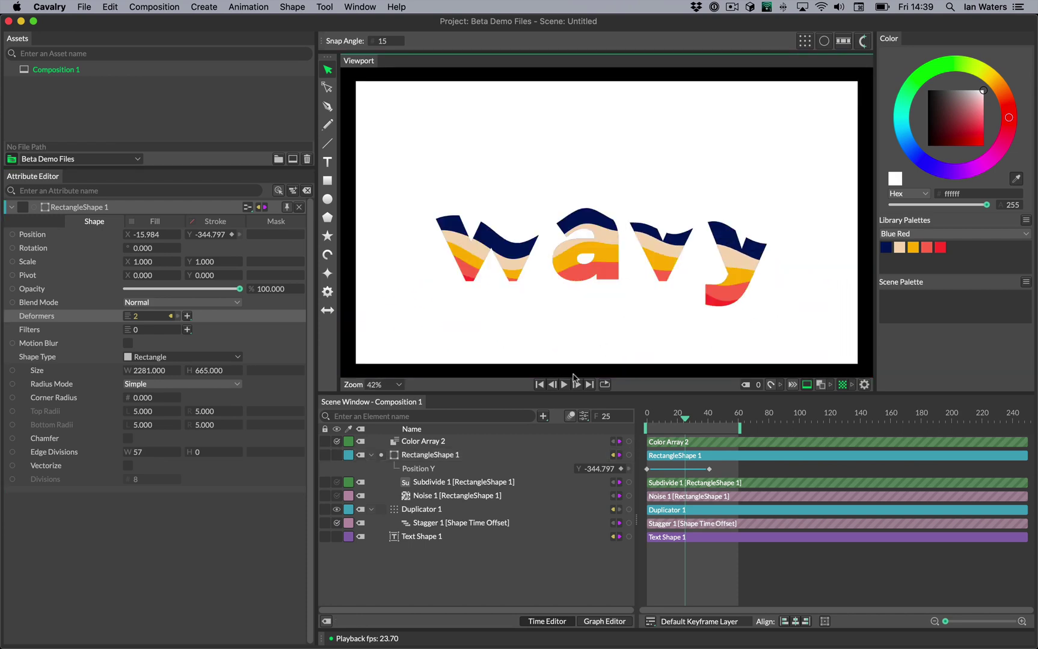
pyautogui.click(553, 385)
pyautogui.click(564, 385)
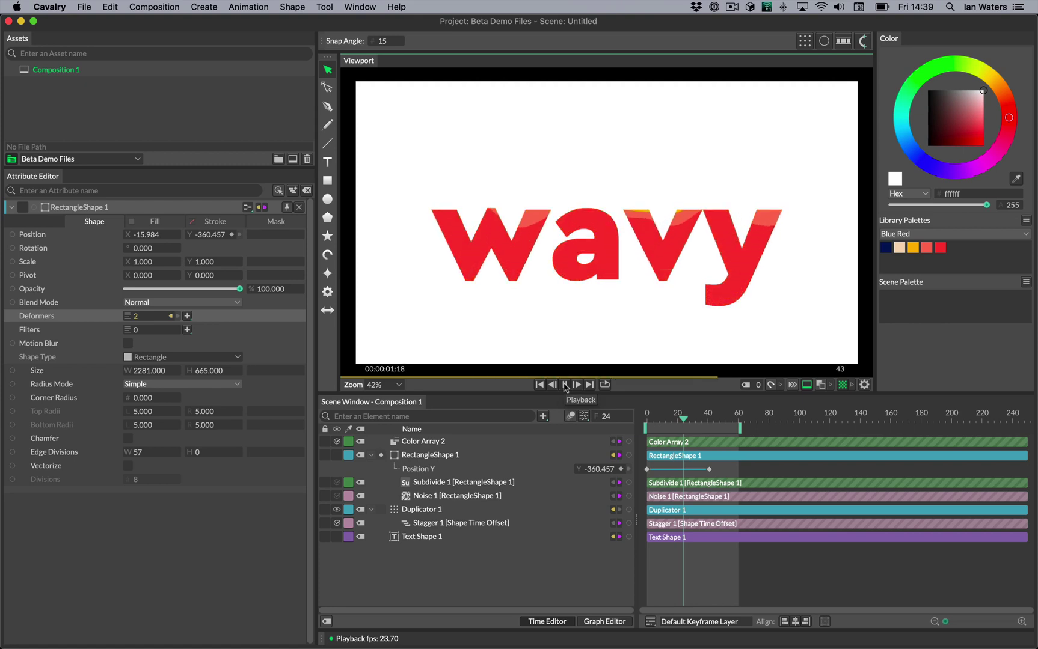
pyautogui.click(565, 385)
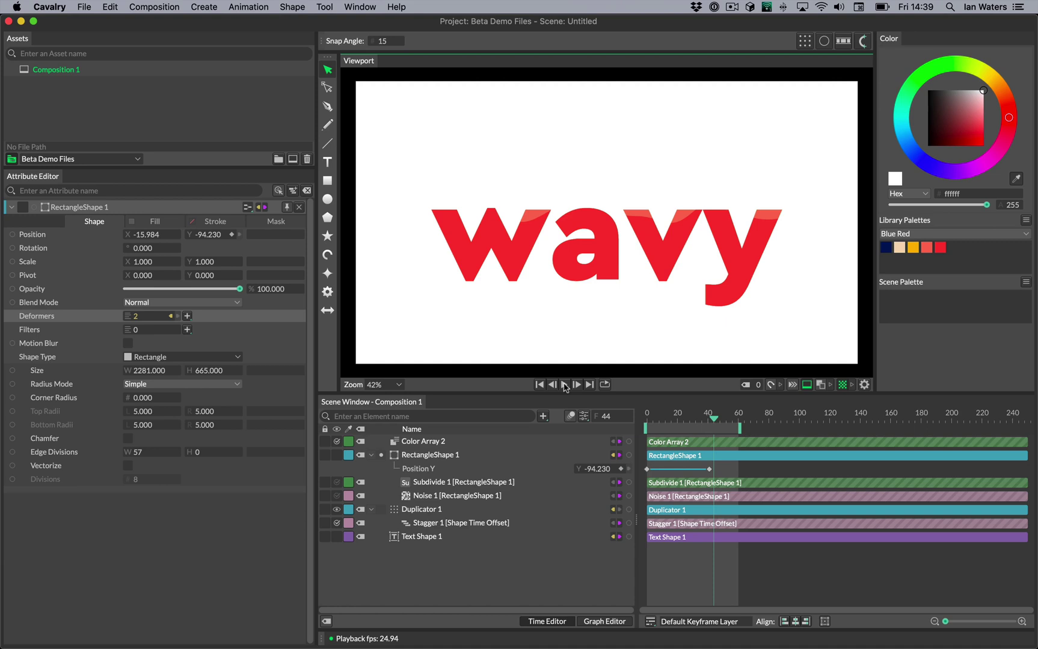
pyautogui.click(565, 385)
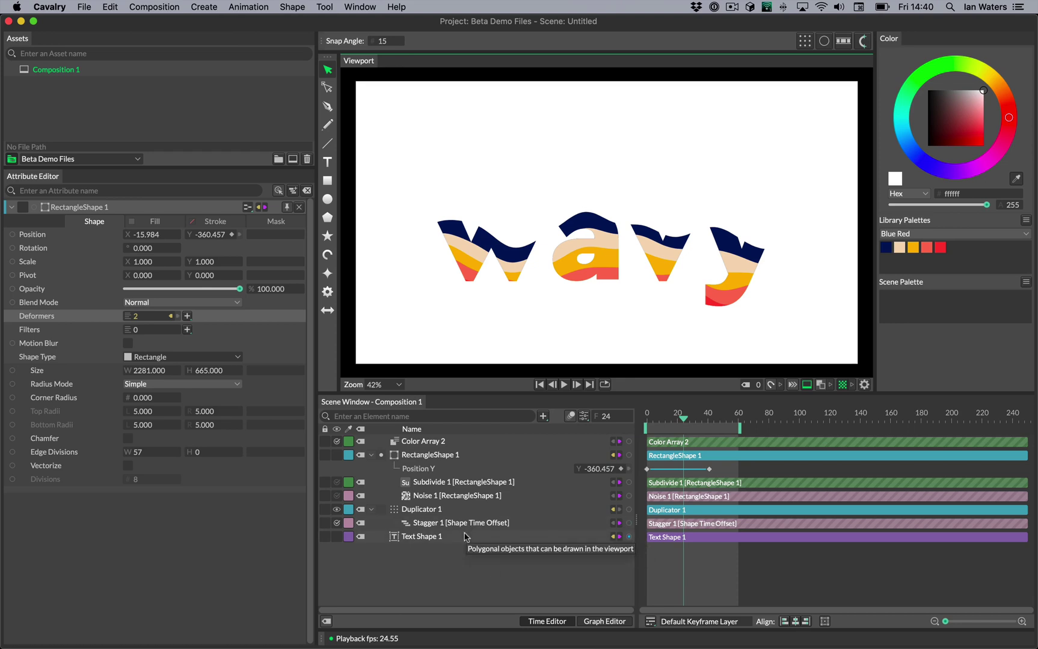
# Step: Try a Drop Shadow Filter on Text Shape 1 and compare it with the reference animation in QuickTime Player
pyautogui.click(462, 456)
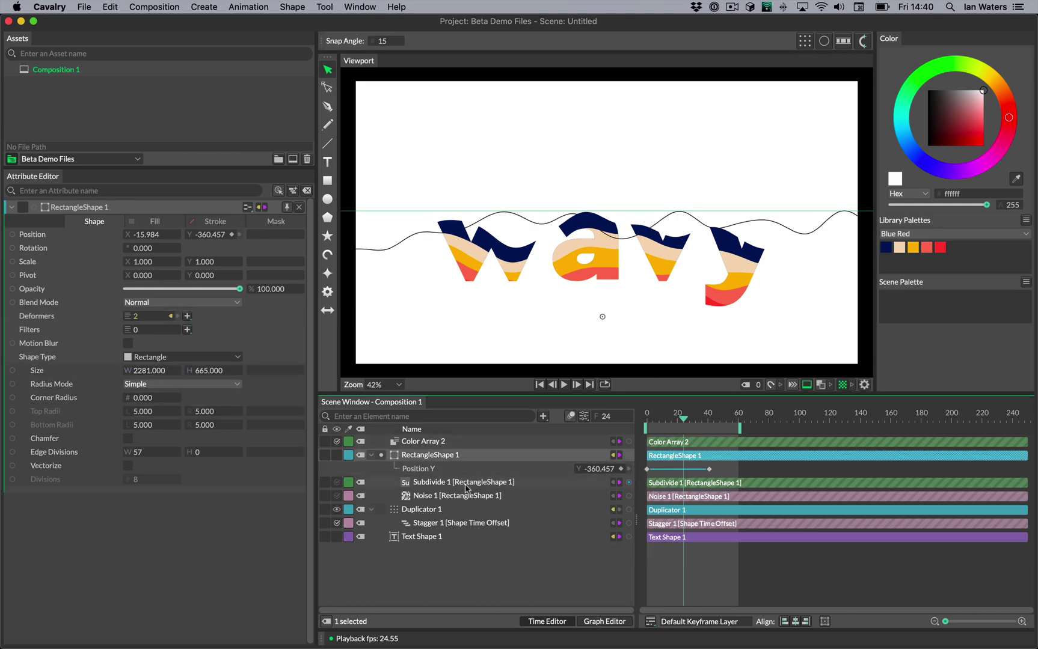
pyautogui.click(481, 540)
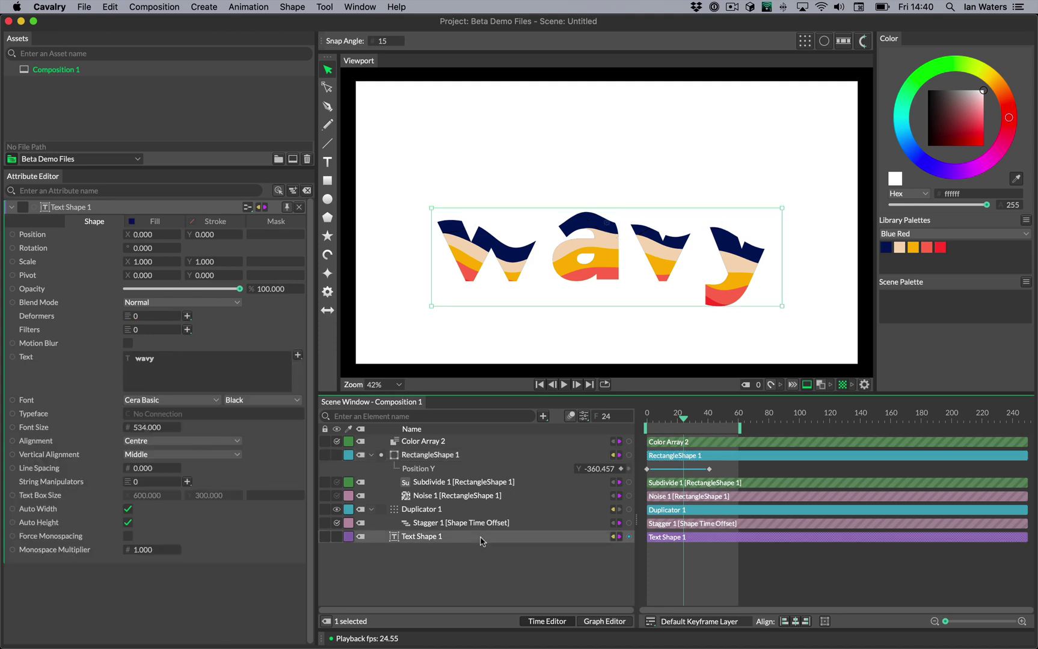
pyautogui.click(187, 329)
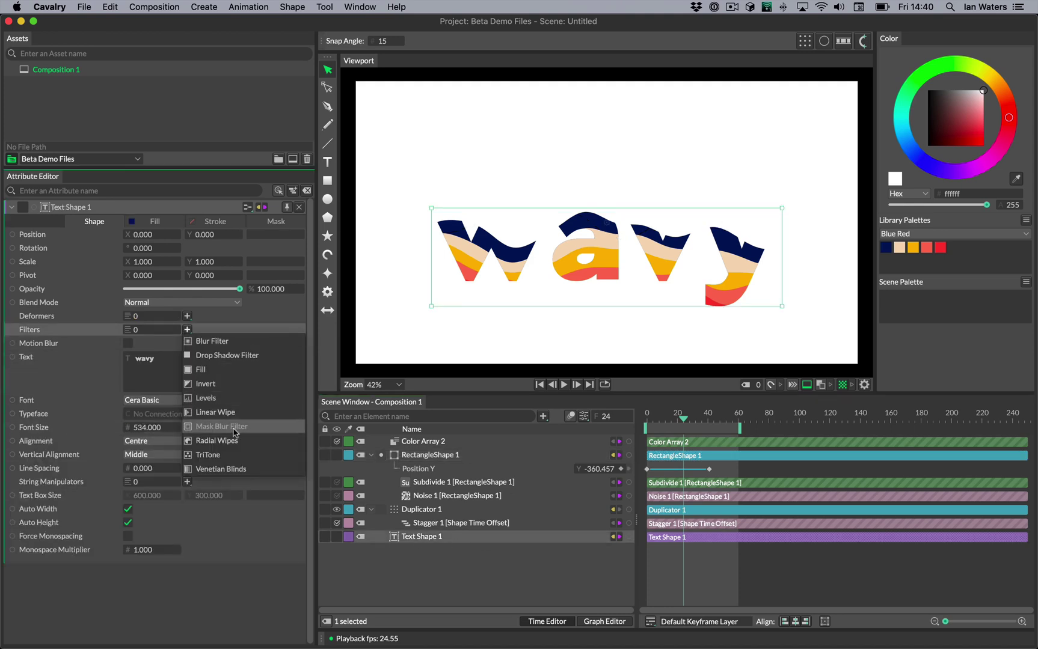
pyautogui.click(223, 355)
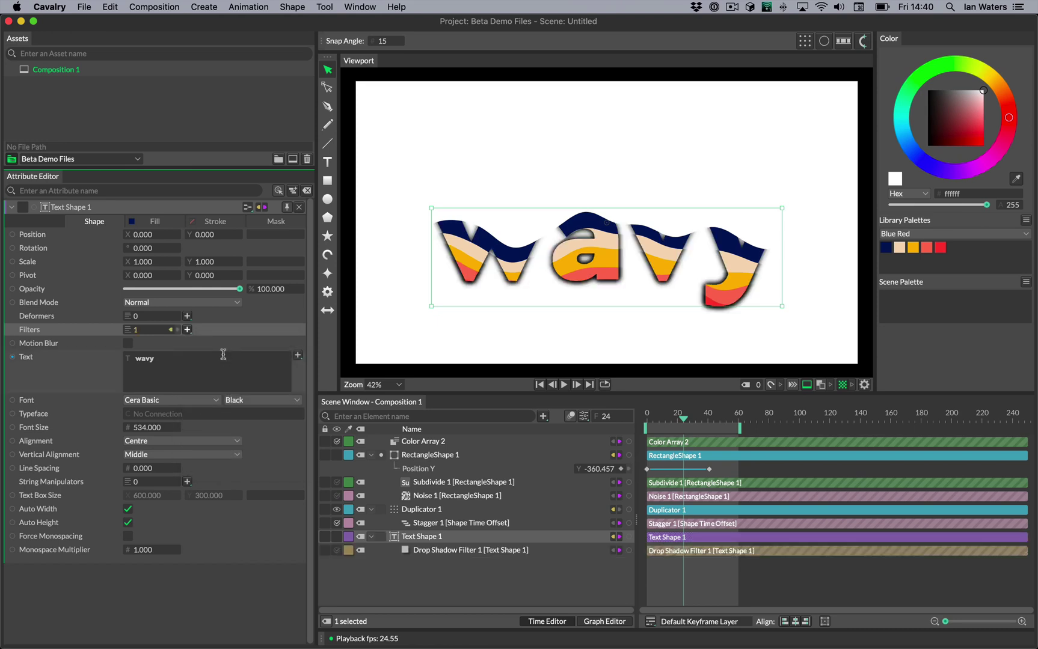
pyautogui.press('super+Tab')
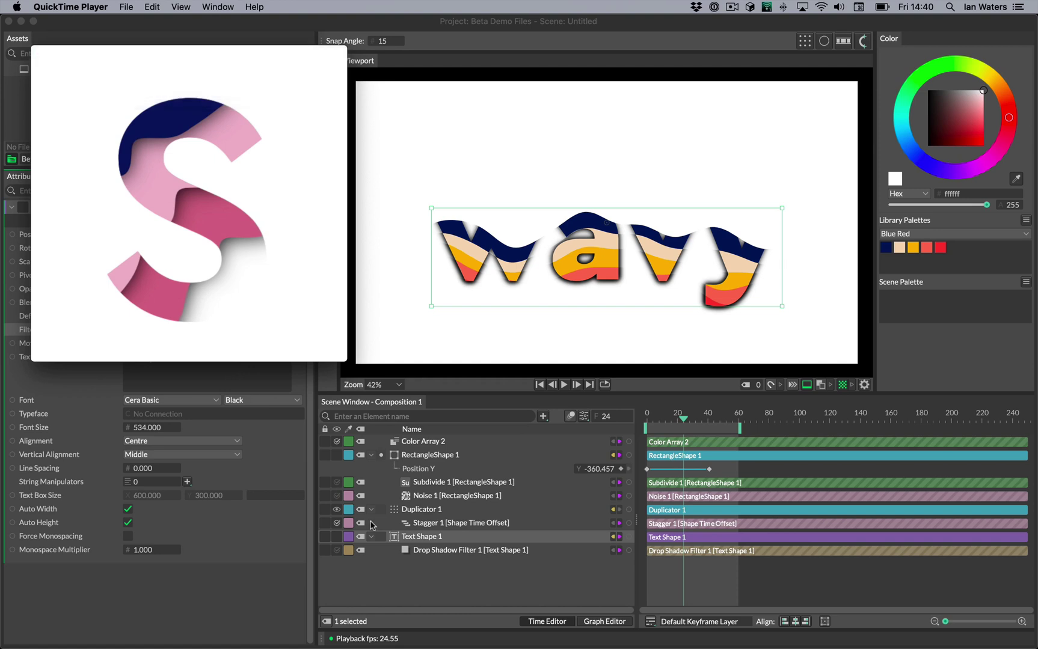
# Step: Delete the Drop Shadow Filter from Text Shape 1 in Cavalry and clear the selection
pyautogui.click(469, 592)
pyautogui.click(481, 551)
pyautogui.press('Delete')
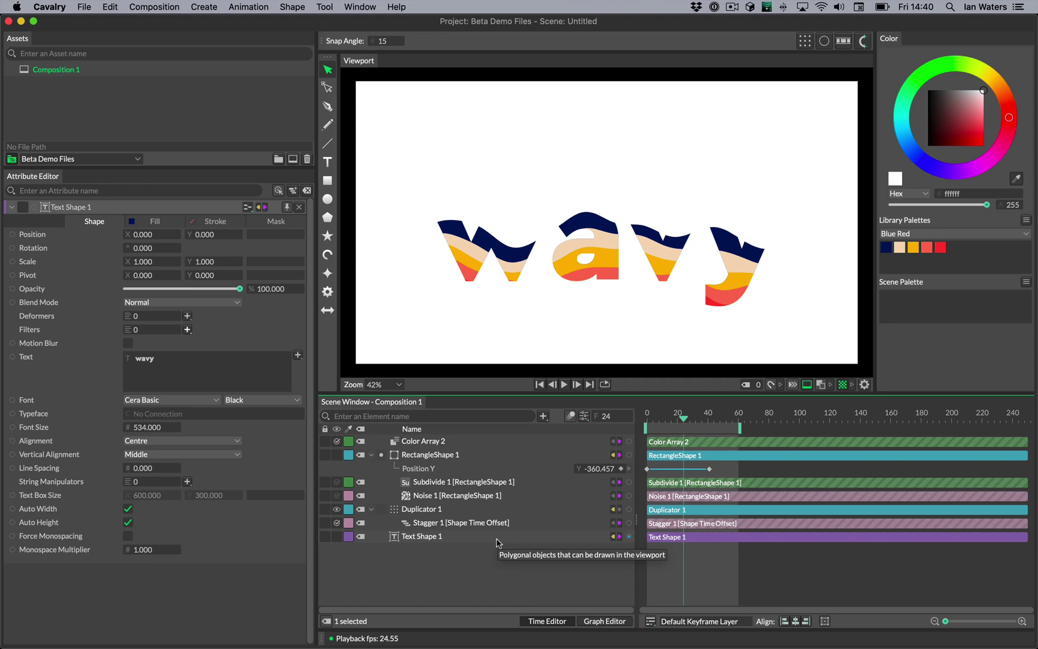
pyautogui.click(512, 592)
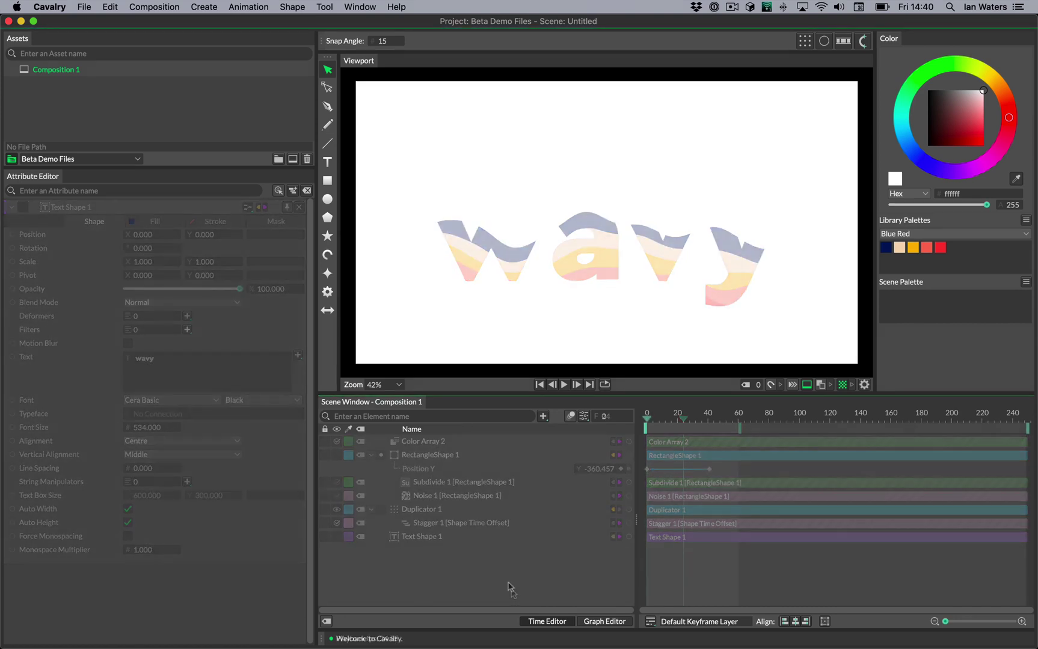
# Step: Create an ellipse in the empty composition and add a keyframe to its X Position at frame 0
pyautogui.click(327, 200)
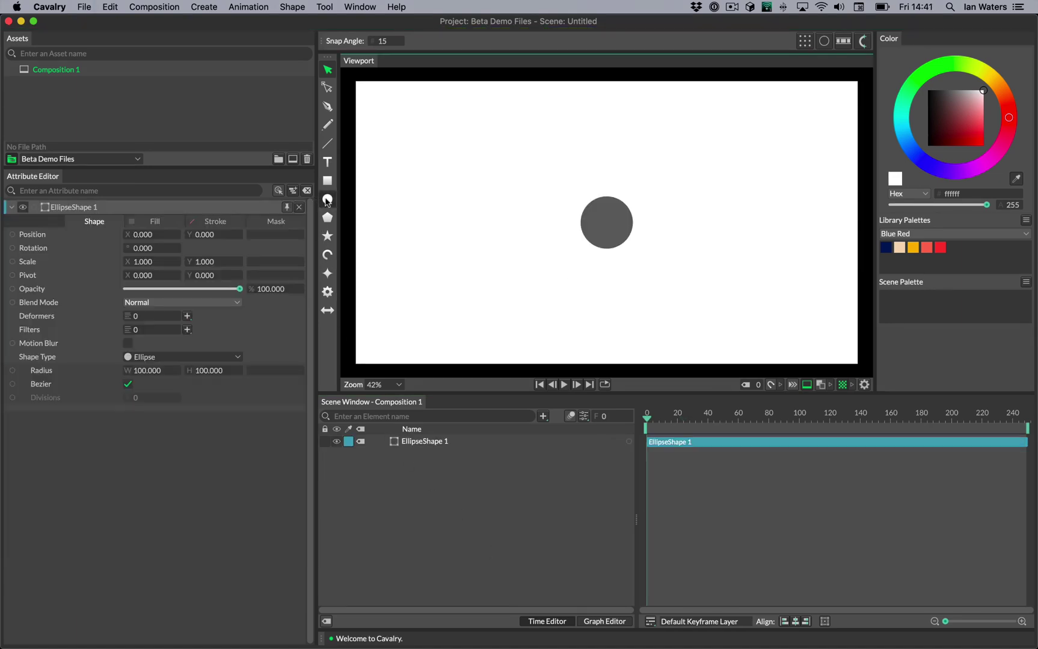
pyautogui.click(467, 447)
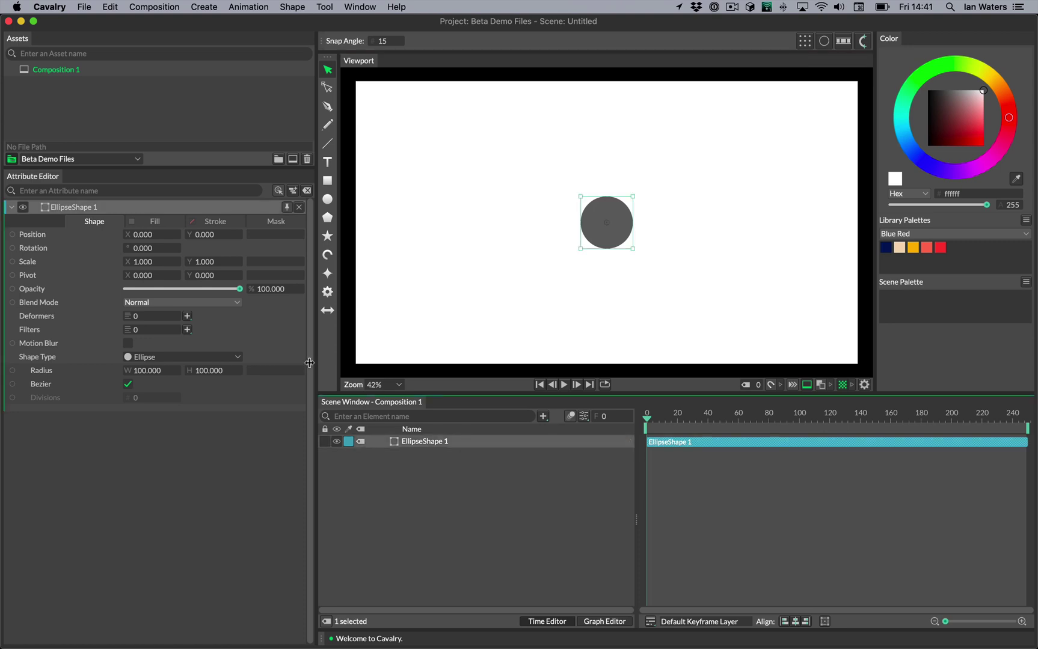
pyautogui.click(169, 235)
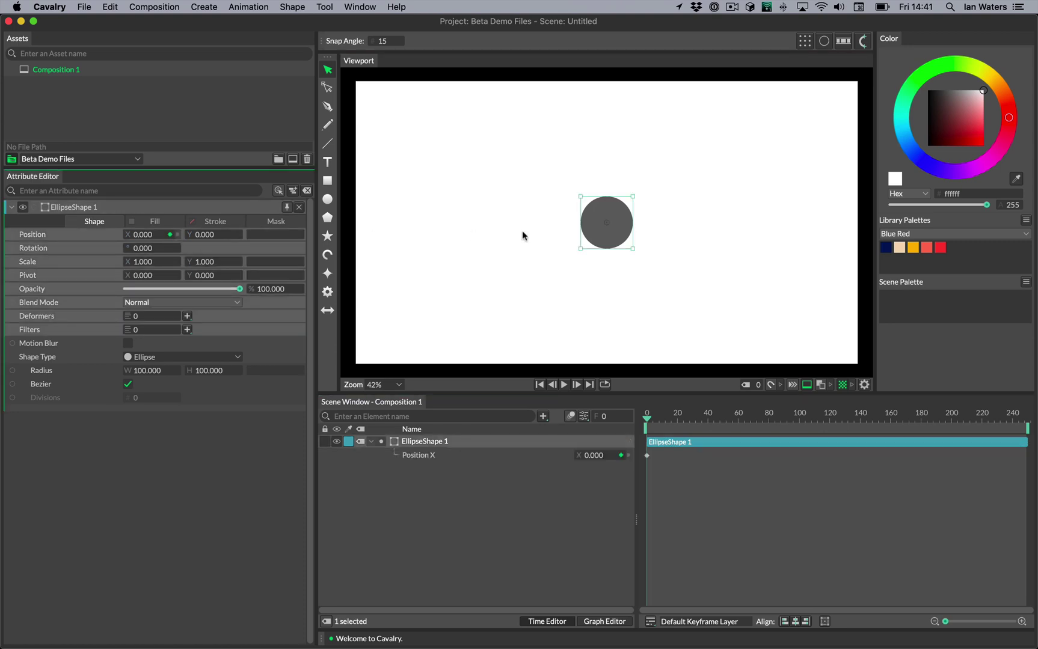
# Step: Animate the ellipse's X Position from about -431 at frame 0 to about 502 at frame 39, and play the movement
pyautogui.moveTo(589, 228); pyautogui.dragTo(478, 220)
pyautogui.click(706, 419)
pyautogui.moveTo(497, 229); pyautogui.dragTo(741, 224)
pyautogui.click(539, 384)
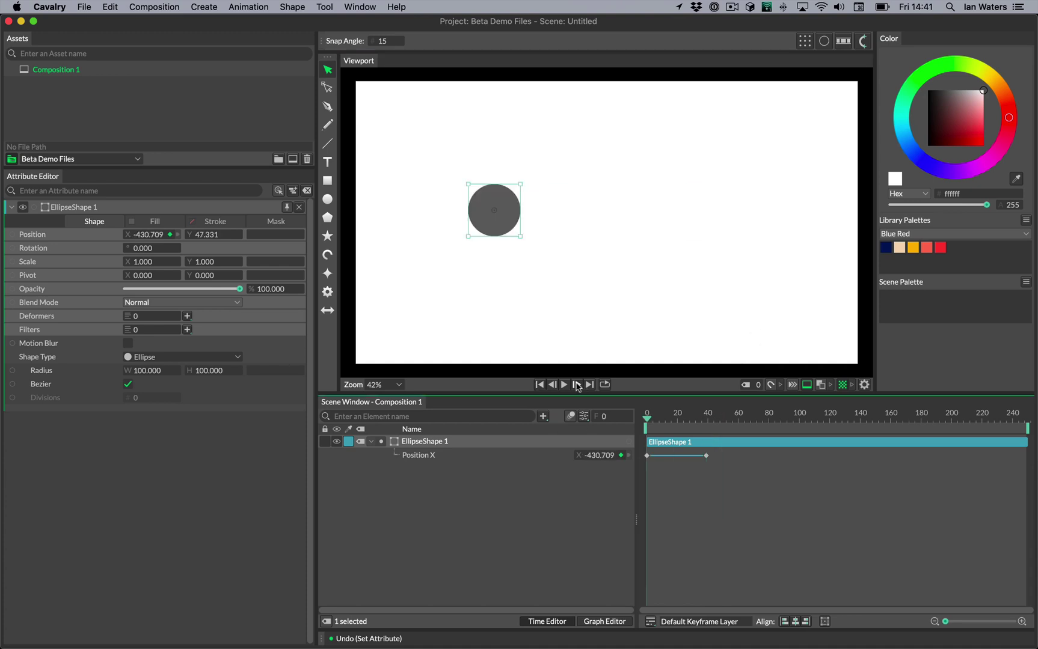
pyautogui.click(564, 385)
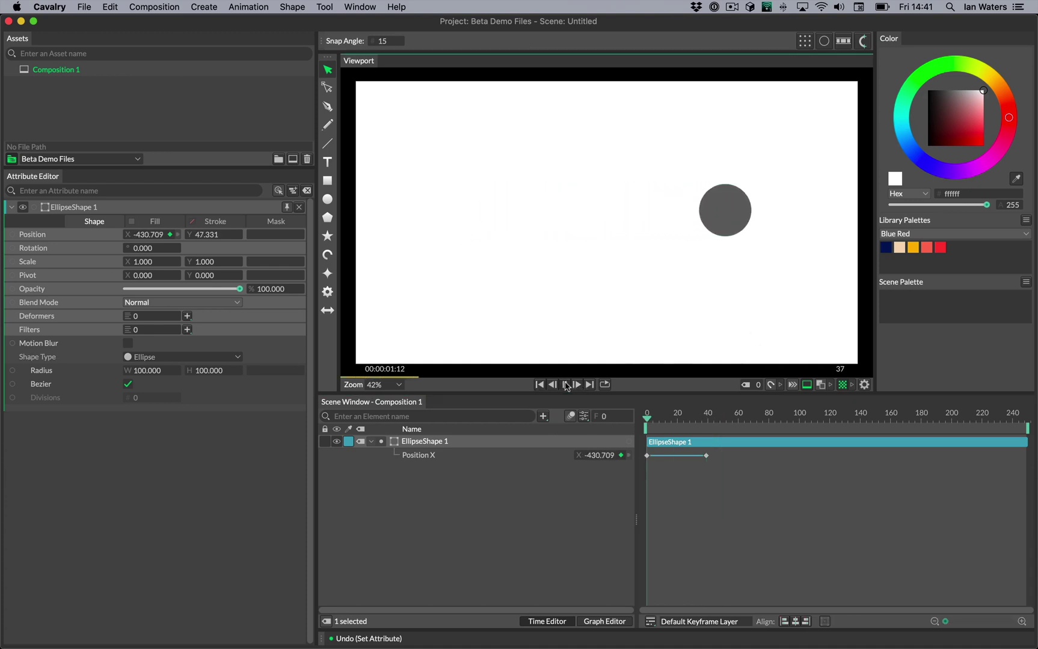
pyautogui.click(565, 384)
# Step: Apply a Duplicator to the animated ellipse and play the result from frame 0
pyautogui.click(498, 445)
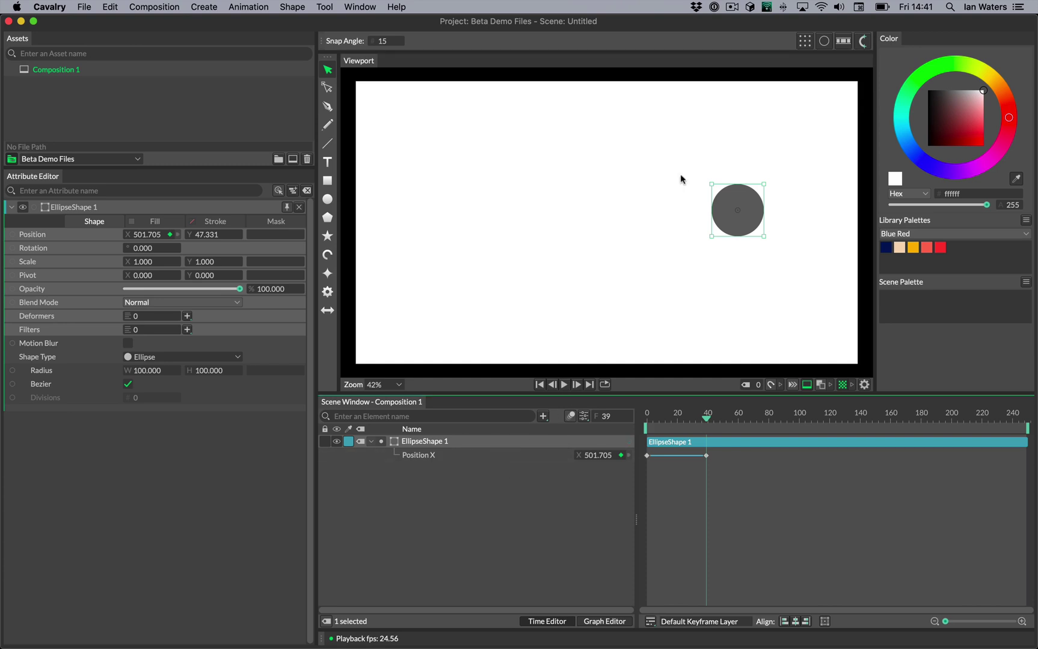
pyautogui.click(804, 41)
pyautogui.click(539, 384)
pyautogui.click(563, 385)
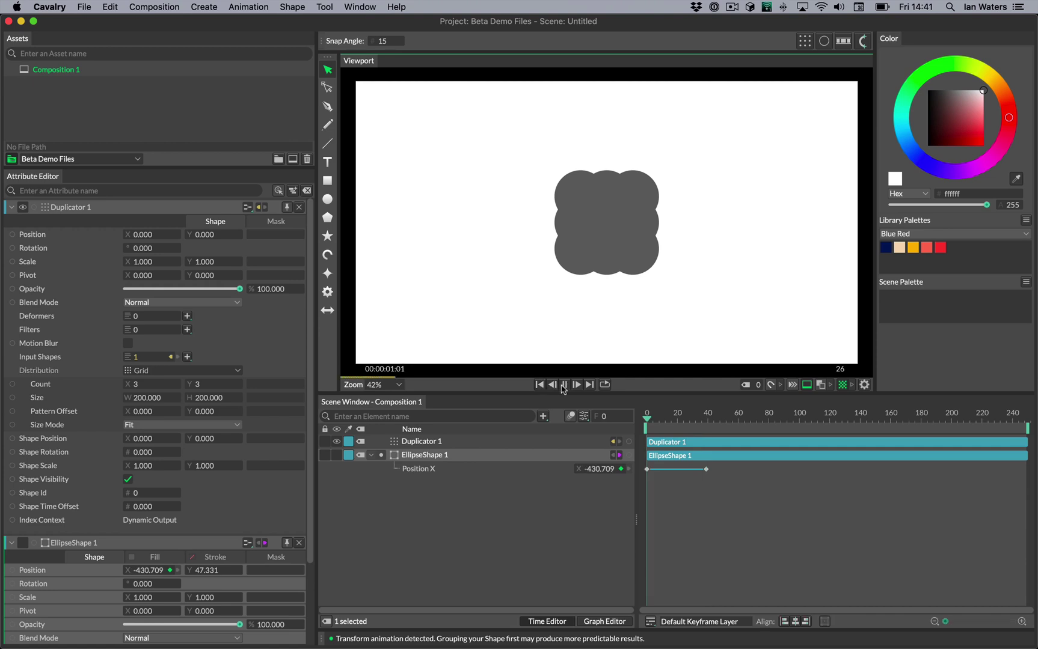
pyautogui.click(566, 385)
pyautogui.click(493, 548)
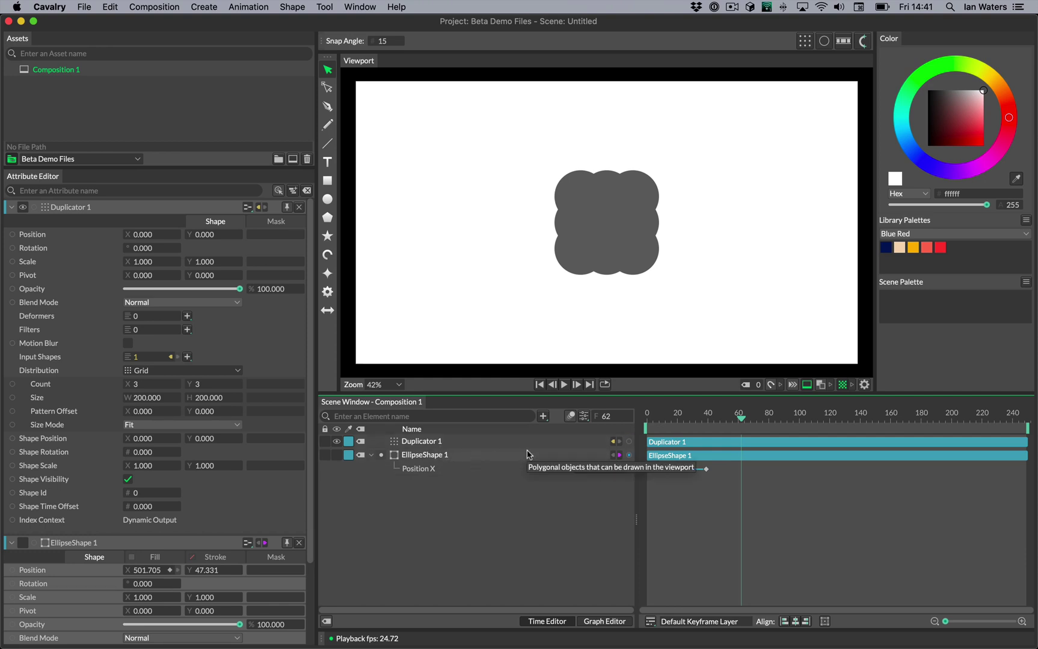
# Step: Examine the connection options from EllipseShape 1 to Duplicator 1's Input Shapes without changing the setup, and clear the selection
pyautogui.click(492, 456)
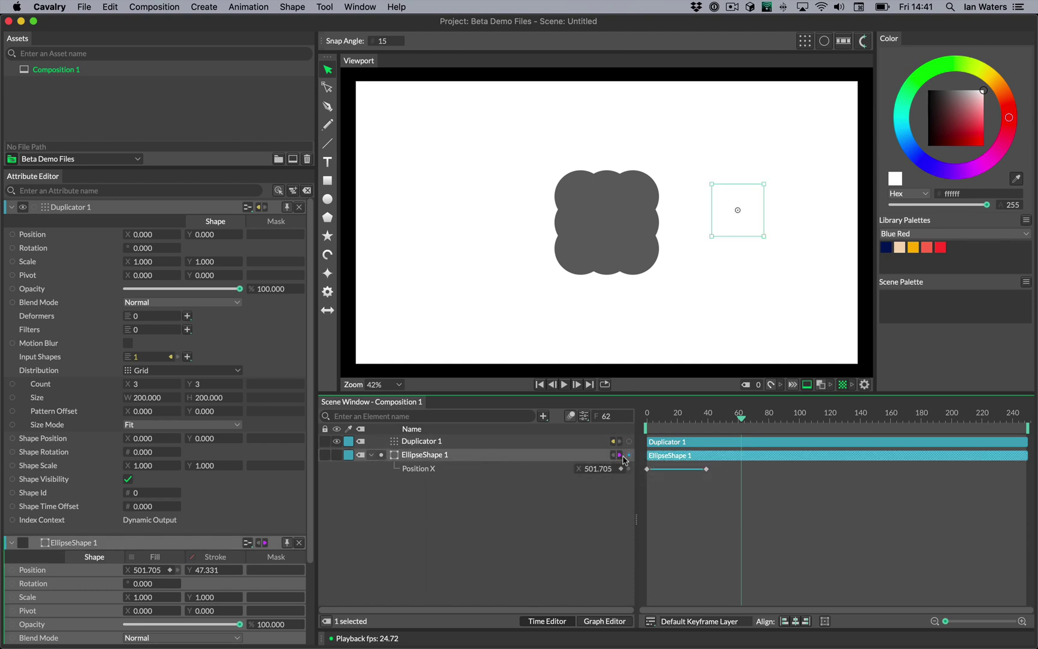
pyautogui.moveTo(629, 455); pyautogui.dragTo(546, 445)
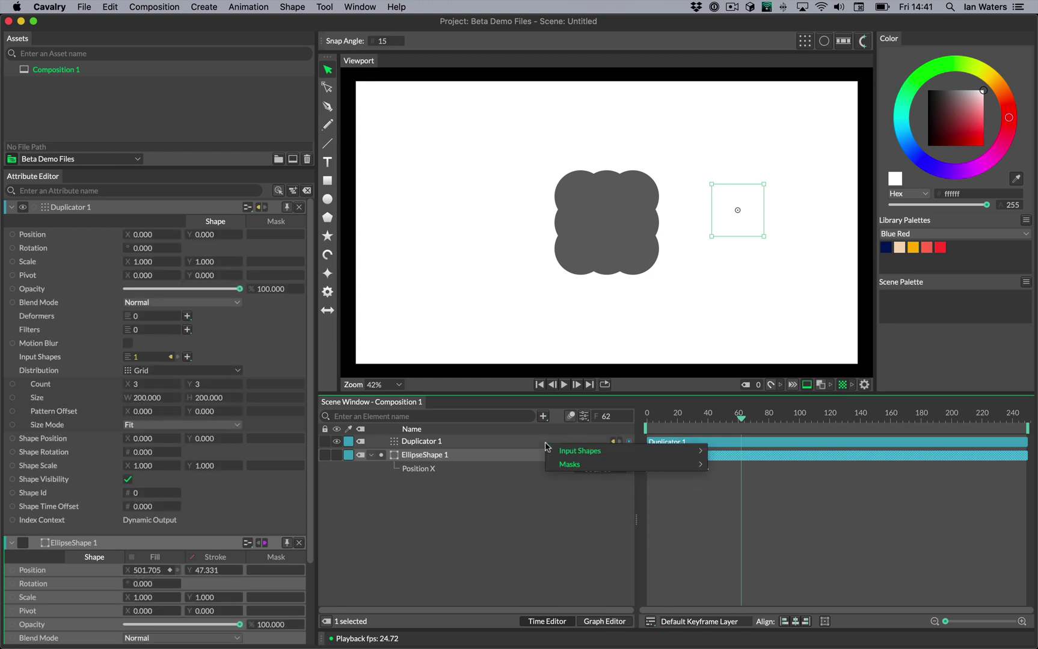
pyautogui.moveTo(559, 450)
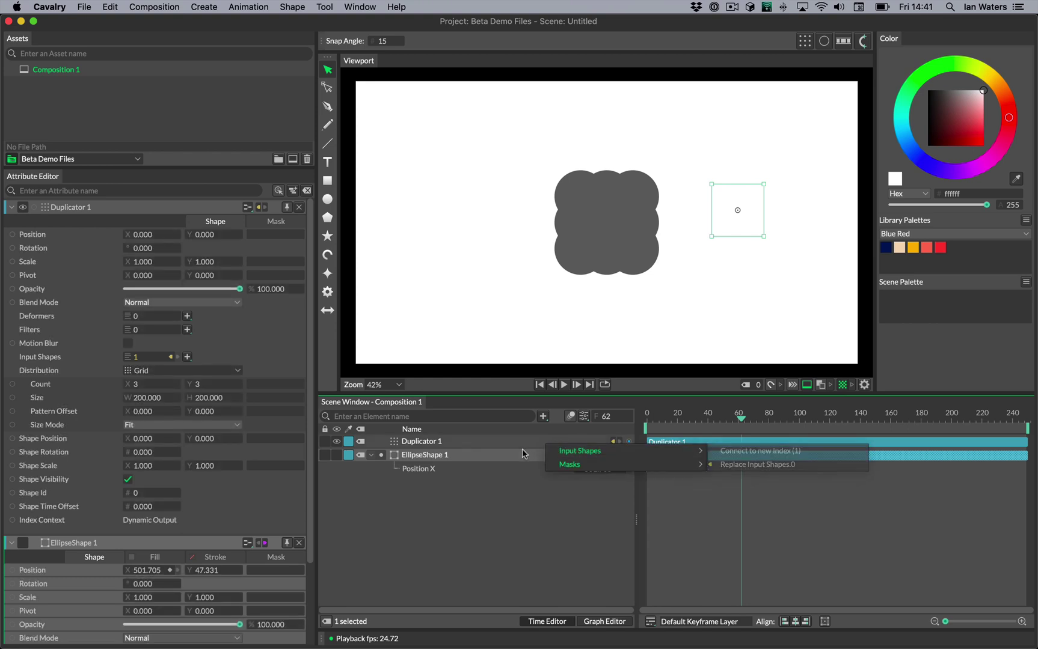
pyautogui.click(758, 465)
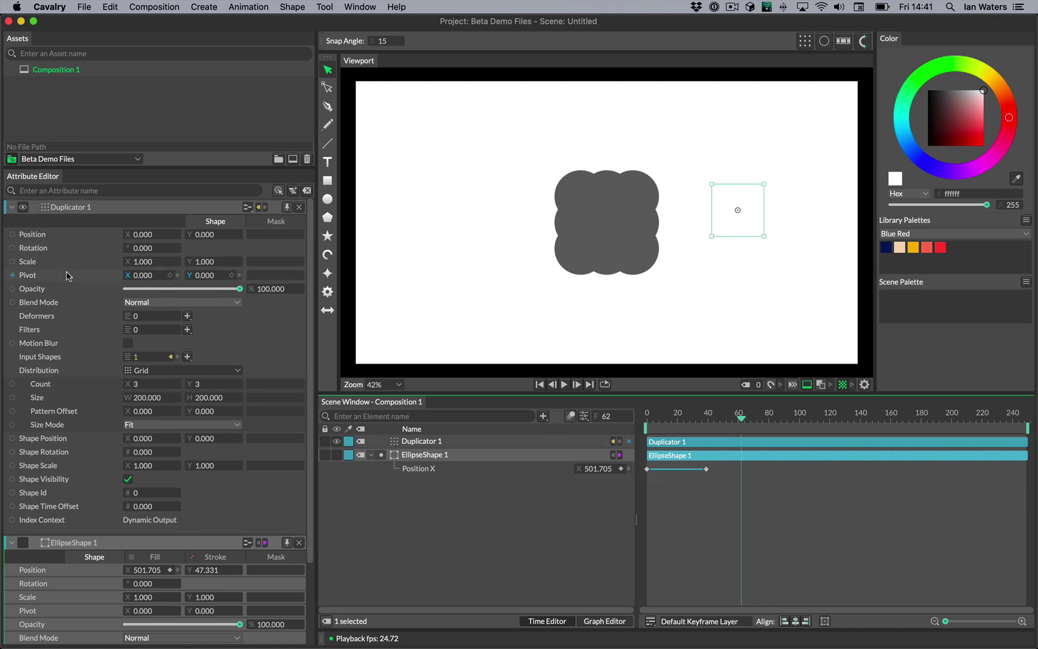
pyautogui.click(504, 518)
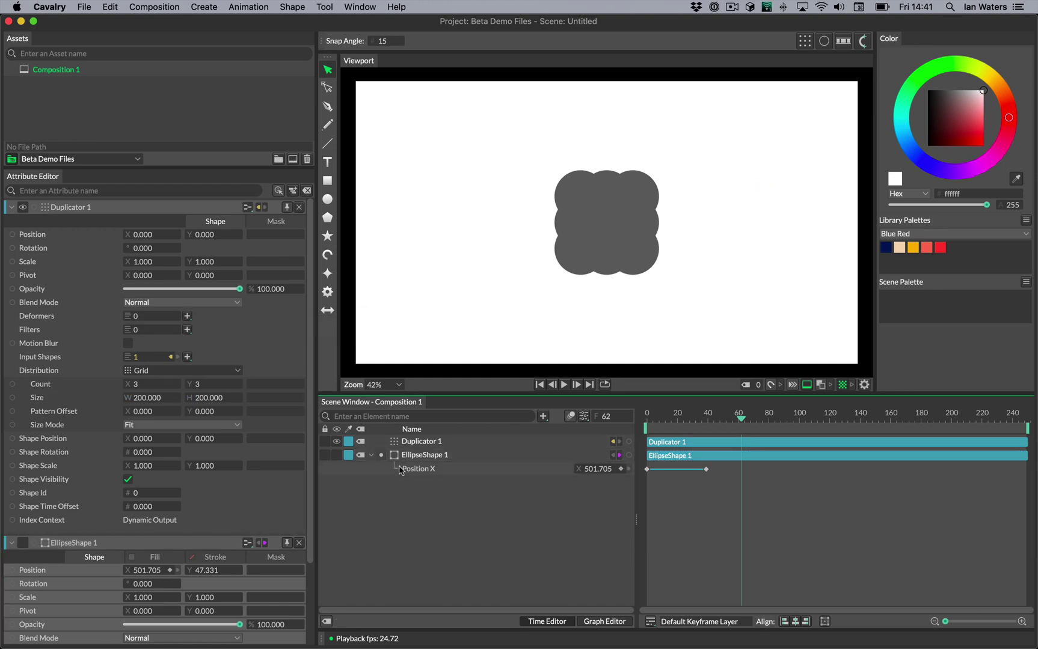
# Step: Make the original ellipse visible, try moving it in the viewport, undo the move, and hide the ellipse again
pyautogui.click(336, 455)
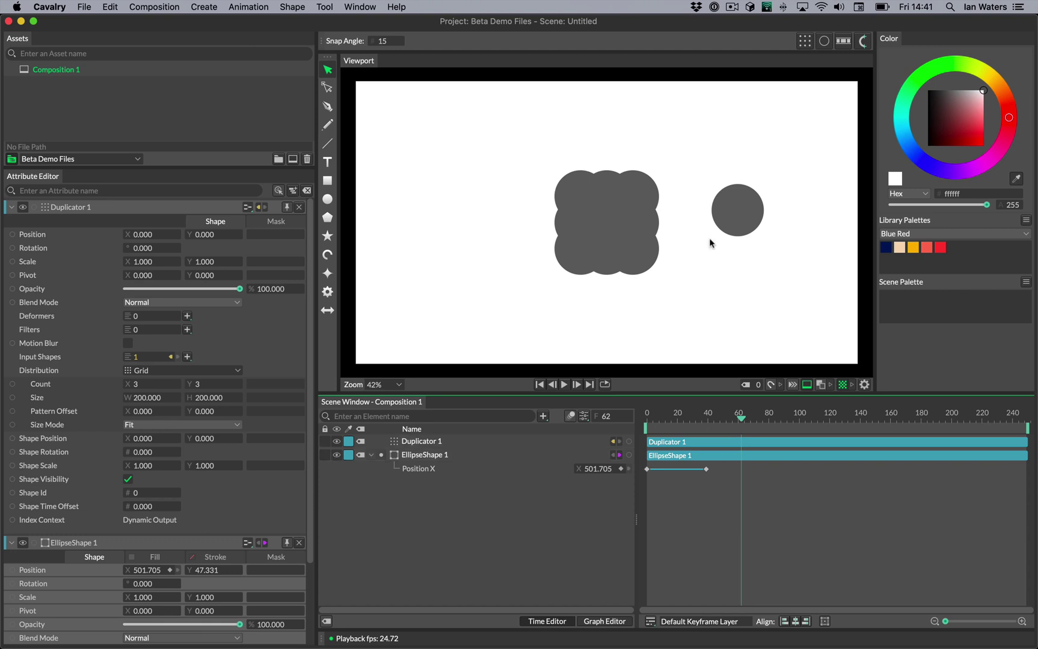
pyautogui.moveTo(722, 213); pyautogui.dragTo(869, 158)
pyautogui.press('super+z')
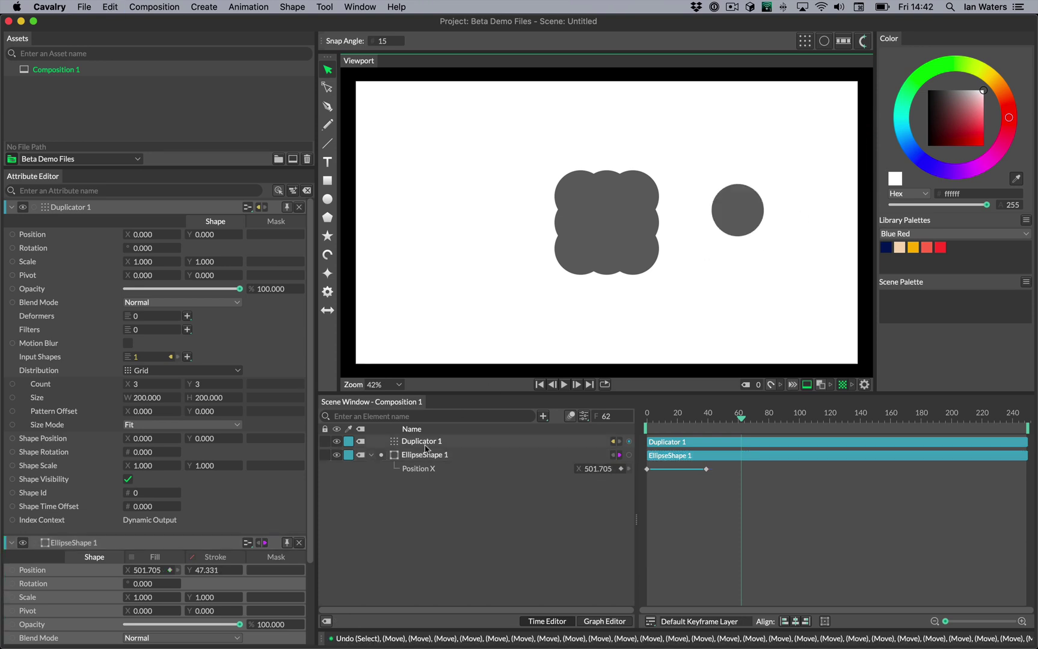
pyautogui.click(337, 456)
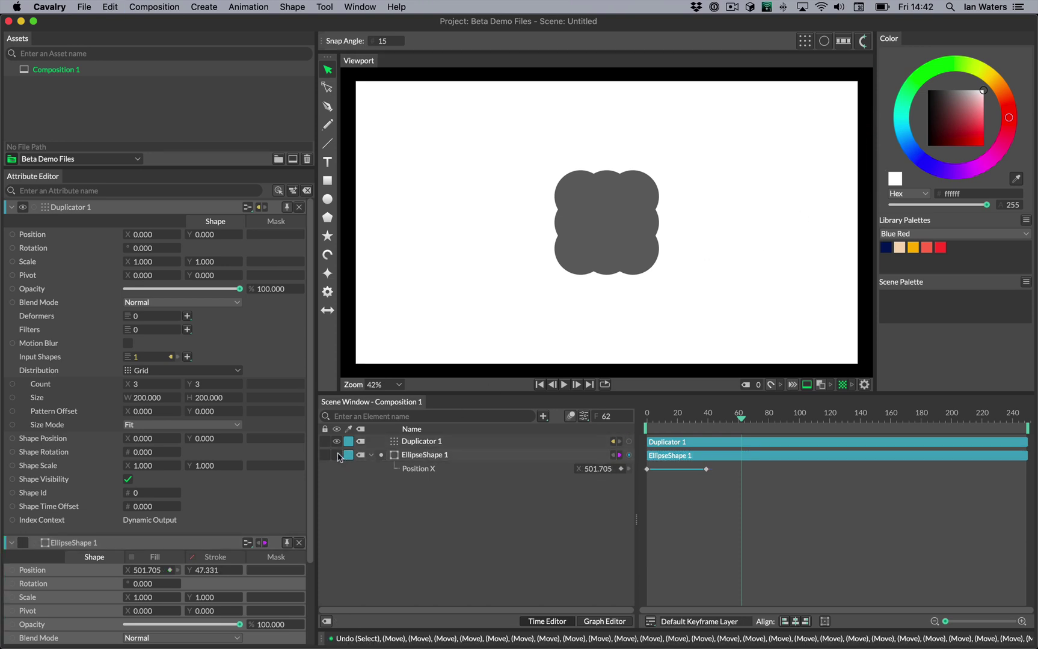
# Step: Go to frame 10, delete Duplicator 1 and make EllipseShape 1 visible
pyautogui.click(427, 456)
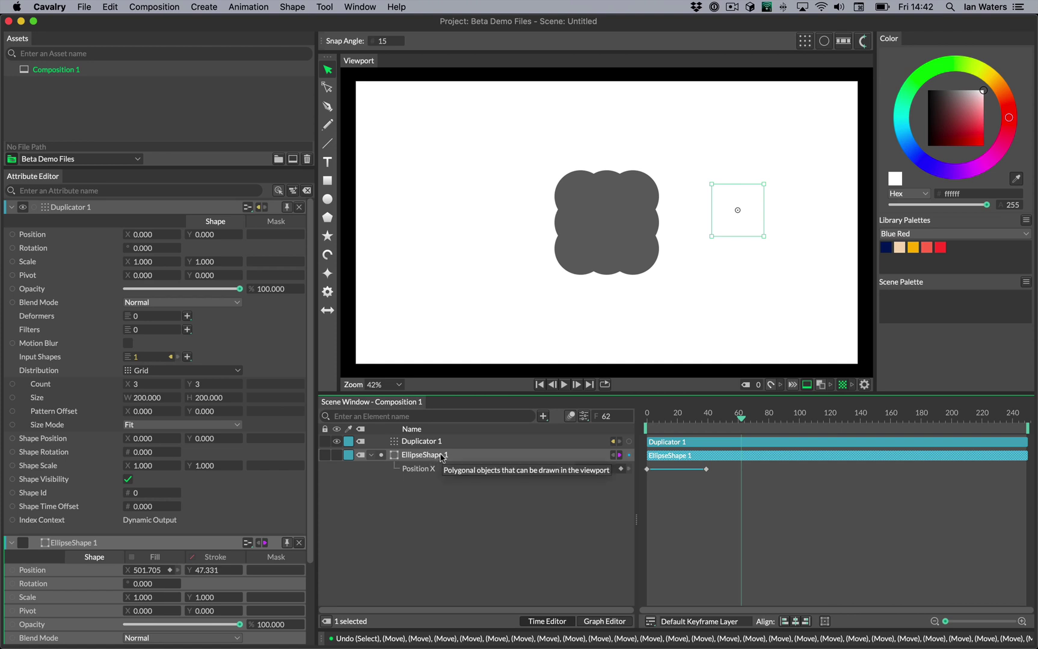
pyautogui.press('Left')
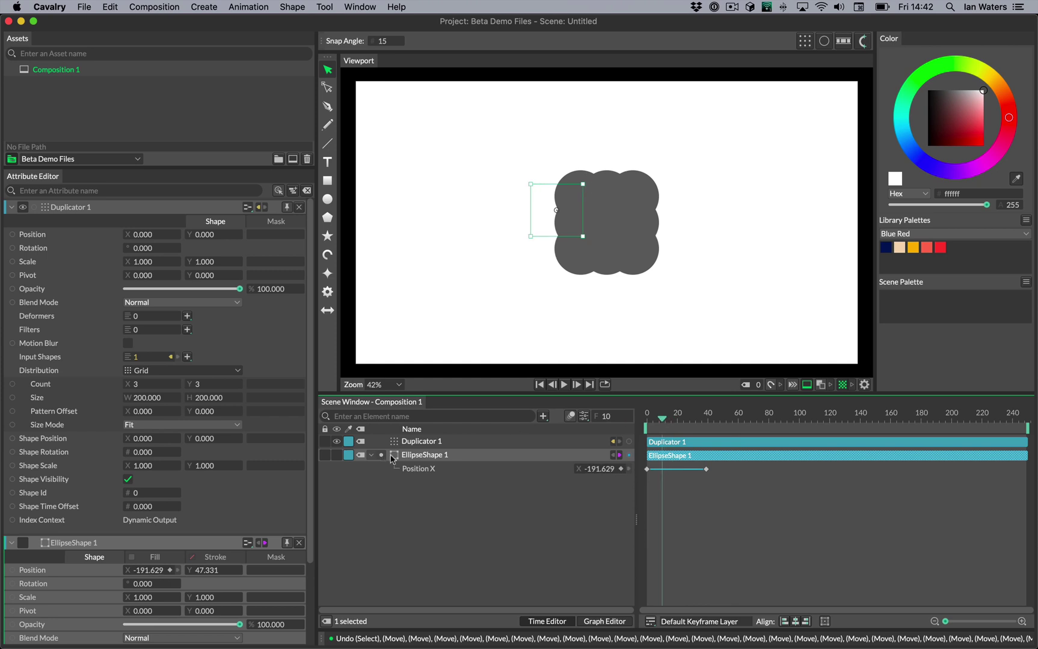
pyautogui.click(420, 443)
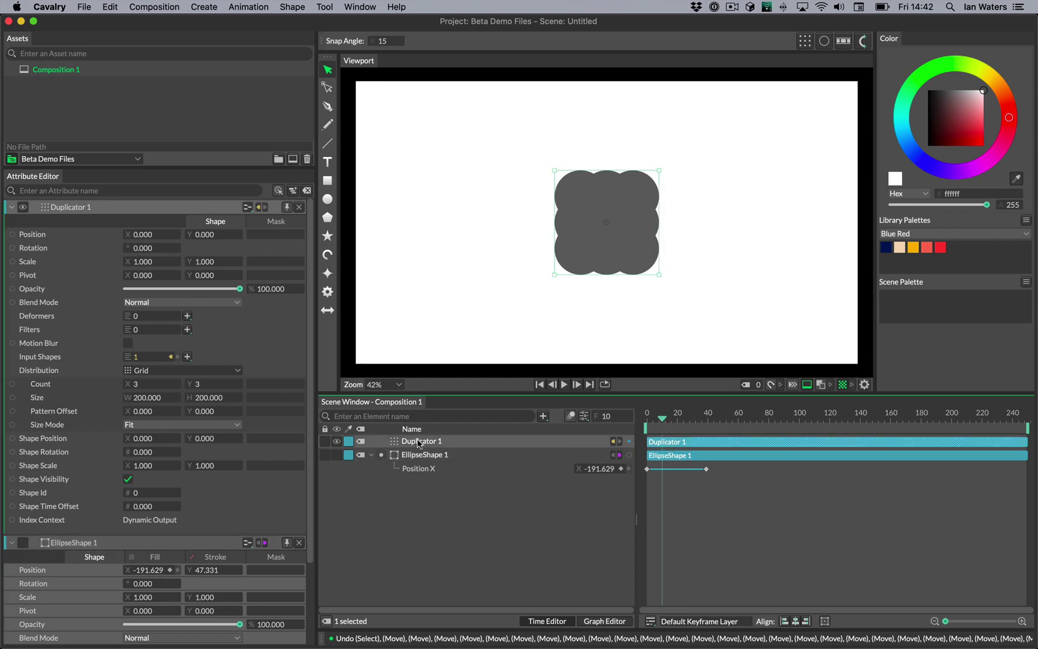
pyautogui.press('BackSpace')
pyautogui.click(338, 442)
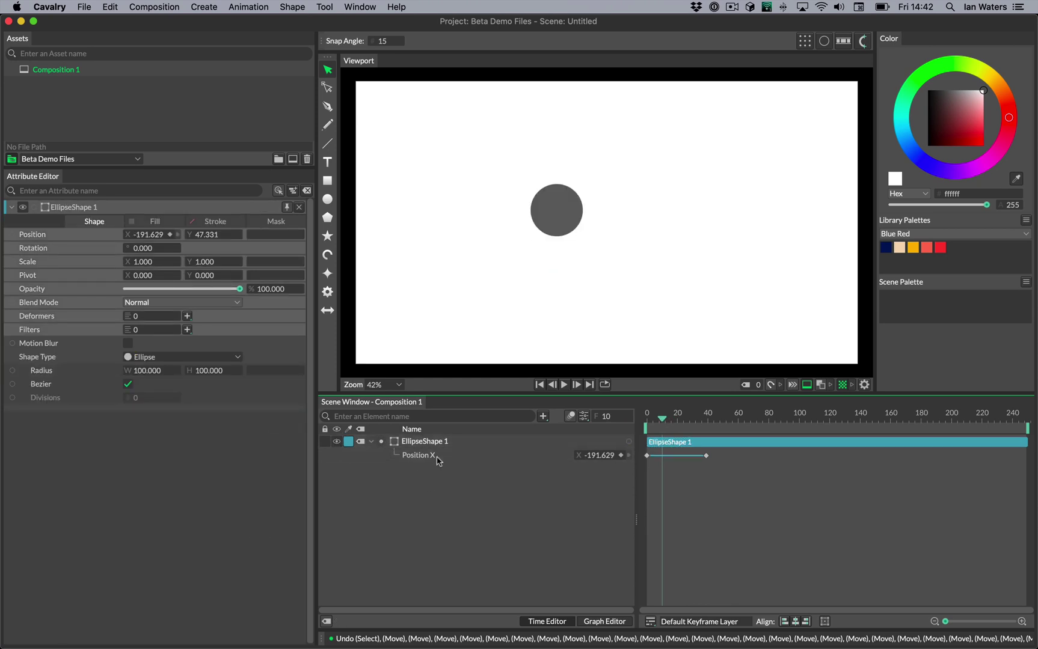
# Step: Put the animated EllipseShape 1 into a group
pyautogui.click(448, 442)
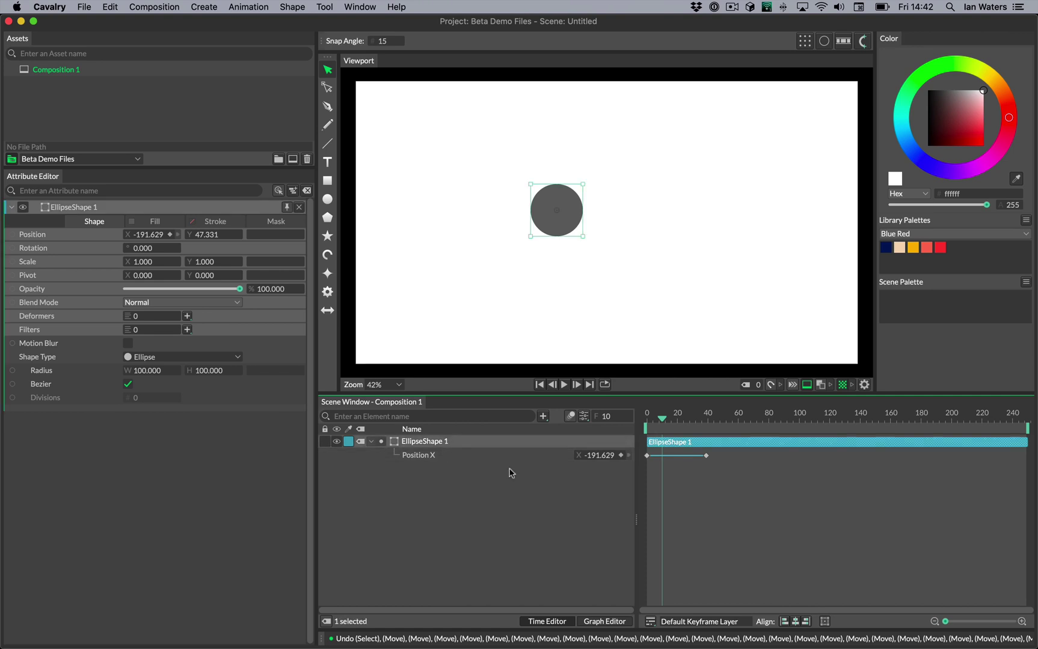
pyautogui.click(325, 486)
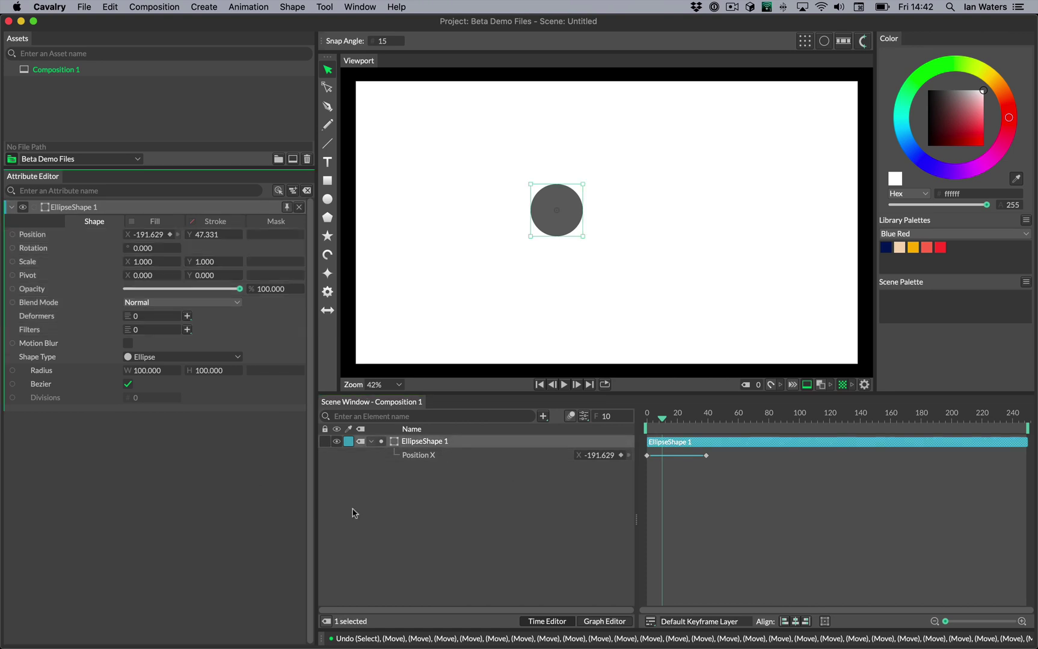
pyautogui.click(465, 444)
pyautogui.press('super+g')
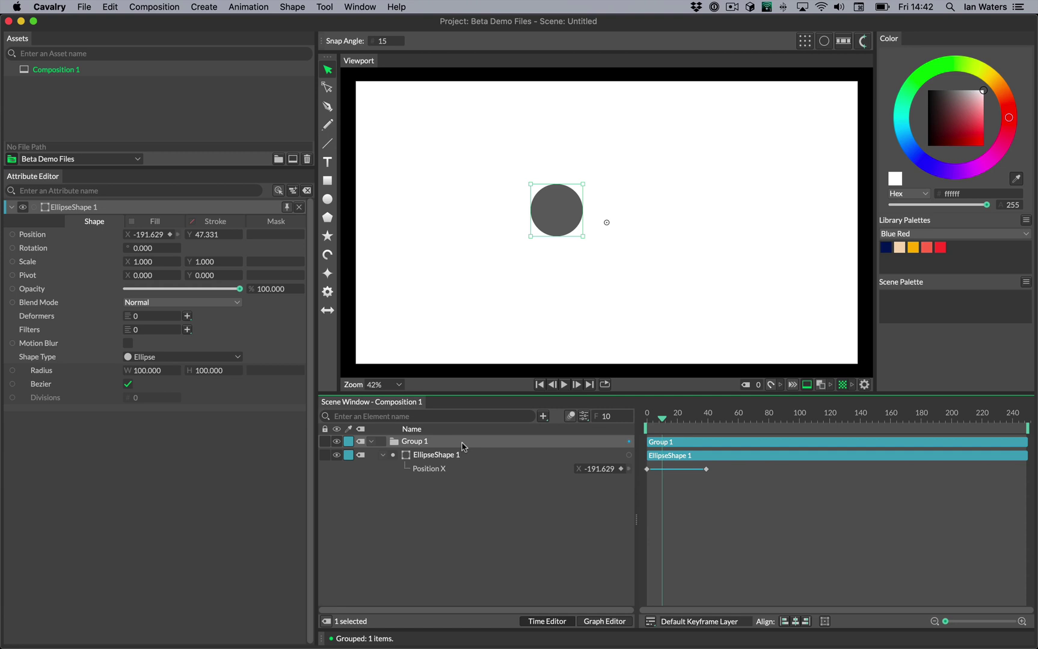
# Step: Apply a Duplicator to Group 1 and play the animation from frame 0
pyautogui.click(806, 41)
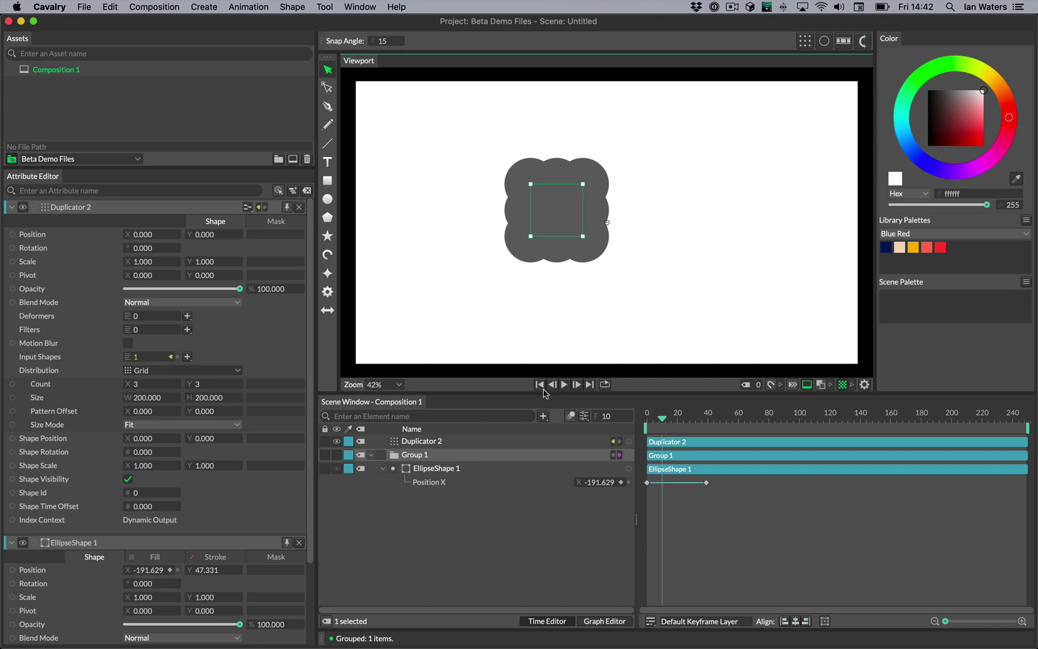
pyautogui.click(539, 385)
pyautogui.click(565, 385)
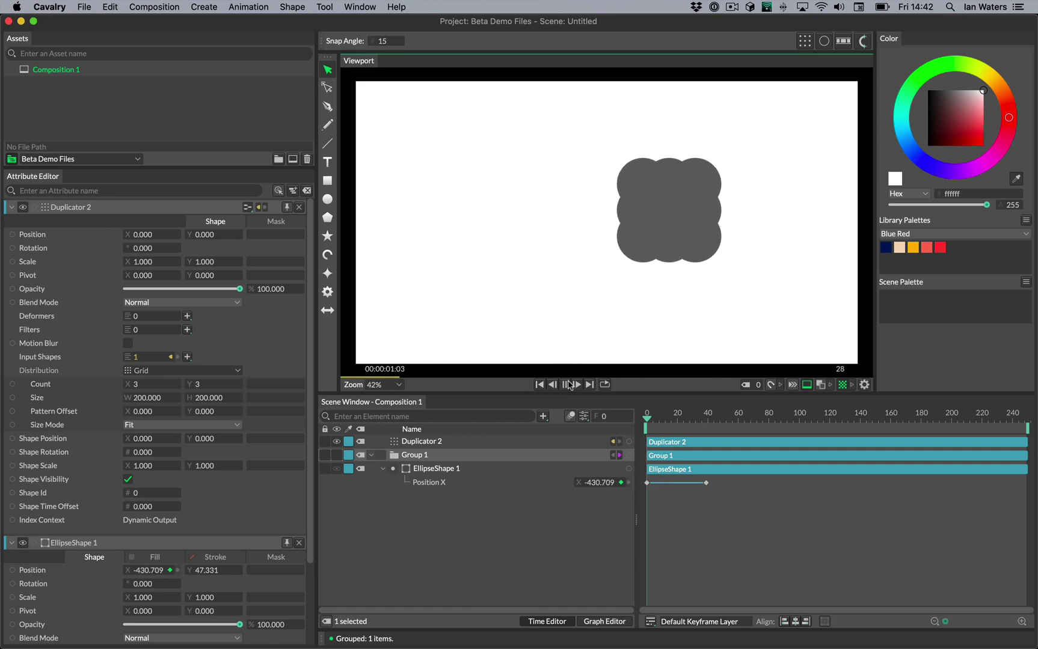
pyautogui.click(568, 385)
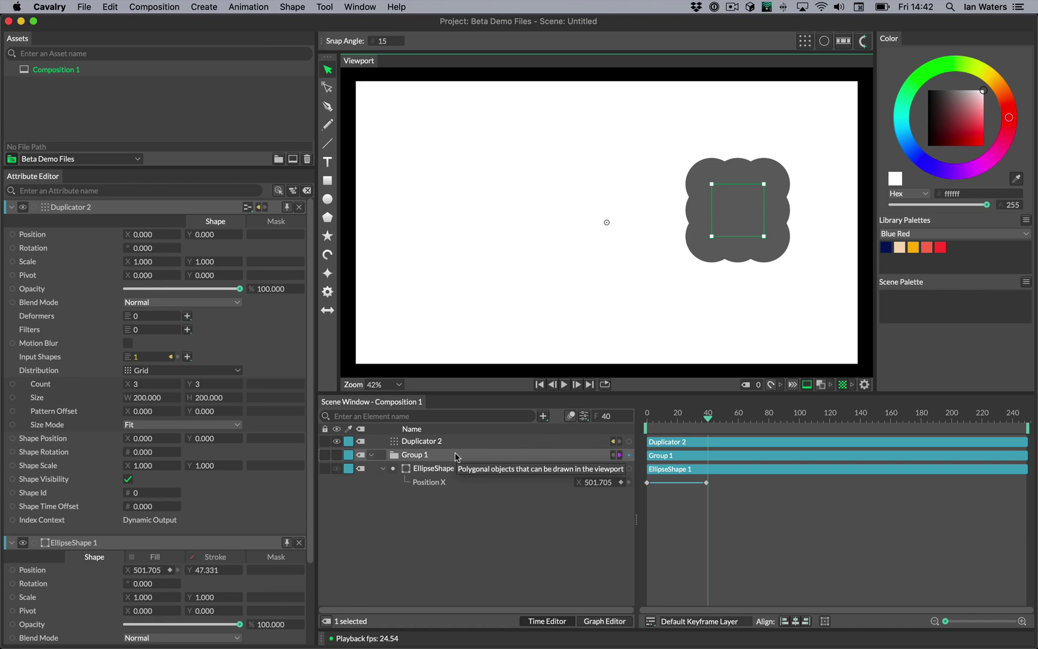
# Step: Hide the ellipse inside Group 1, scrub to frame 11, show it again, and scrub to frame 33
pyautogui.click(337, 469)
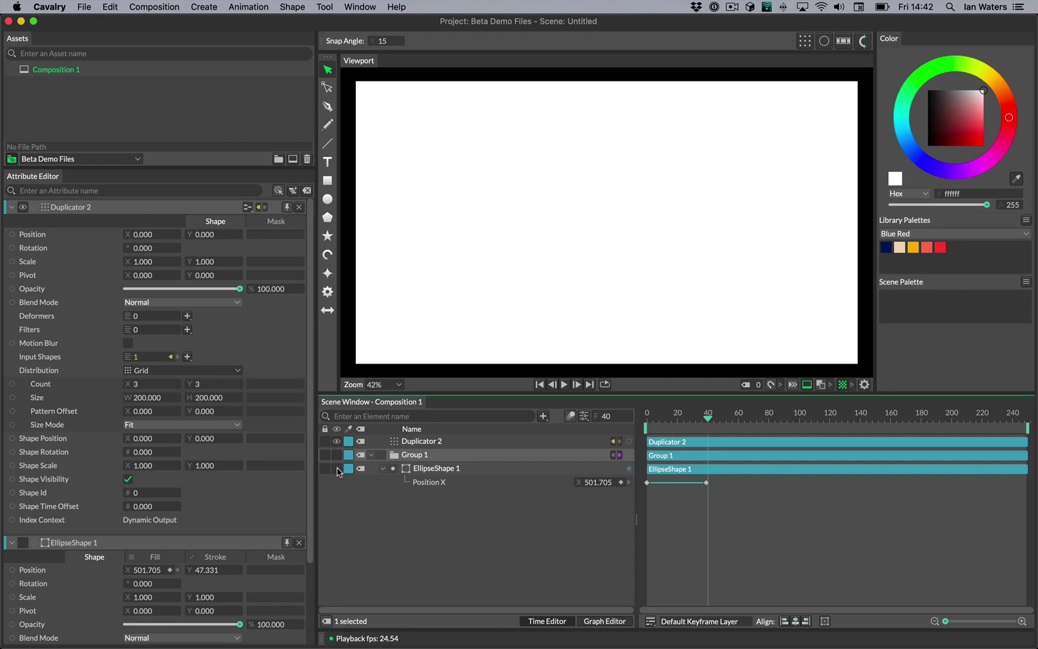
pyautogui.moveTo(652, 419); pyautogui.dragTo(663, 422)
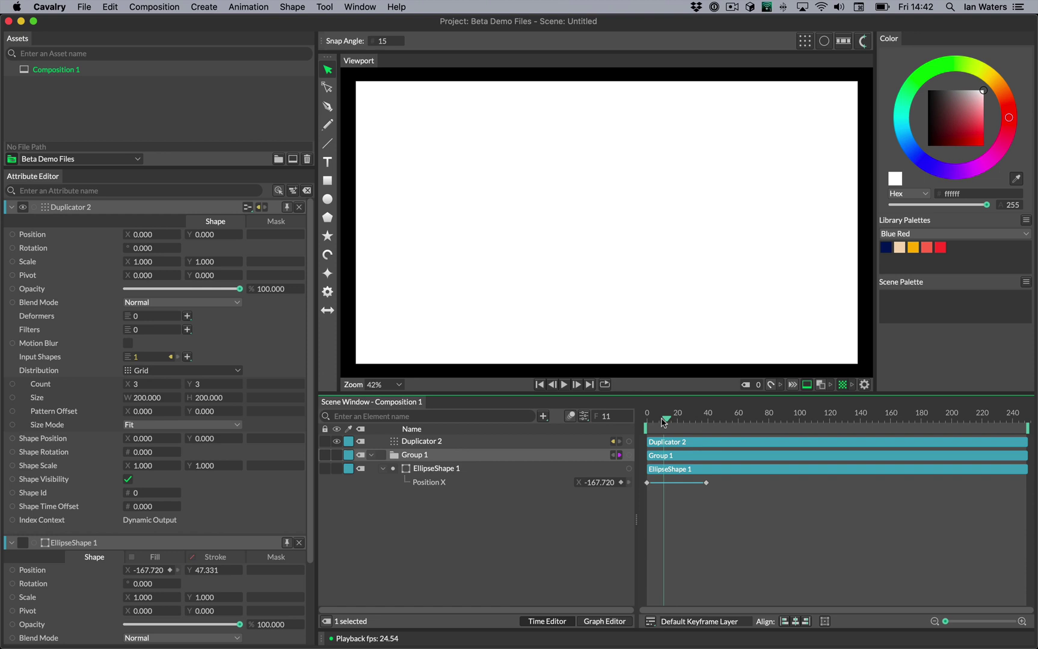
pyautogui.click(337, 469)
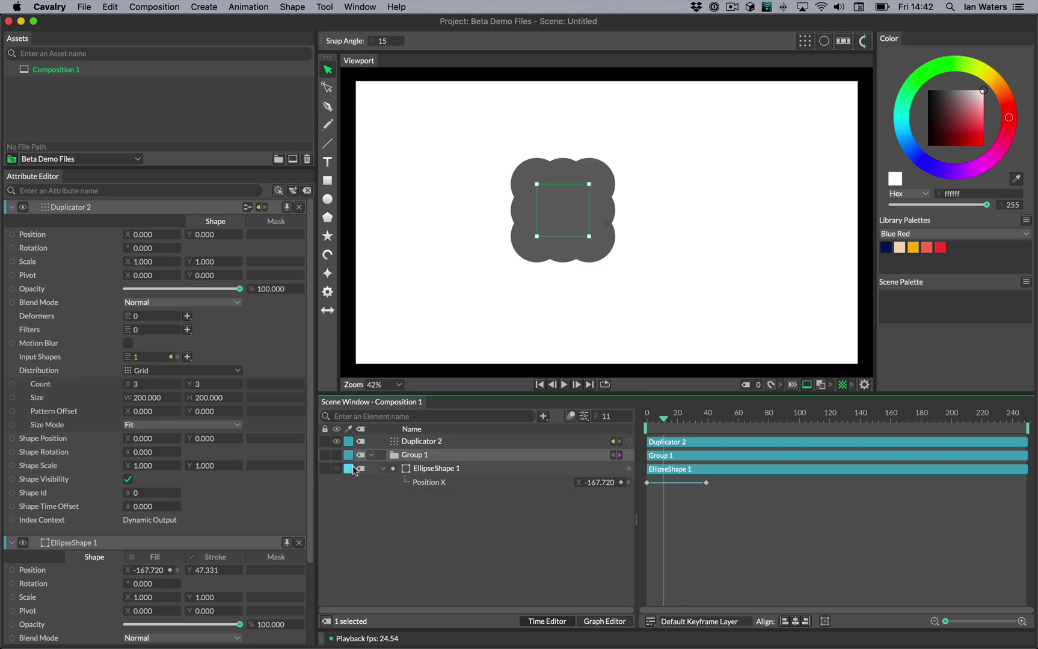
pyautogui.moveTo(669, 421); pyautogui.dragTo(696, 421)
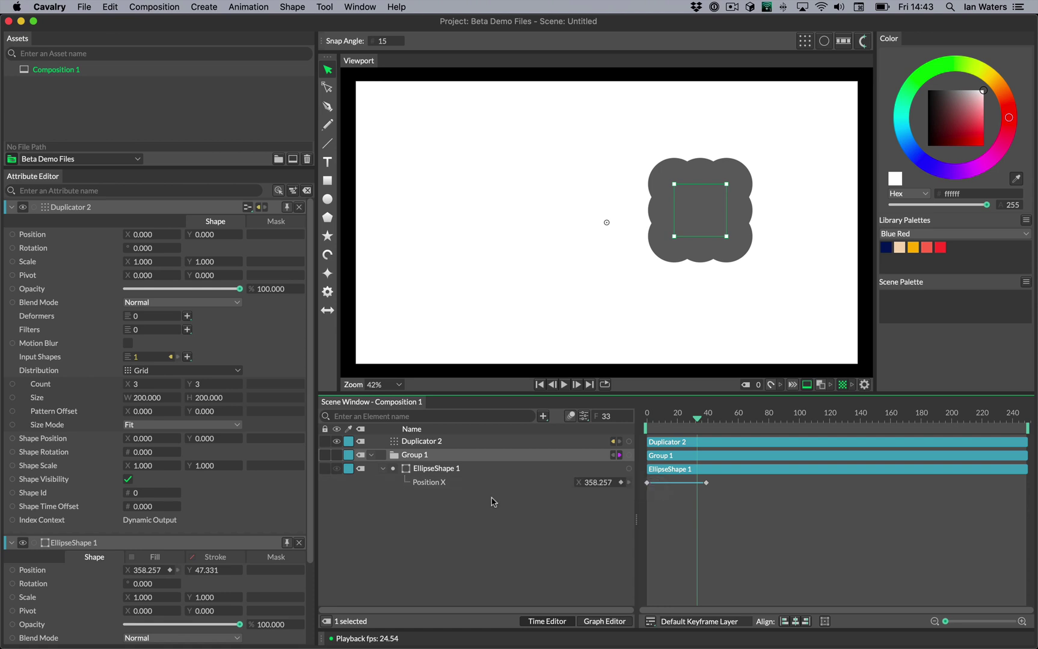
# Step: Open the scene Wavy2.cv and put RectangleShape 1 into a group
pyautogui.press('super+n')
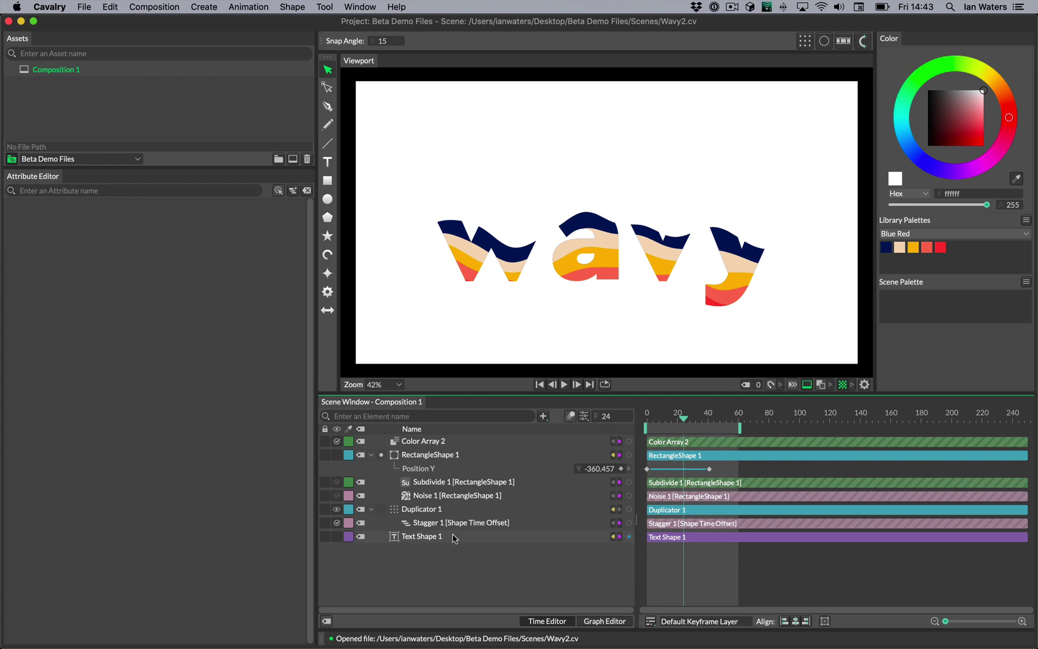
pyautogui.click(480, 455)
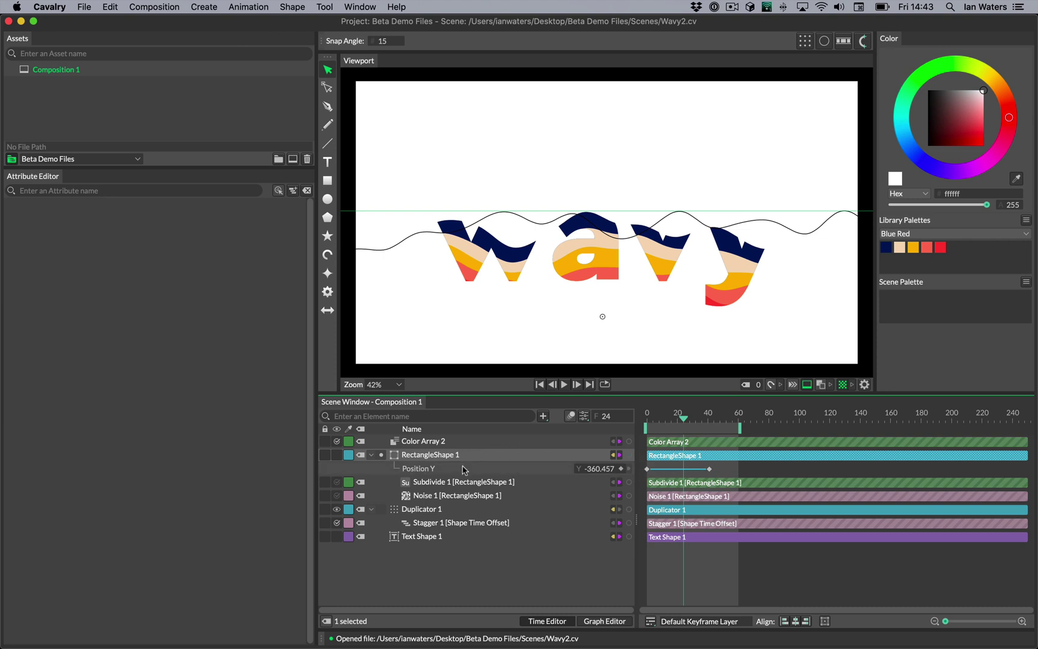
pyautogui.press('super+g')
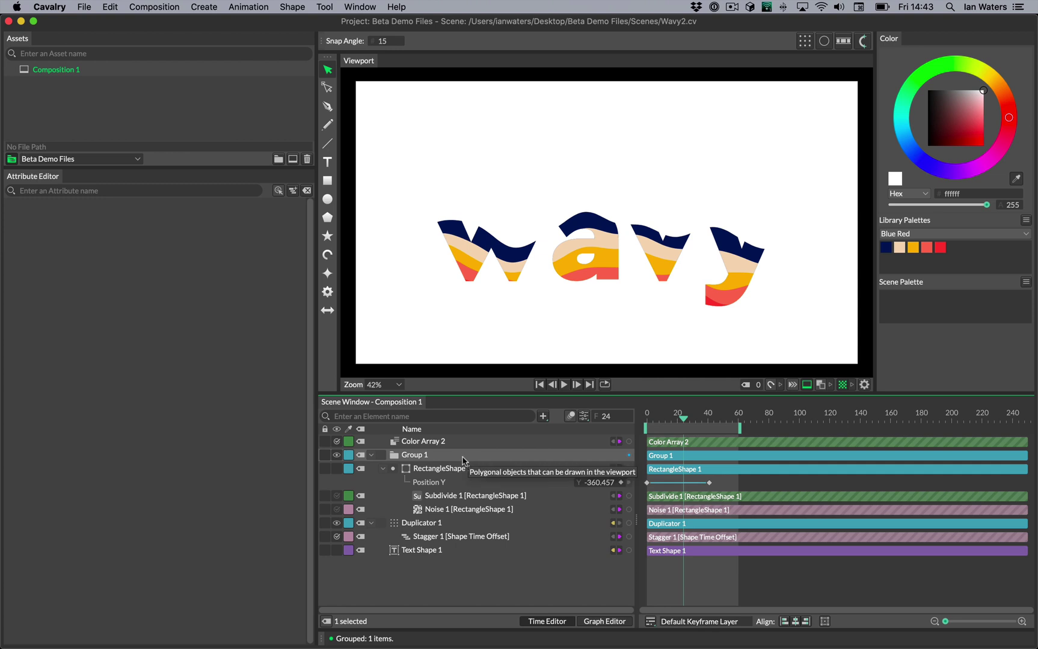
# Step: Make RectangleShape 1 visible and connect Group 1 to Duplicator 1, replacing Input Shapes.0
pyautogui.click(460, 469)
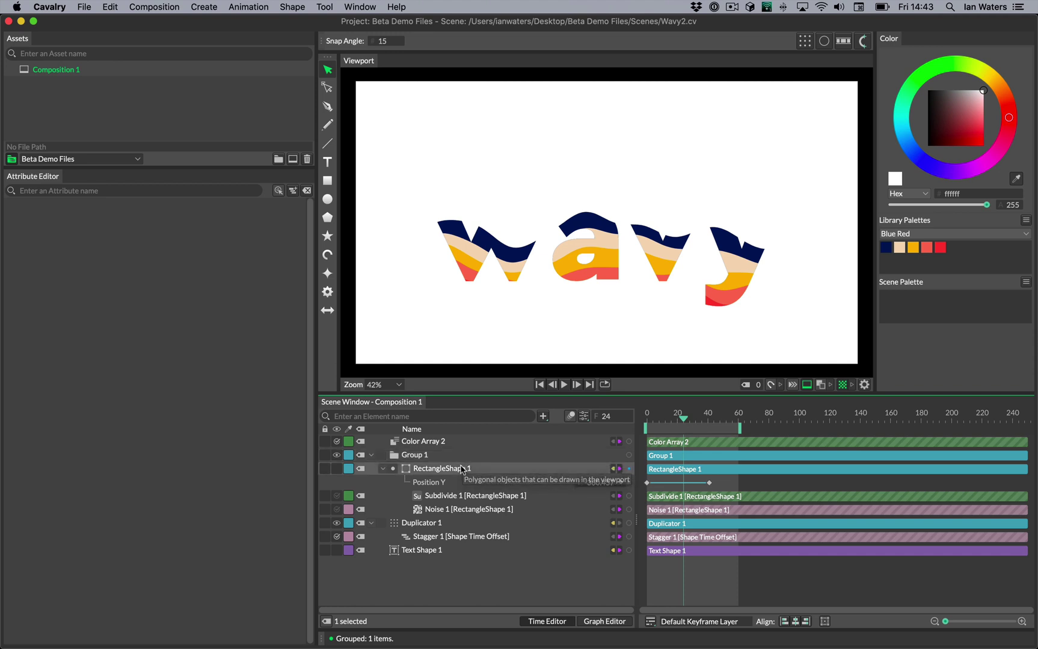
pyautogui.click(337, 469)
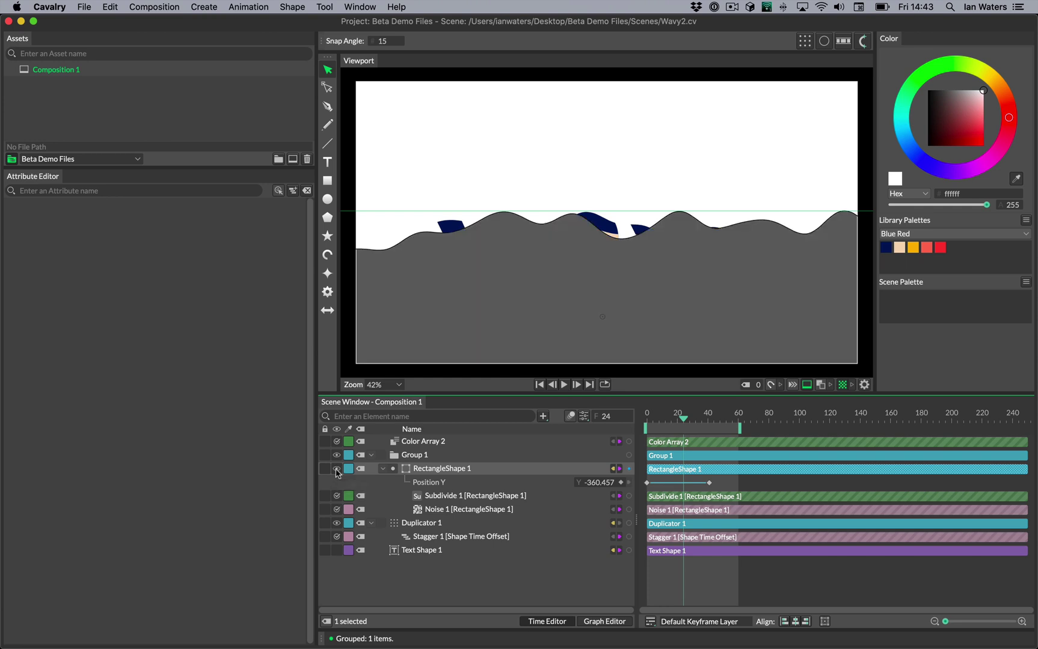
pyautogui.click(627, 455)
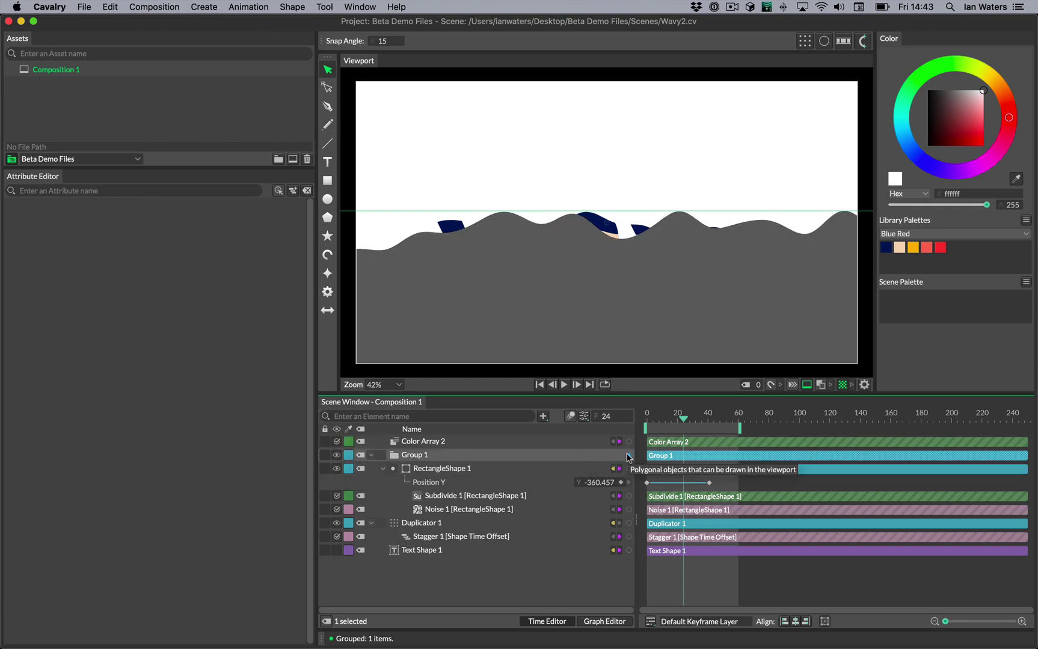
pyautogui.moveTo(629, 456); pyautogui.dragTo(406, 525)
pyautogui.moveTo(541, 531)
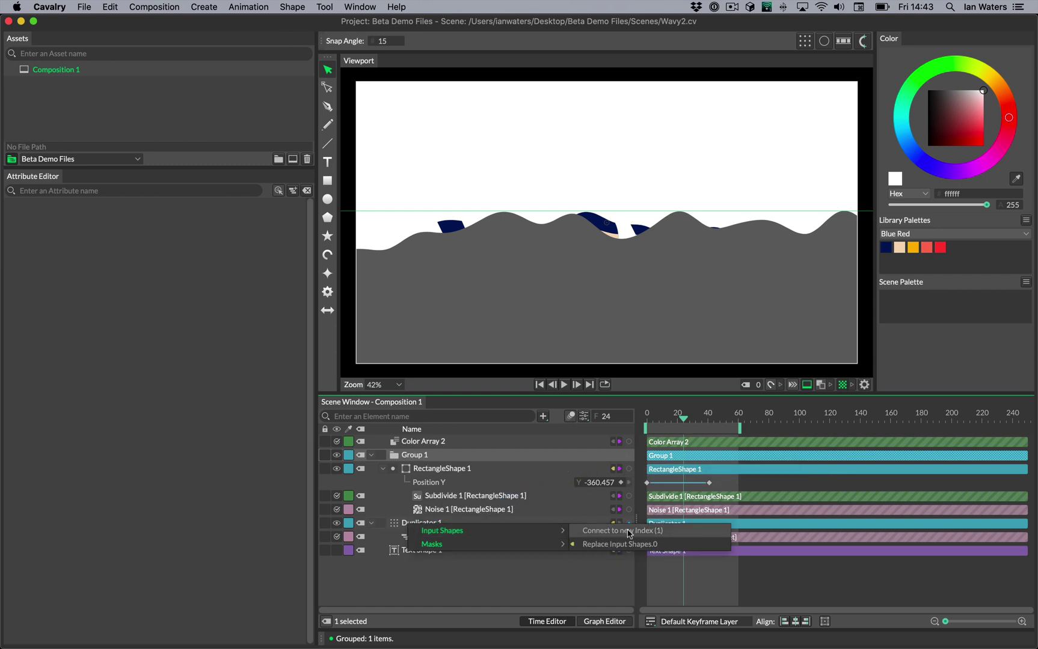
pyautogui.click(626, 545)
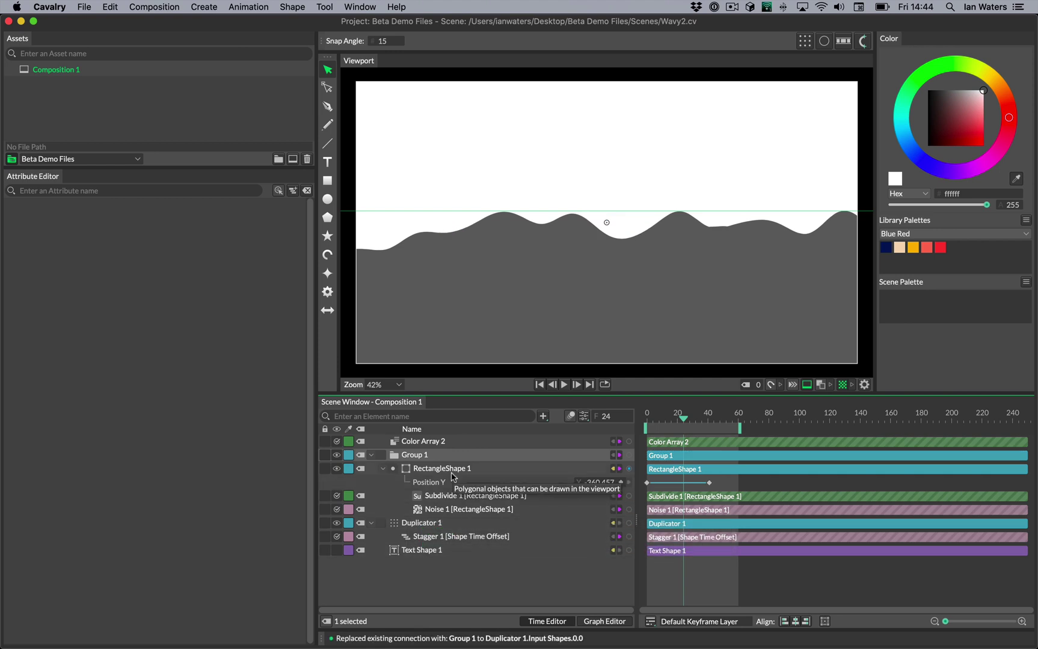
# Step: Hide Group 1, connect Color Array 2 to RectangleShape 1's Fill Color, and preview the waves around frame 18
pyautogui.click(337, 456)
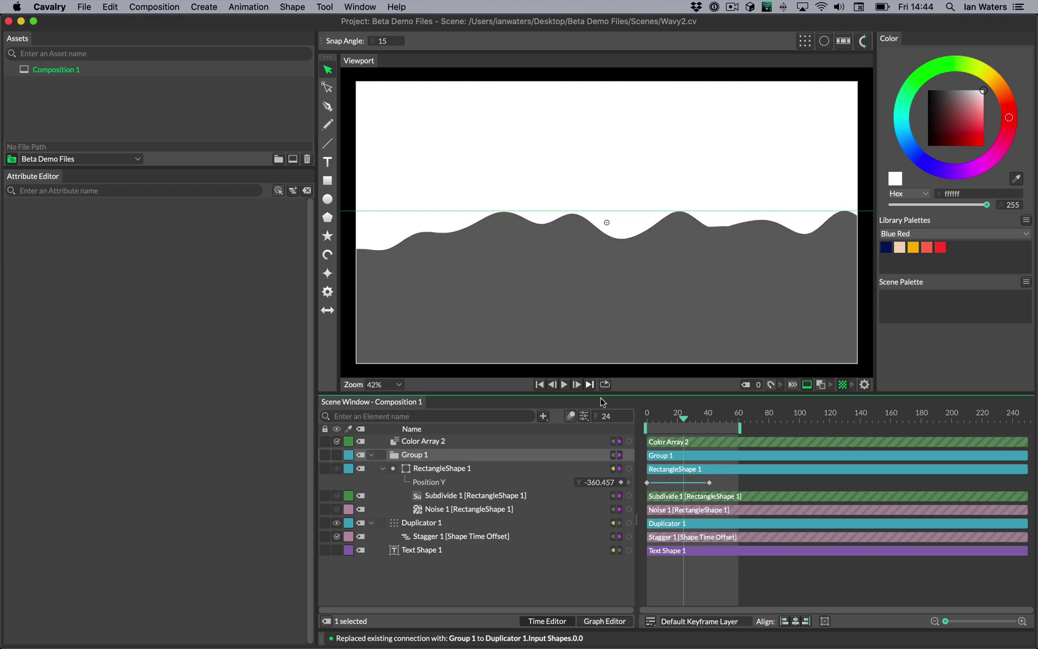
pyautogui.moveTo(630, 443); pyautogui.dragTo(487, 475)
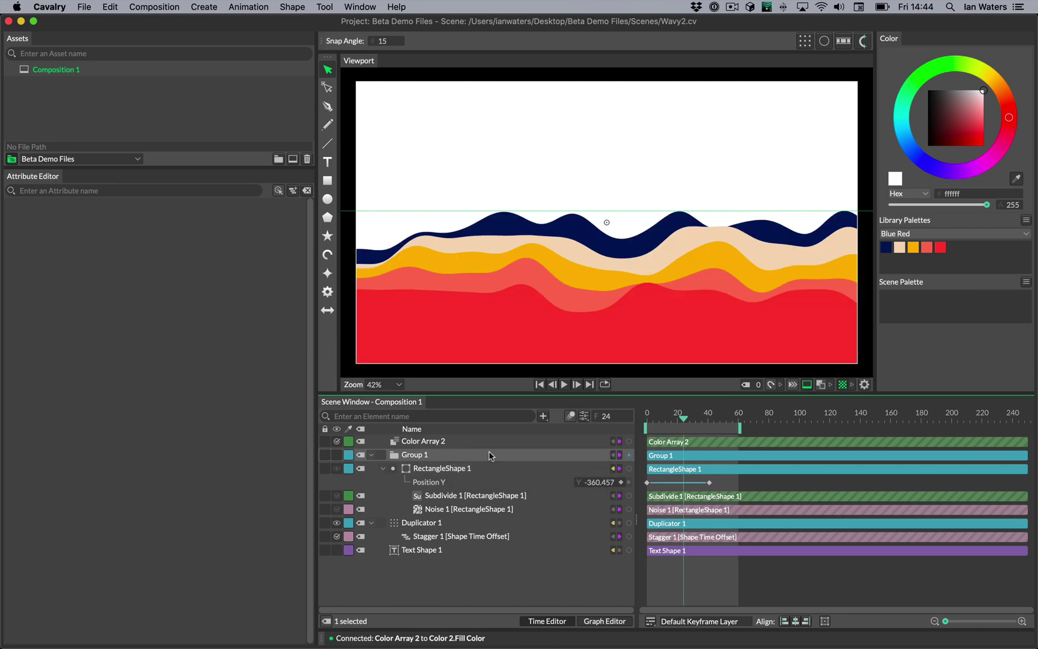
pyautogui.moveTo(688, 418)
pyautogui.mouseDown()
pyautogui.moveTo(649, 423)
pyautogui.moveTo(703, 429)
pyautogui.moveTo(651, 428)
pyautogui.moveTo(674, 428)
pyautogui.mouseUp()
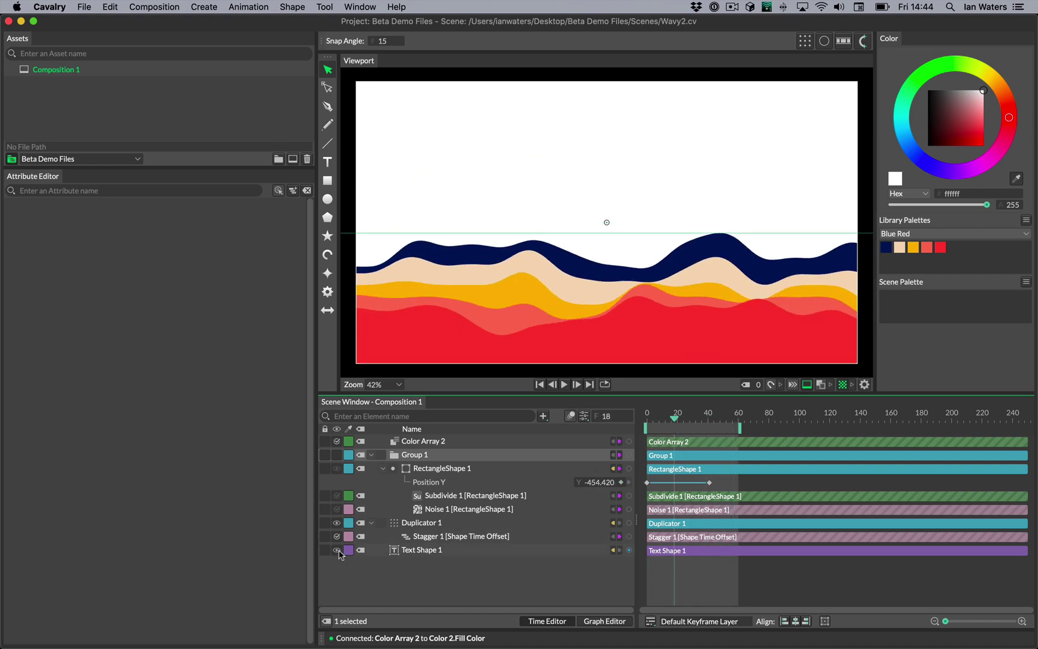
# Step: Make Text Shape 1 visible and remove the RectangleShape 1 connection from its Masks input at frame 17
pyautogui.click(455, 550)
pyautogui.moveTo(684, 419)
pyautogui.mouseDown()
pyautogui.moveTo(693, 420)
pyautogui.moveTo(664, 419)
pyautogui.moveTo(674, 419)
pyautogui.mouseUp()
pyautogui.click(613, 551)
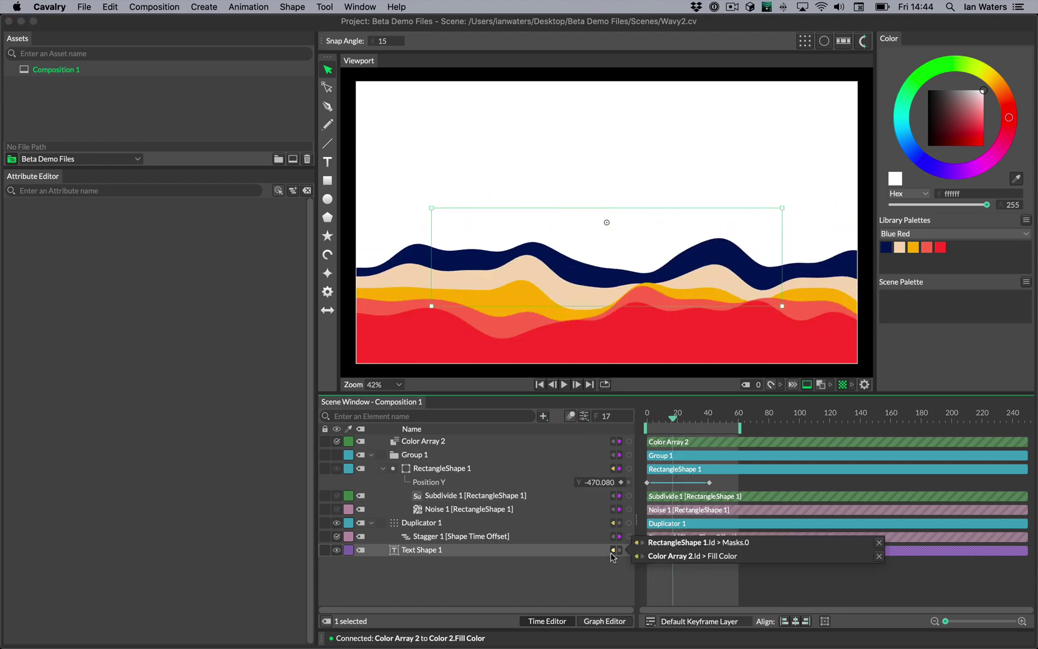
pyautogui.click(879, 544)
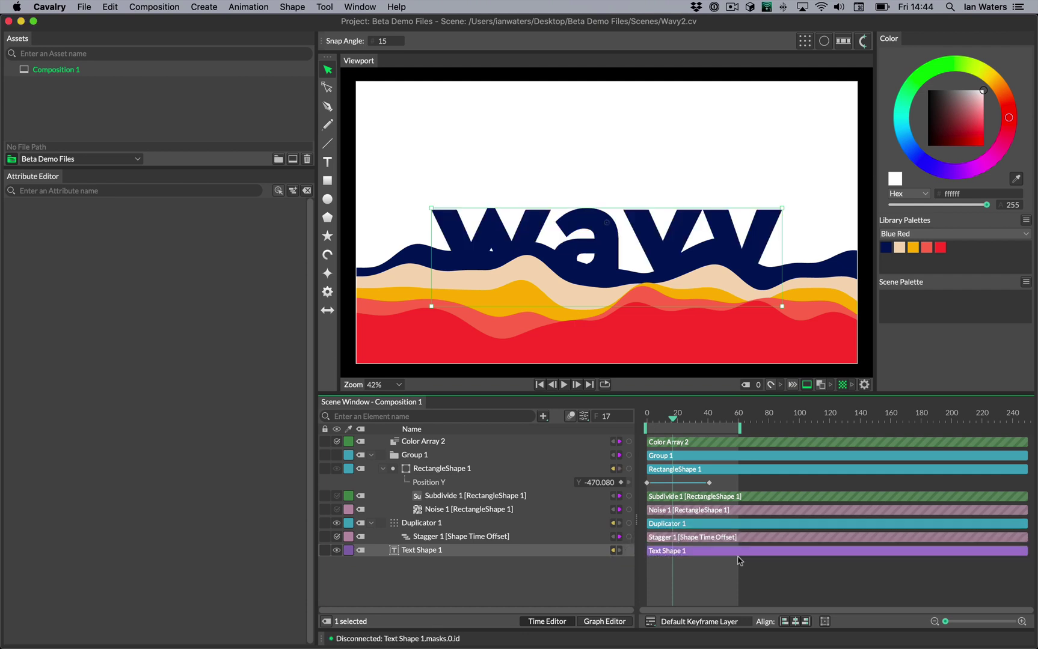
# Step: Connect Text Shape 1 to Duplicator 1 as its mask and preview the text reveal through frame 48
pyautogui.moveTo(673, 419)
pyautogui.mouseDown()
pyautogui.moveTo(659, 421)
pyautogui.moveTo(738, 421)
pyautogui.moveTo(619, 424)
pyautogui.moveTo(700, 421)
pyautogui.moveTo(632, 424)
pyautogui.mouseUp()
pyautogui.click(688, 419)
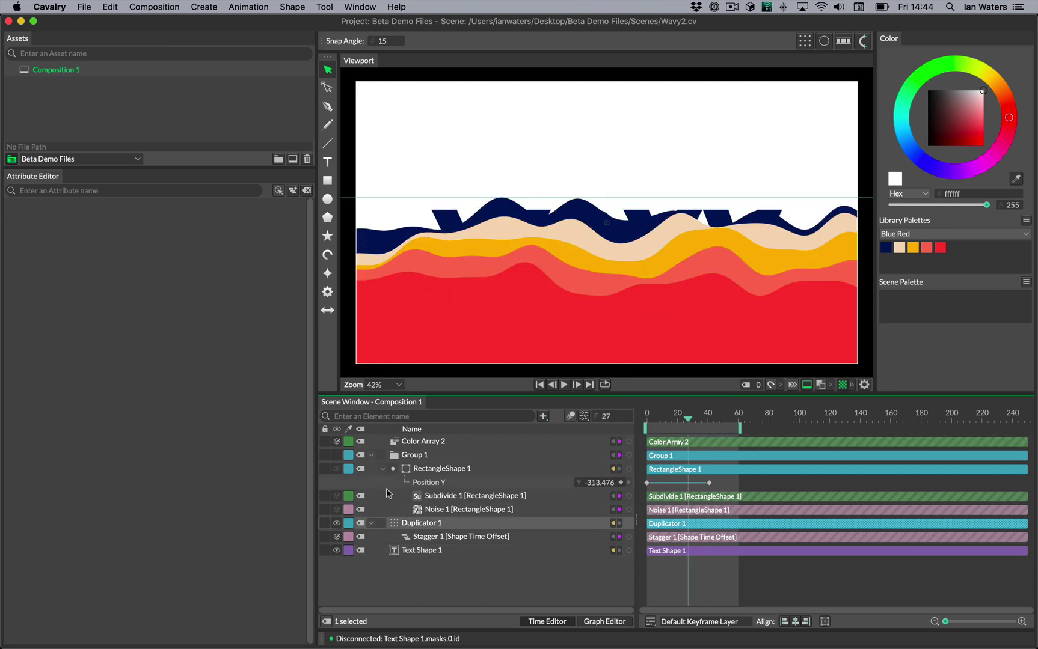
pyautogui.click(337, 523)
pyautogui.click(337, 524)
pyautogui.click(458, 552)
pyautogui.click(676, 416)
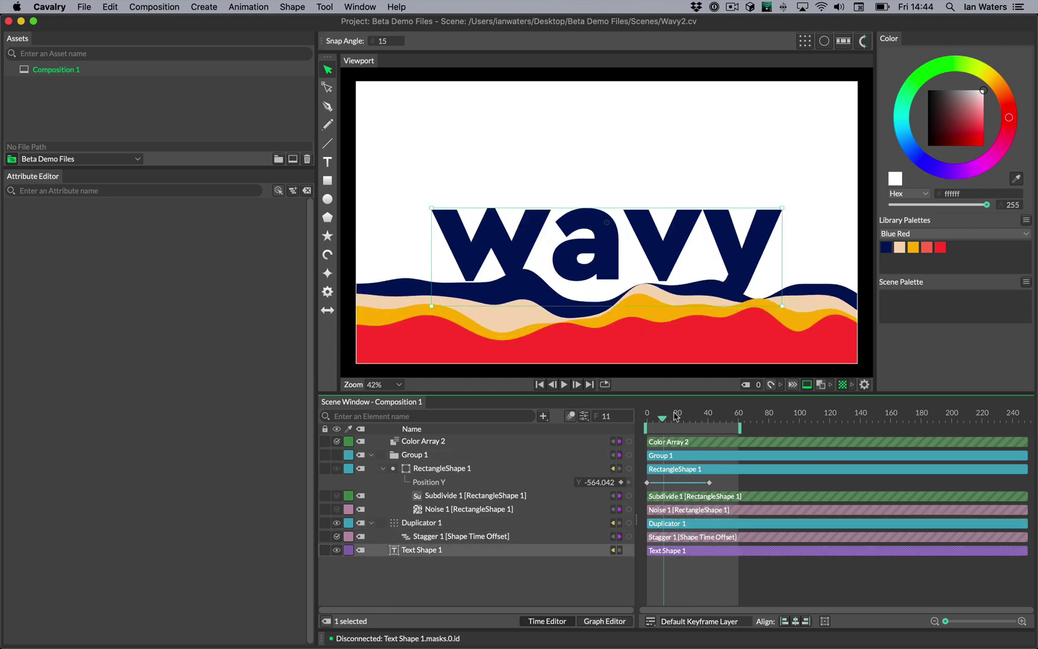
pyautogui.moveTo(630, 552); pyautogui.dragTo(434, 524)
pyautogui.moveTo(519, 543)
pyautogui.click(621, 547)
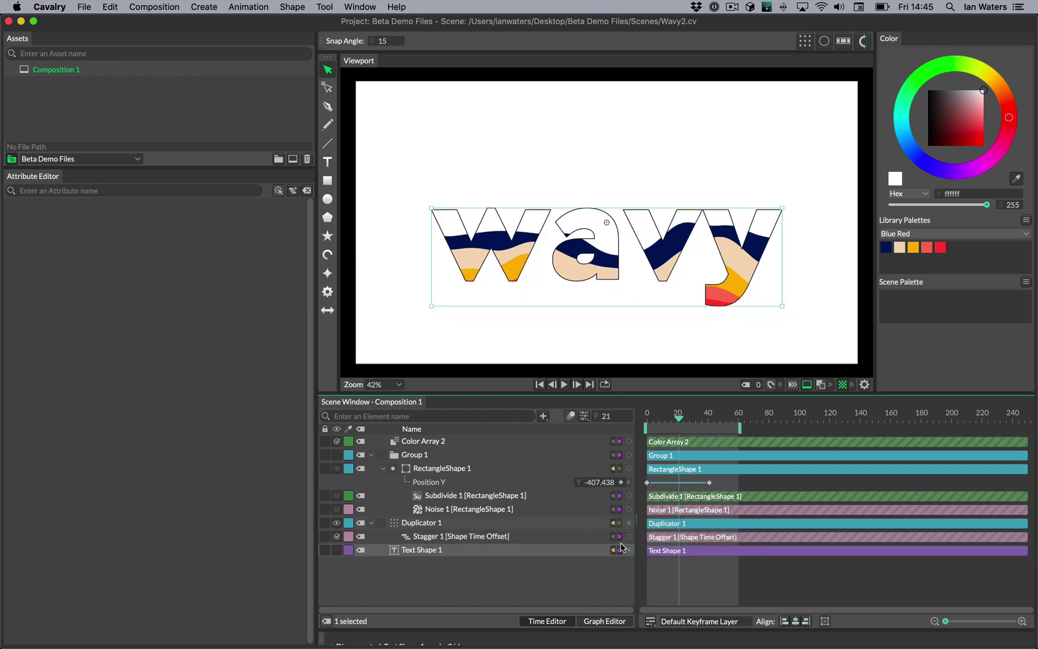
pyautogui.moveTo(679, 418)
pyautogui.mouseDown()
pyautogui.moveTo(653, 419)
pyautogui.moveTo(720, 417)
pyautogui.mouseUp()
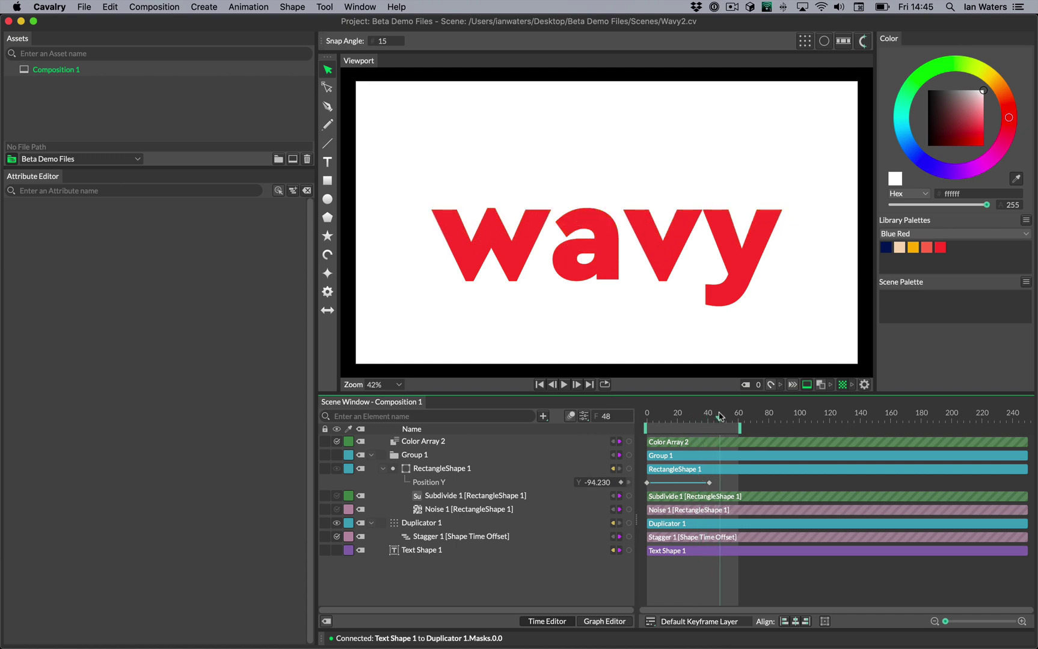
# Step: Add a Drop Shadow filter to RectangleShape 1 and preview the shaded waves at frame 25
pyautogui.click(441, 470)
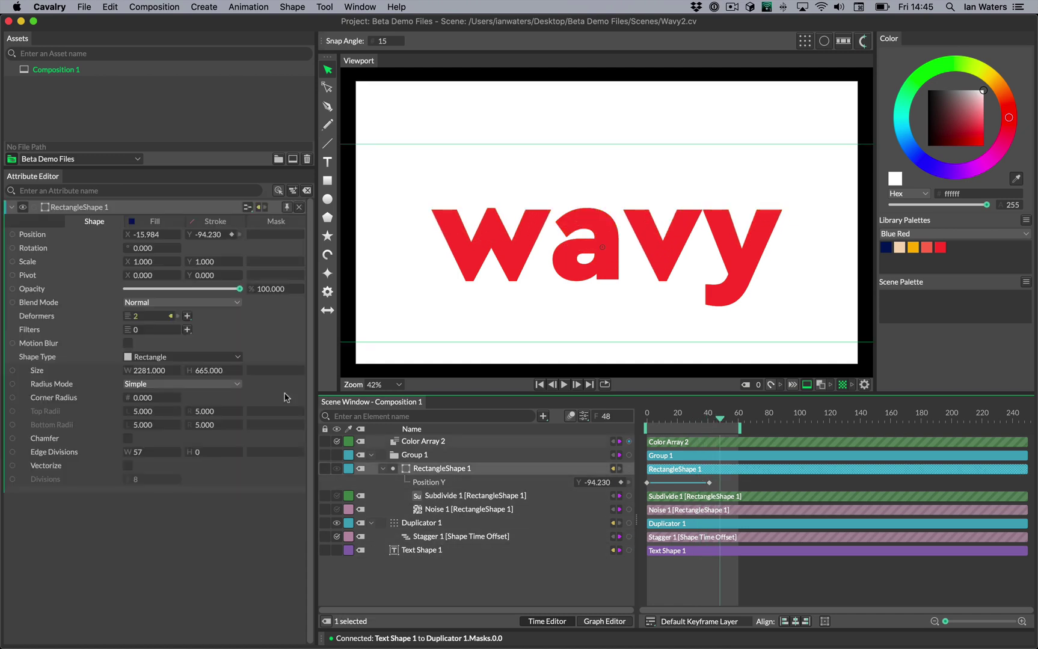
pyautogui.click(187, 330)
pyautogui.click(240, 356)
pyautogui.moveTo(721, 418); pyautogui.dragTo(685, 420)
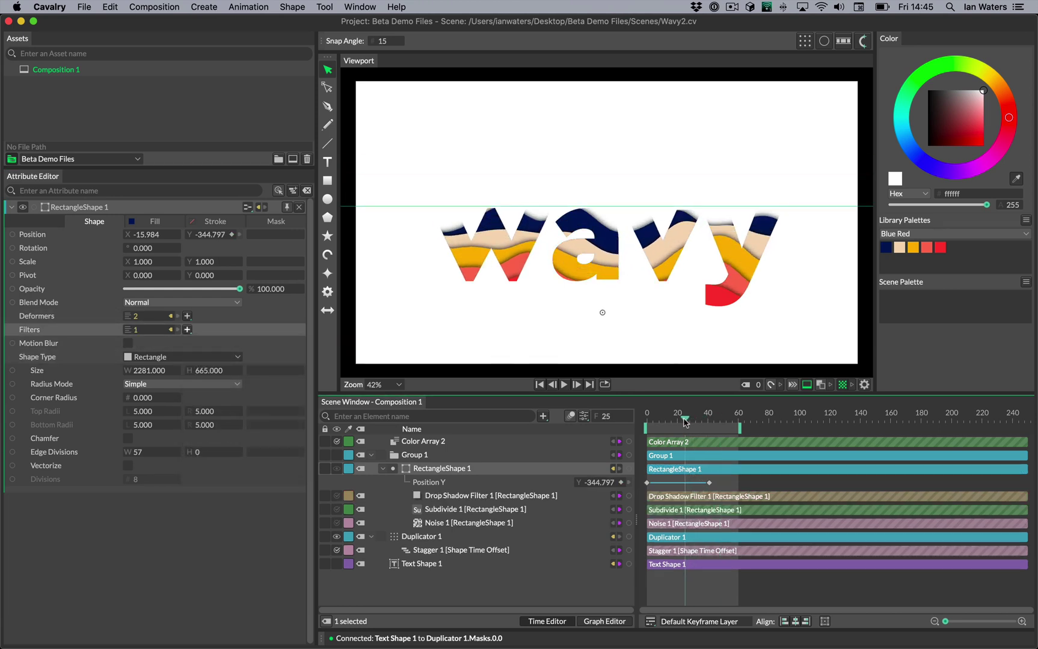
# Step: Set the Drop Shadow filter's Amount to 13.4 in X and Y and its color alpha to 205, then play back the animation
pyautogui.click(170, 329)
pyautogui.click(225, 331)
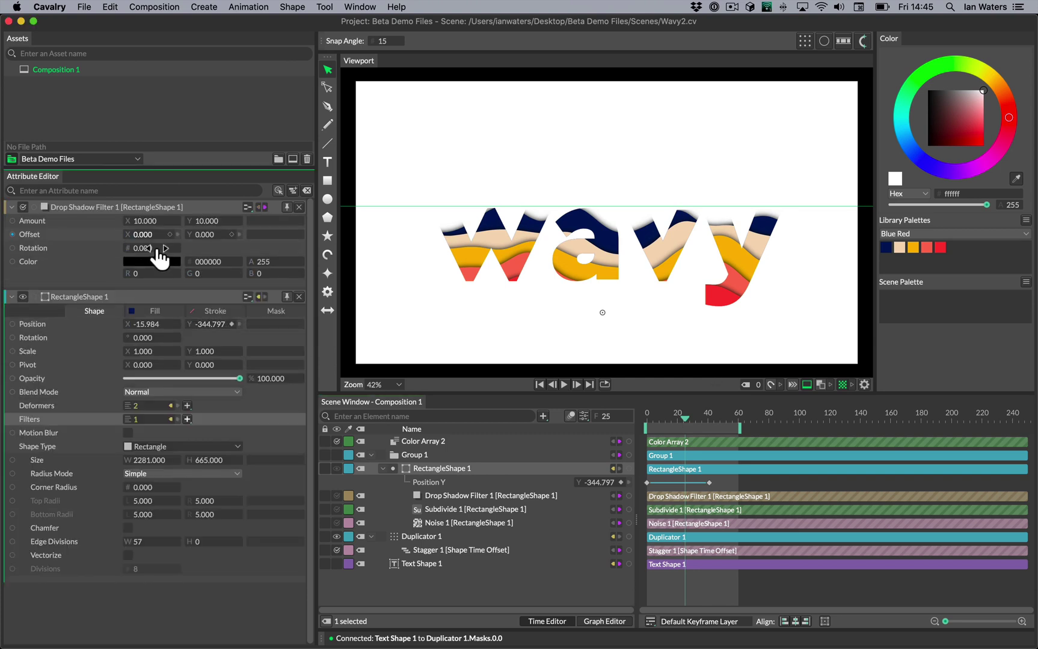
pyautogui.moveTo(155, 236); pyautogui.dragTo(169, 224)
pyautogui.moveTo(280, 279); pyautogui.dragTo(258, 282)
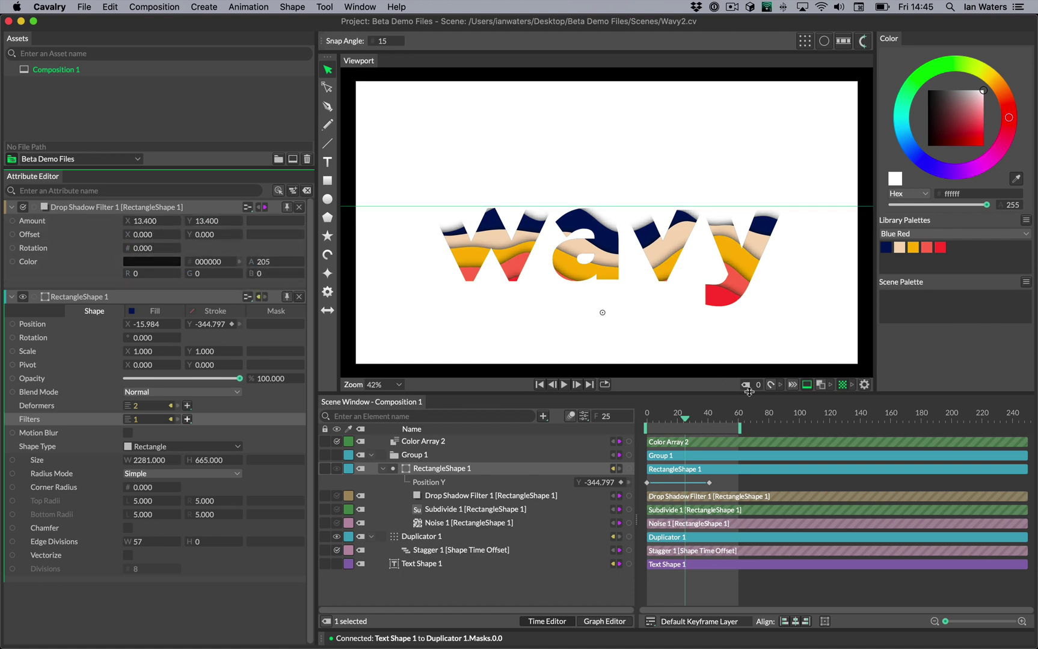
pyautogui.click(564, 385)
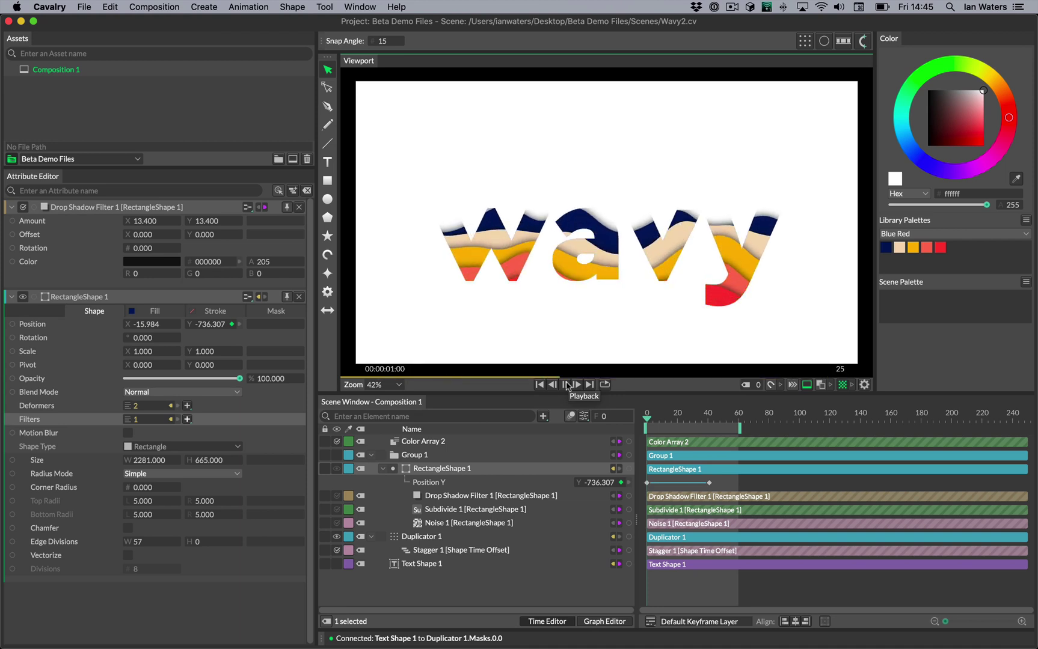
pyautogui.click(566, 385)
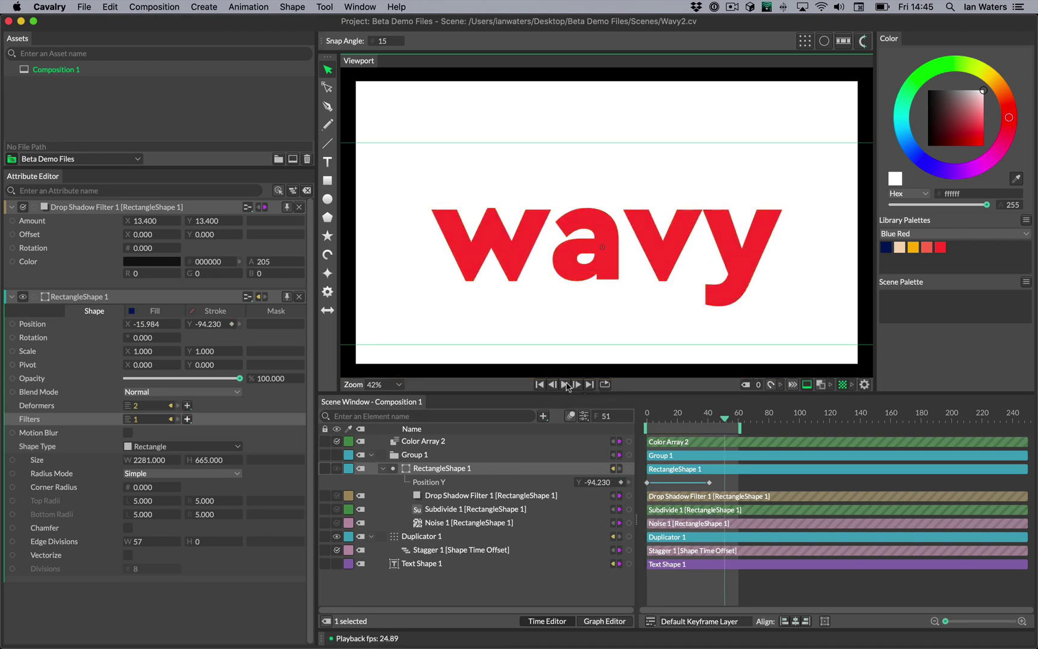